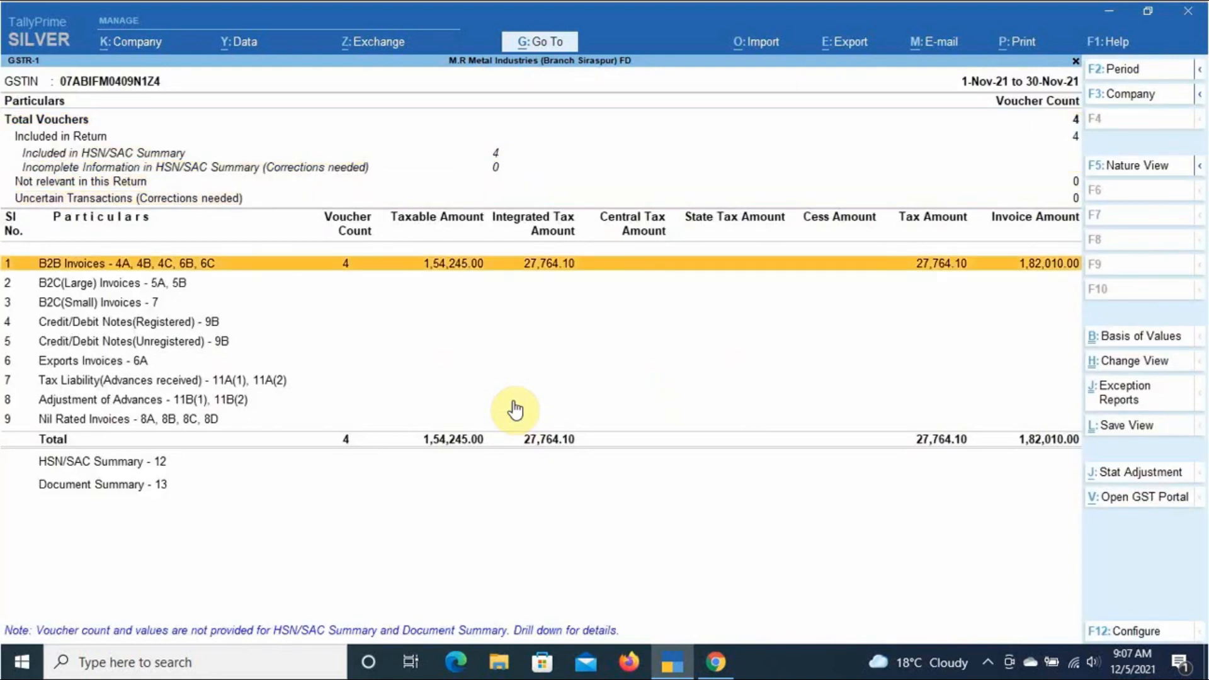
# - Review the Document Summary - 13 of the November GSTR-1 report and return to the report
pyautogui.press('Down')
pyautogui.press('Down')
pyautogui.press('Down')
pyautogui.press('Down')
pyautogui.press('Down')
pyautogui.press('Down')
pyautogui.press('Down')
pyautogui.press('Down')
pyautogui.press('Down')
pyautogui.press('Down')
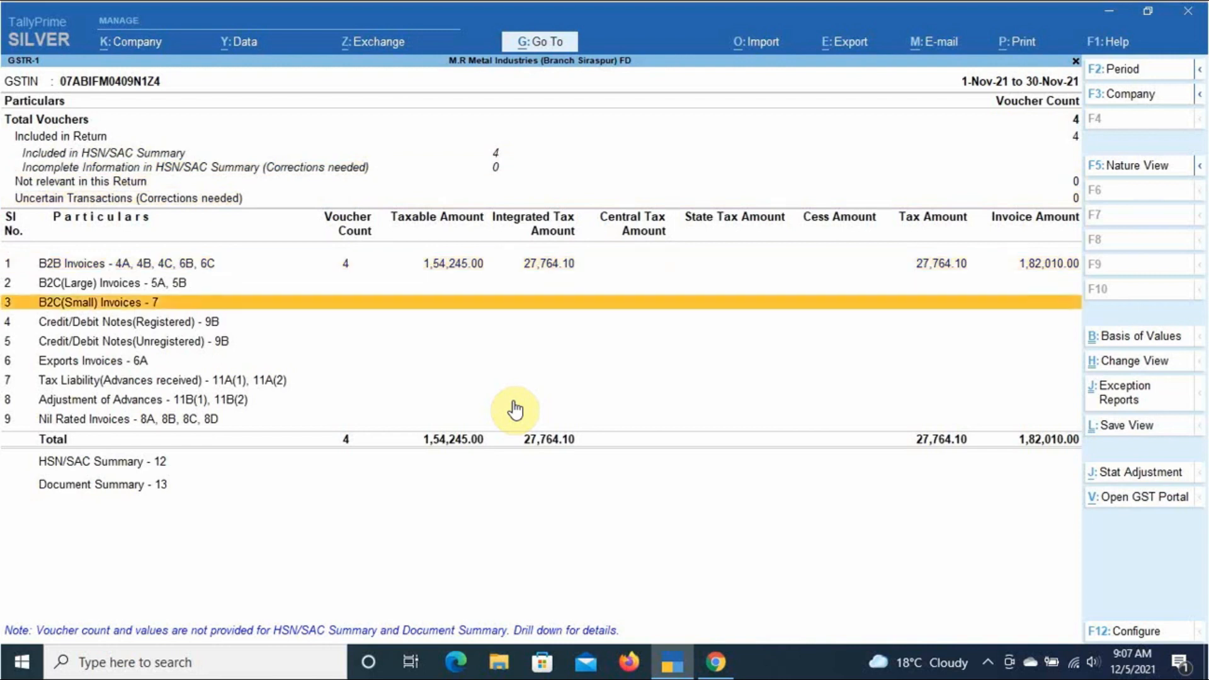
pyautogui.press('Return')
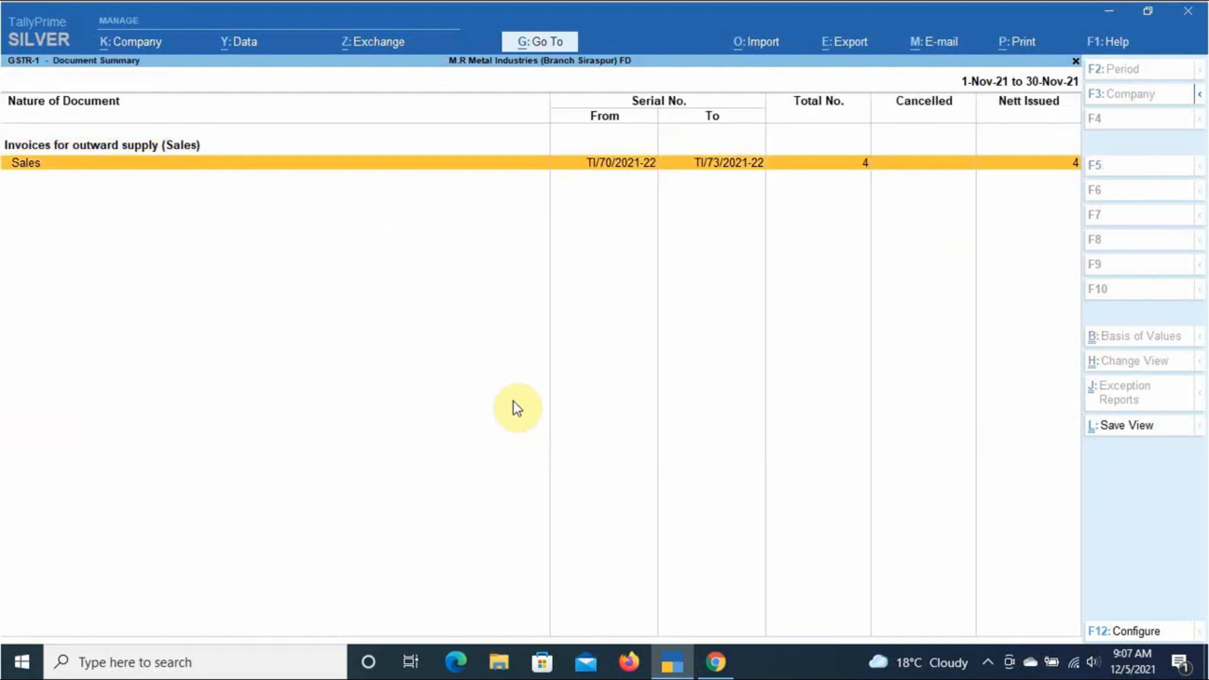
pyautogui.press('Escape')
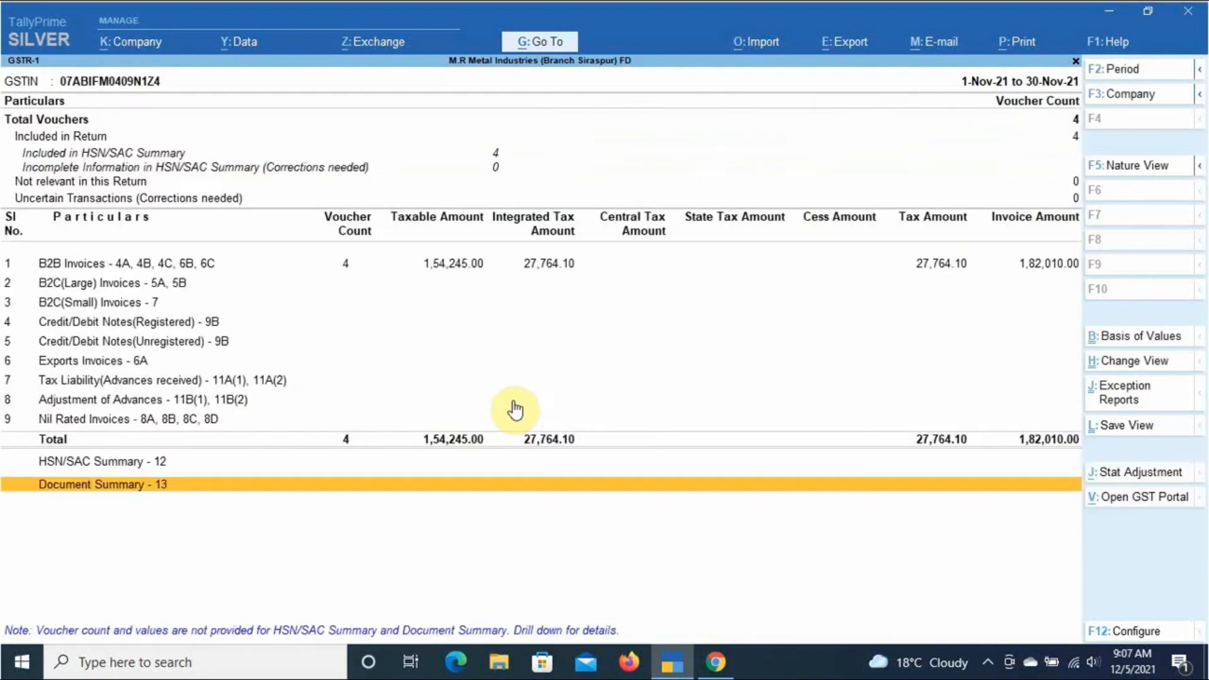
# - Review the voucher counts in the HSN/SAC Summary - 12 and return to the GSTR-1 report
pyautogui.press('Up')
pyautogui.press('Return')
pyautogui.press('Down')
pyautogui.press('Down')
pyautogui.press('Down')
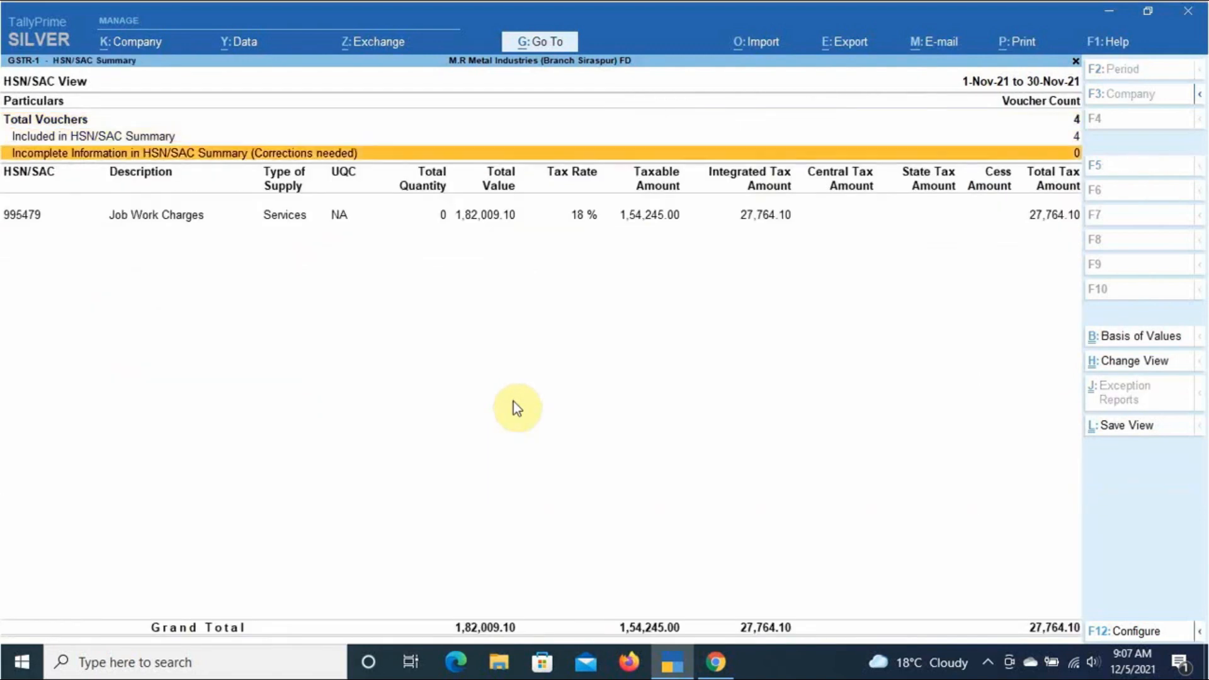
pyautogui.press('Escape')
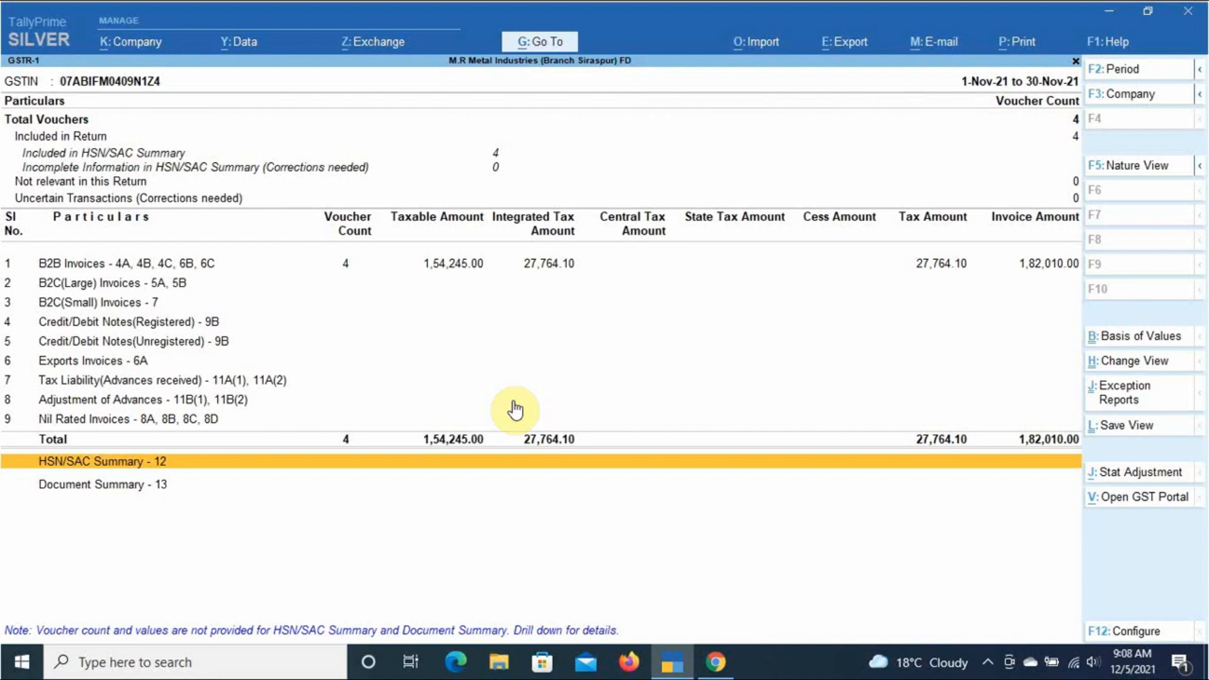
# - Examine the Job Work Charges line in the HSN/SAC Summary, checking its supply type, tax rate and amounts
pyautogui.press('Return')
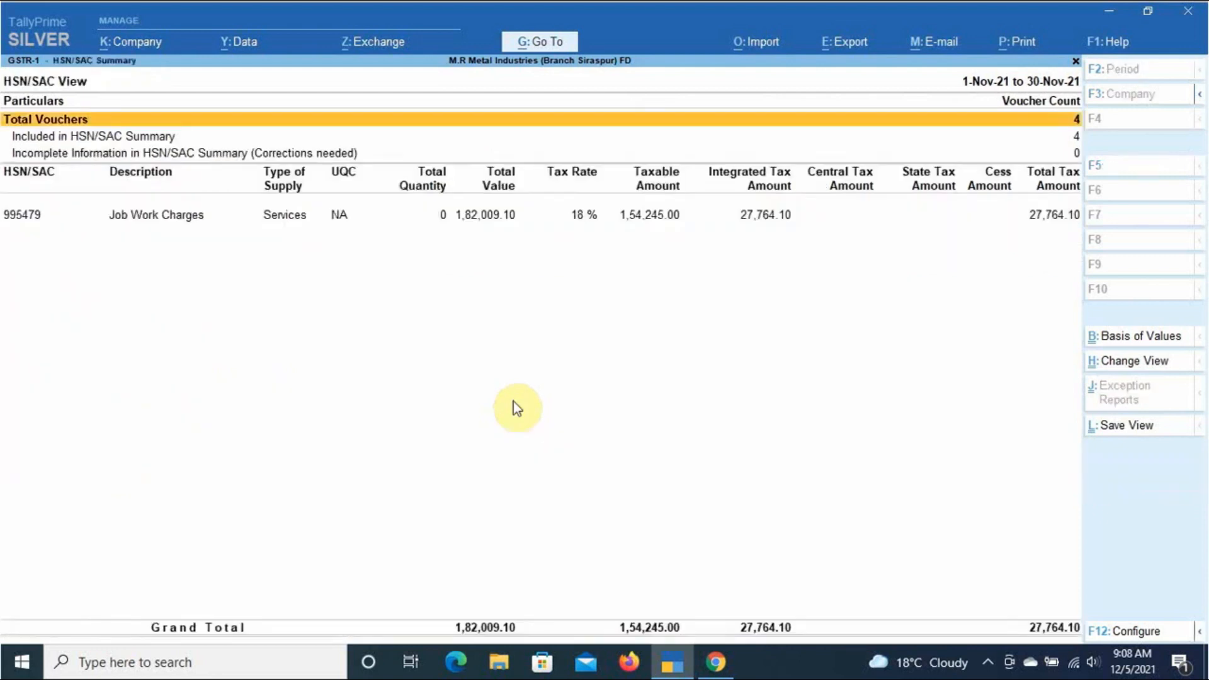
pyautogui.press('Down')
pyautogui.press('Down')
pyautogui.press('Down')
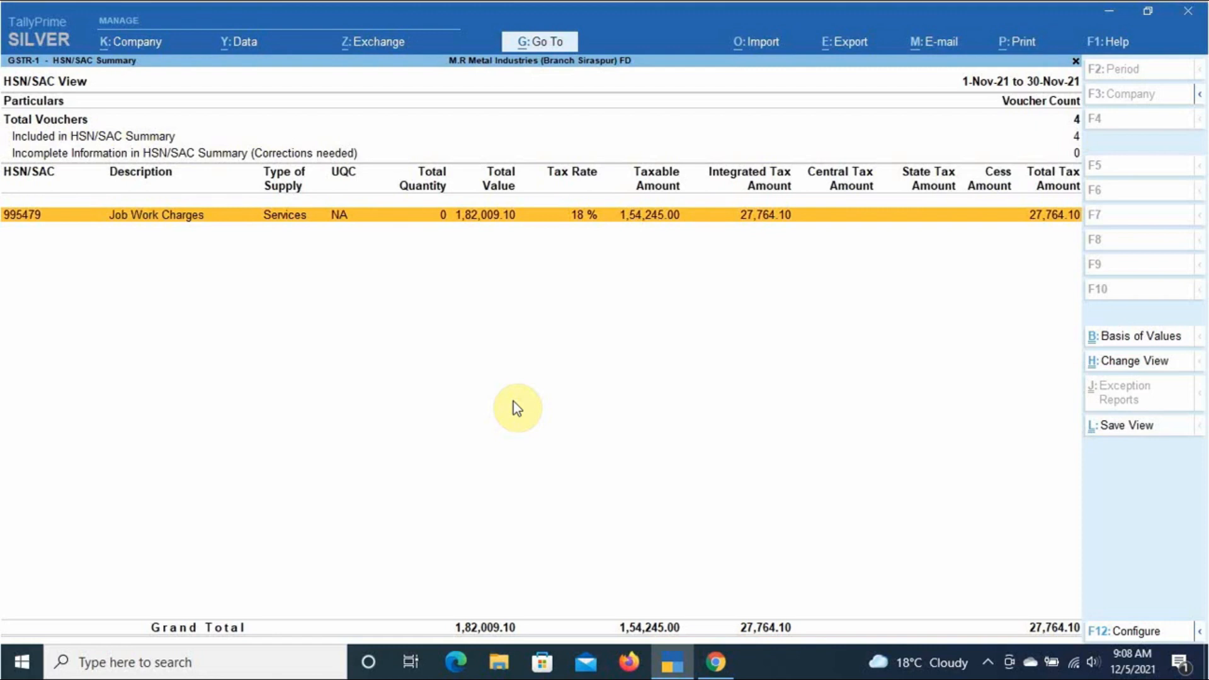
pyautogui.press('Escape')
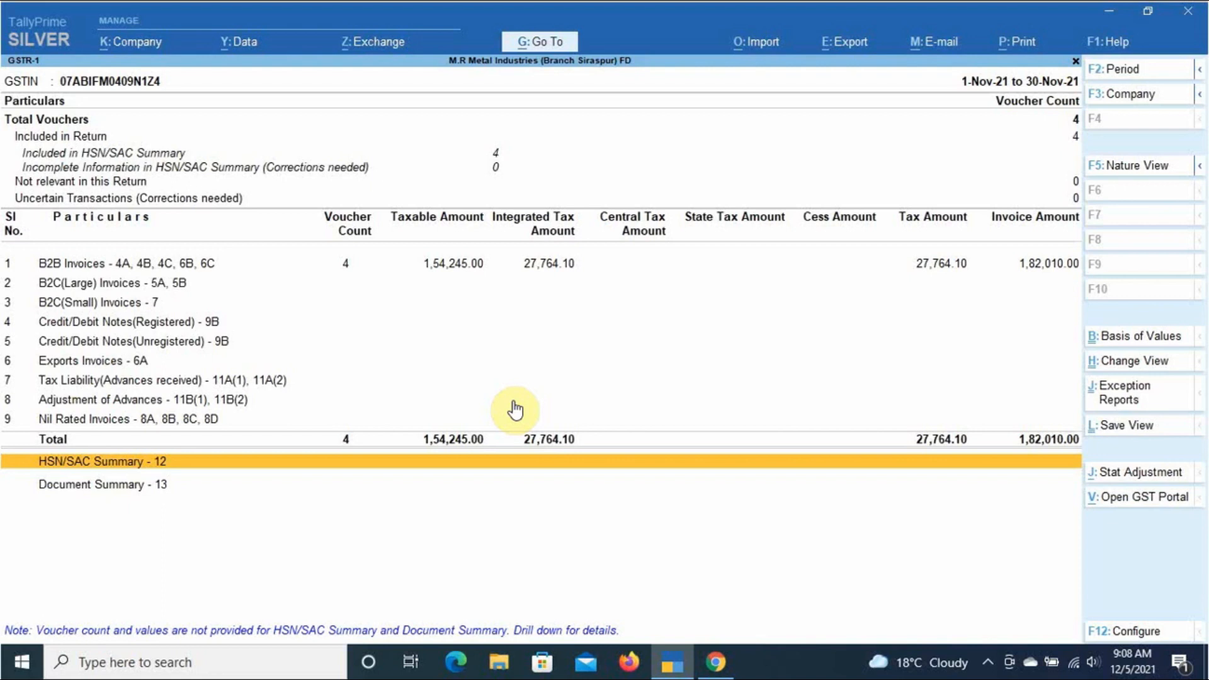
pyautogui.press('Return')
pyautogui.press('Down')
pyautogui.press('Down')
pyautogui.press('Down')
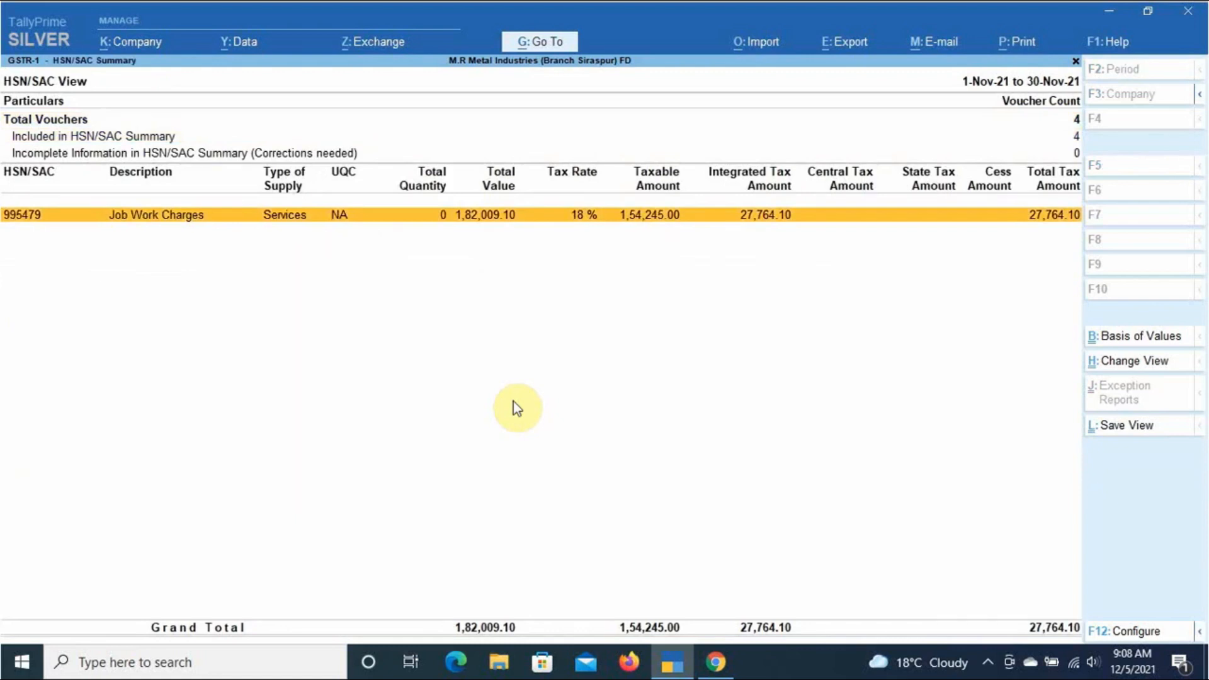
pyautogui.press('Escape')
# - Check the GSTR-1 voucher counts for included, incomplete, not relevant and uncertain transactions
pyautogui.press('Up')
pyautogui.press('Up')
pyautogui.press('Up')
pyautogui.press('Up')
pyautogui.press('Up')
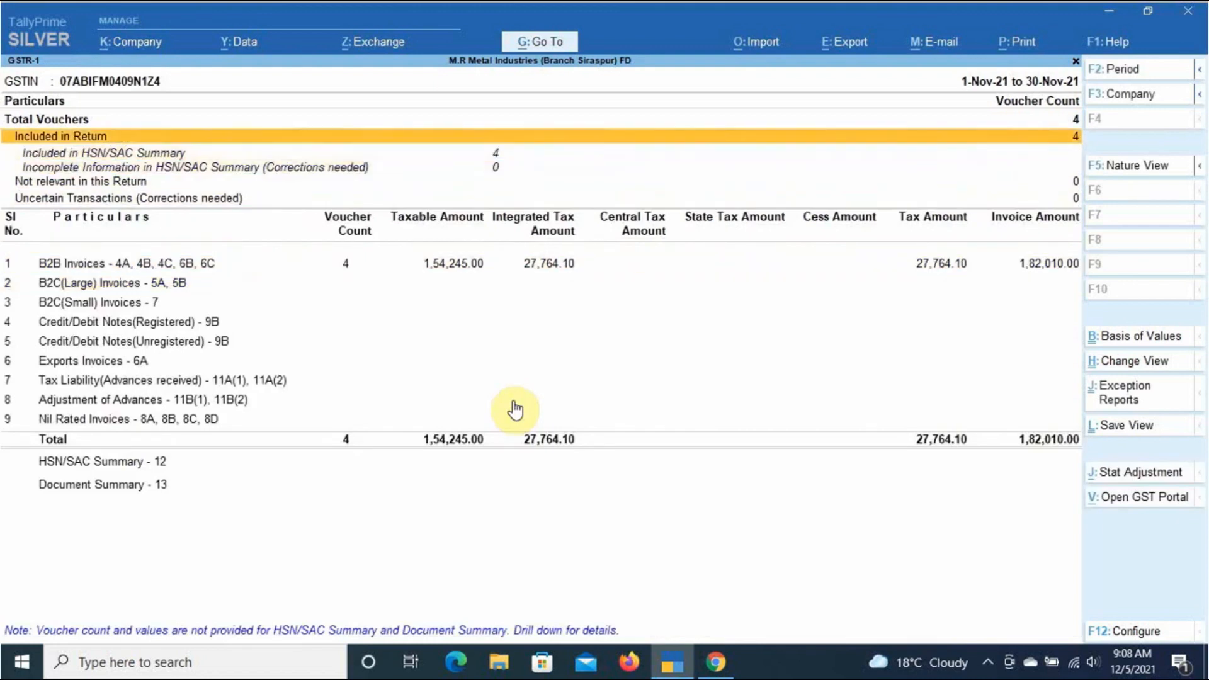
pyautogui.press('Down')
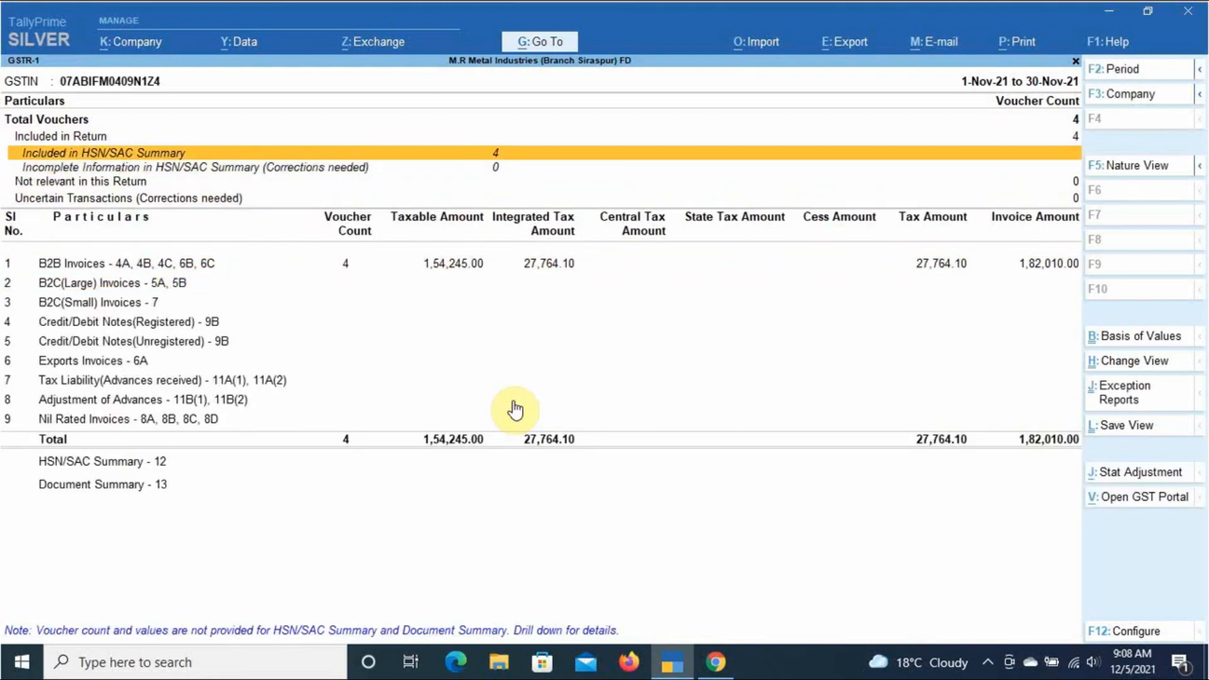
pyautogui.press('Down')
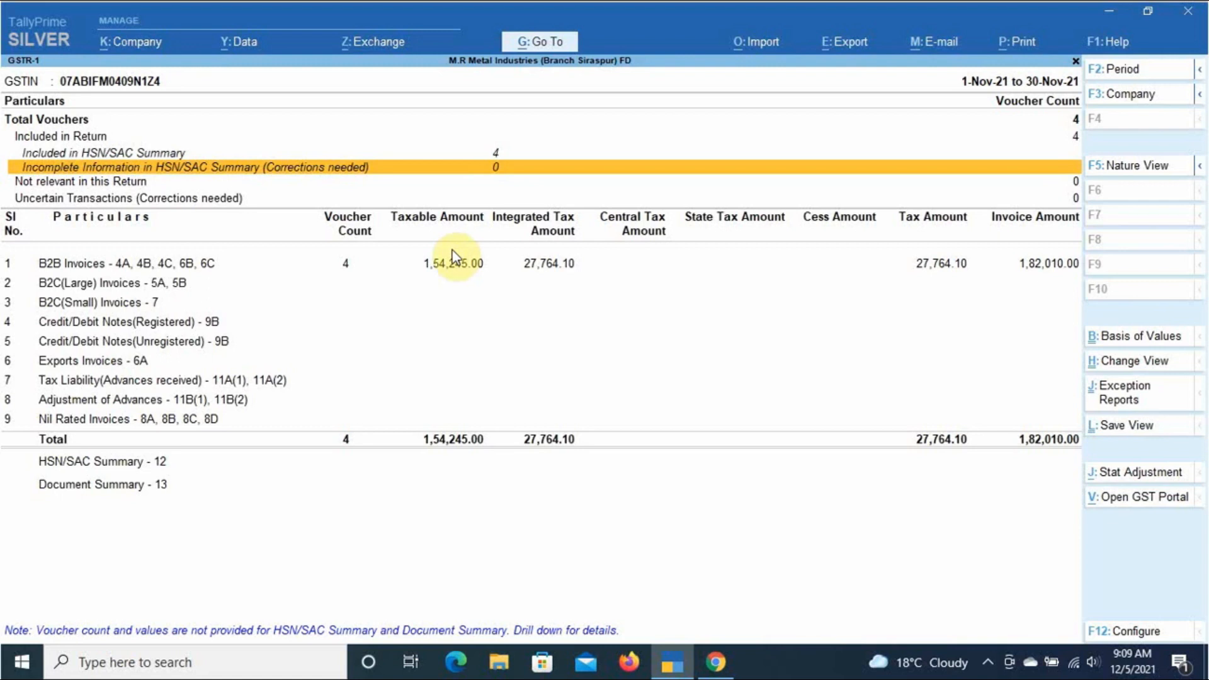
pyautogui.press('Down')
pyautogui.press('Down')
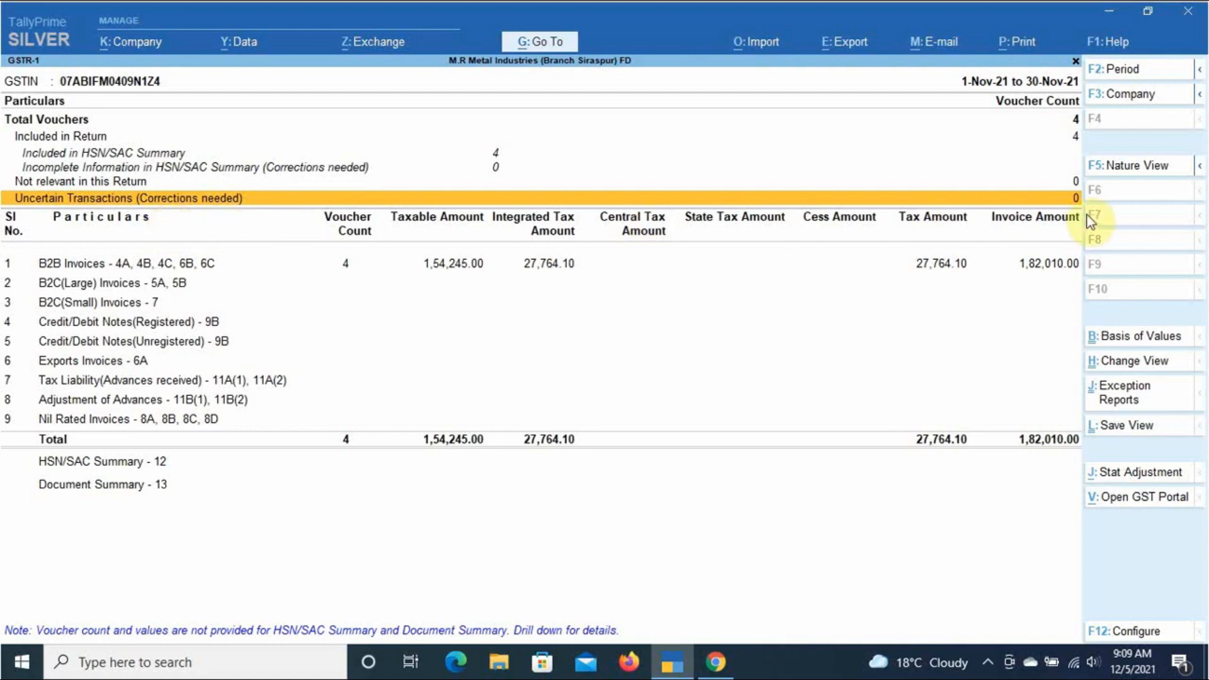
pyautogui.click(495, 165)
pyautogui.click(784, 198)
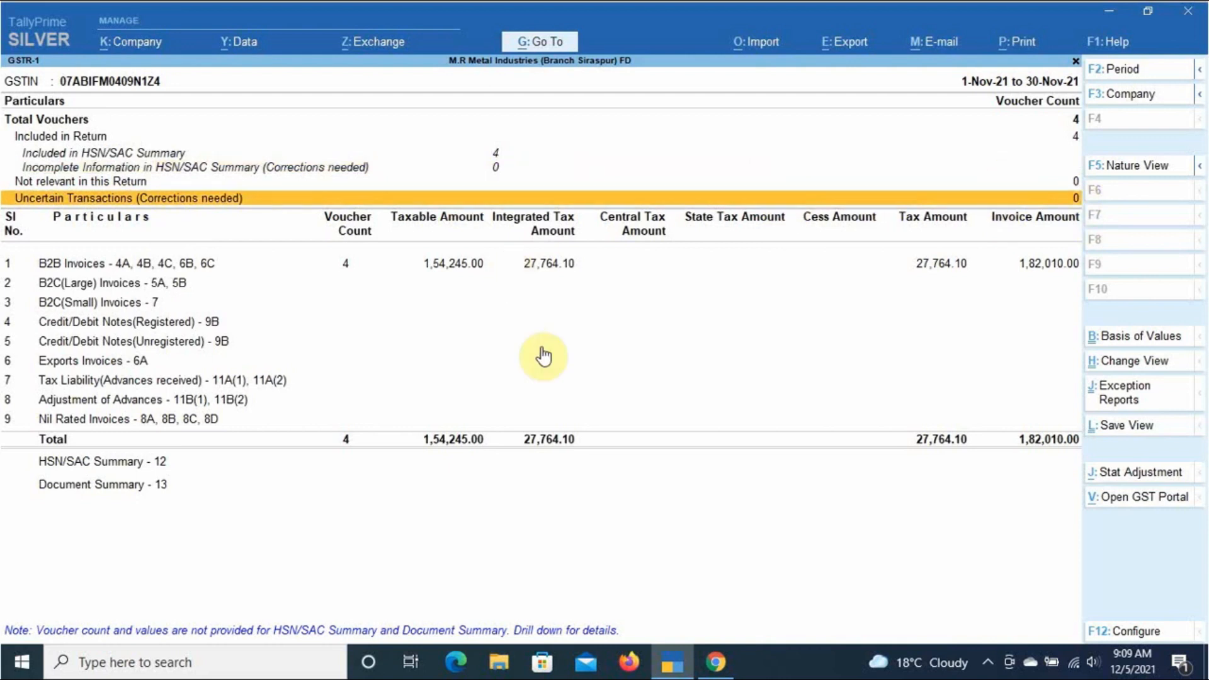
# - Look through the GSTR-1 sections, from B2B invoices to unregistered credit/debit notes, and go back to Included in Return
pyautogui.press('Down')
pyautogui.press('Down')
pyautogui.press('Down')
pyautogui.press('Down')
pyautogui.press('Down')
pyautogui.press('Down')
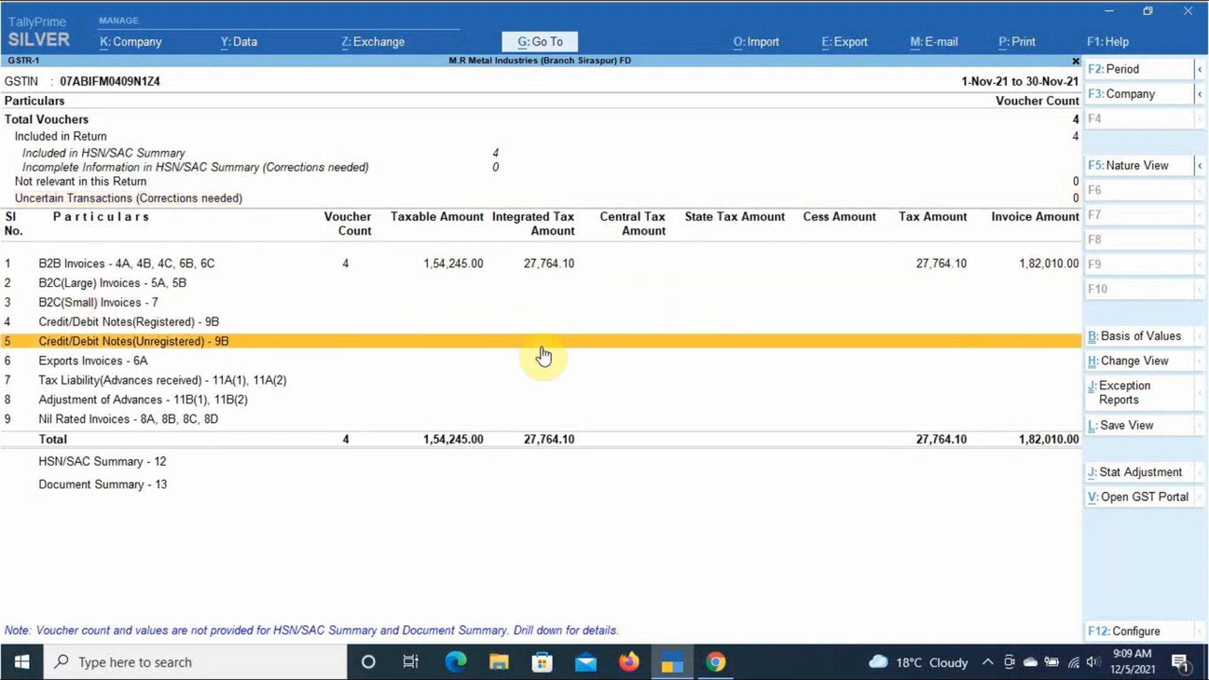
pyautogui.press('Up')
pyautogui.press('Up')
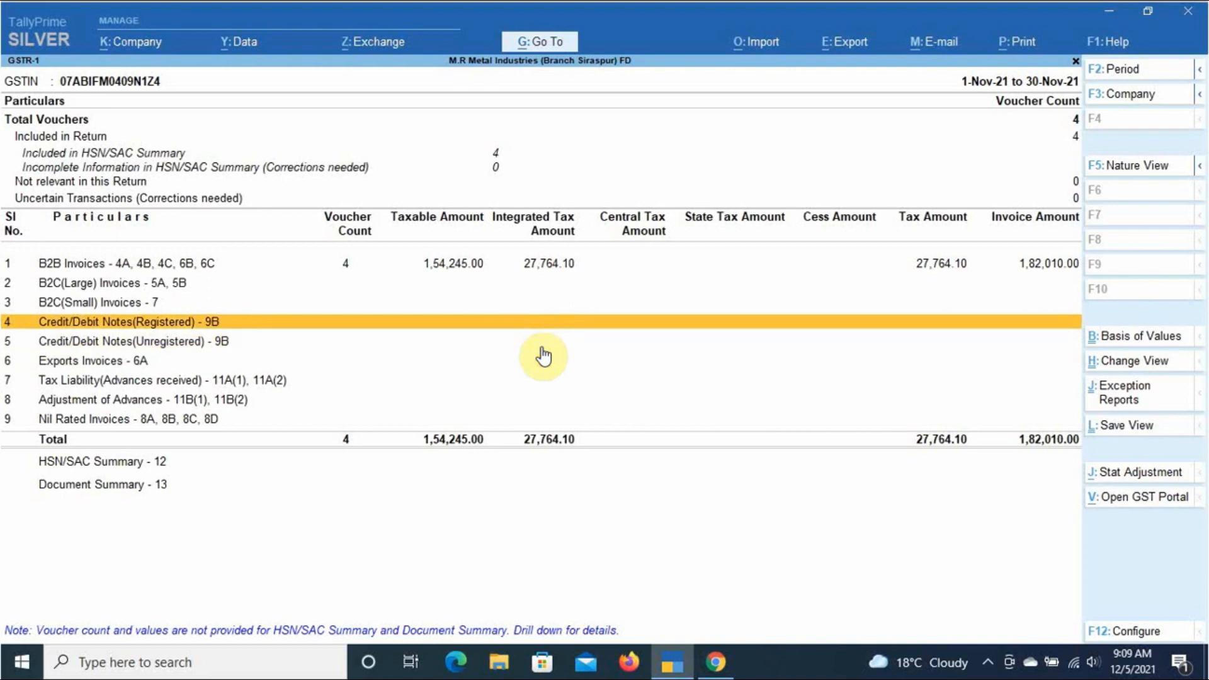
pyautogui.press('Up')
pyautogui.press('Up')
pyautogui.press('Up')
pyautogui.press('Up')
pyautogui.press('Up')
pyautogui.press('Up')
pyautogui.press('Up')
pyautogui.press('Up')
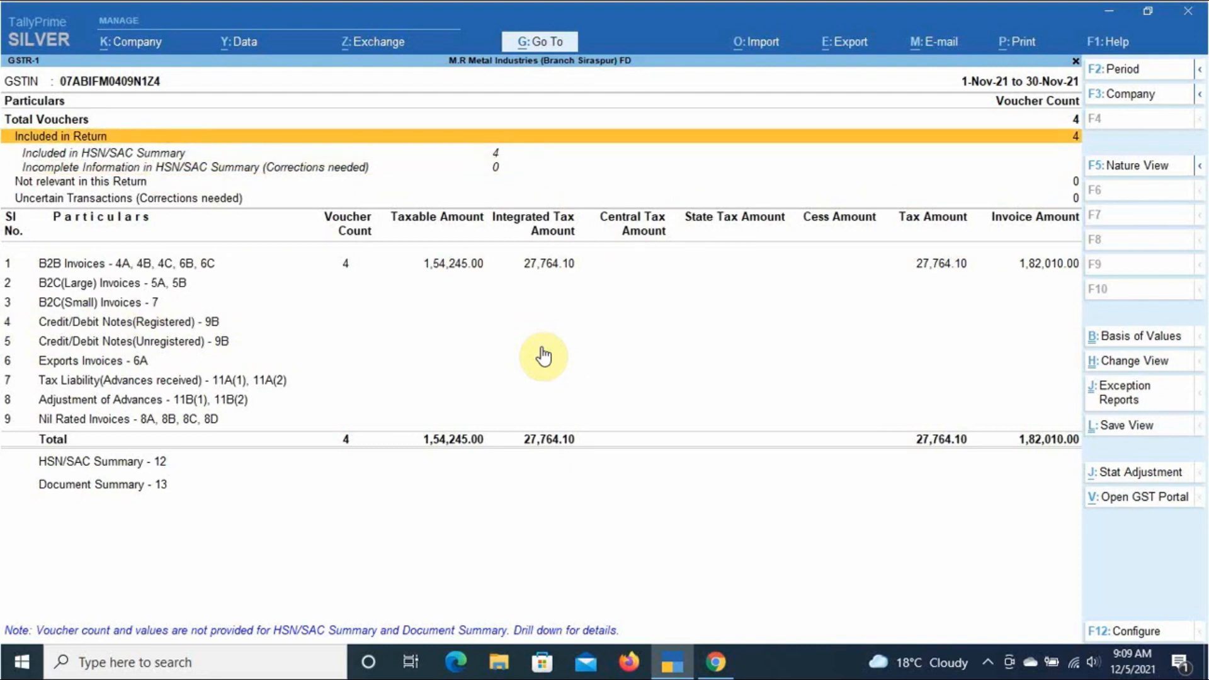
# - Begin an E-Return export of GSTR-1 in JSON (Data Interchange) format, without separate files for each section
pyautogui.hotkey('alt', 'e')
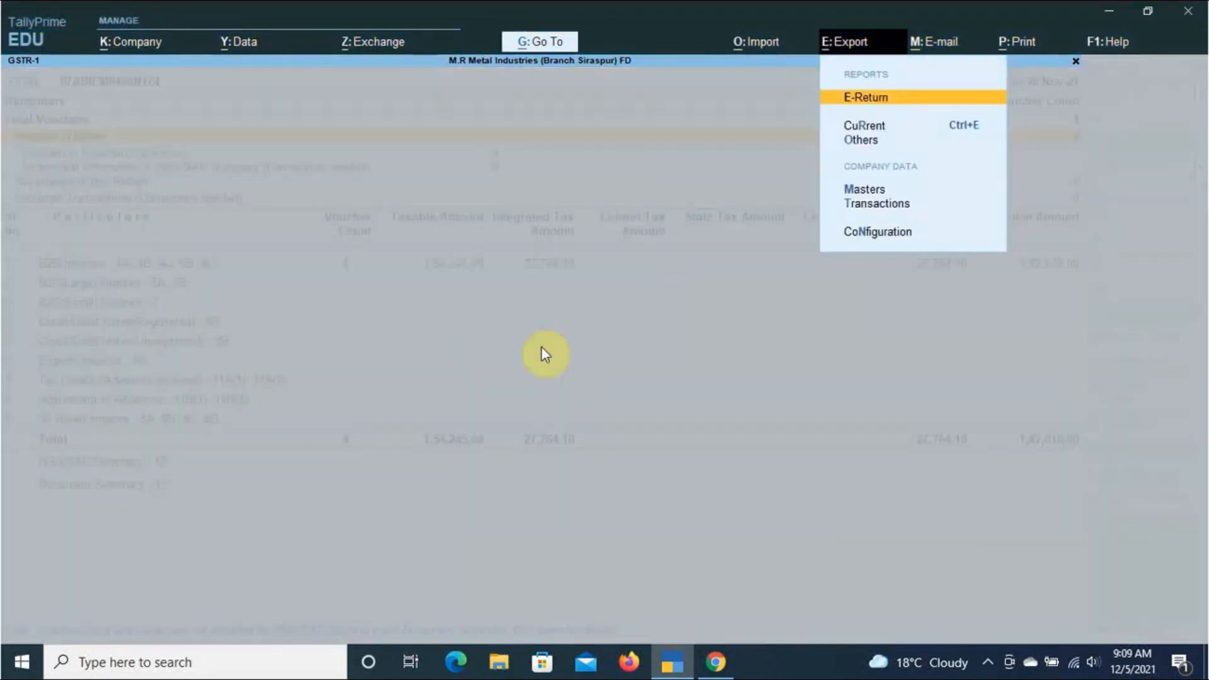
pyautogui.press('Return')
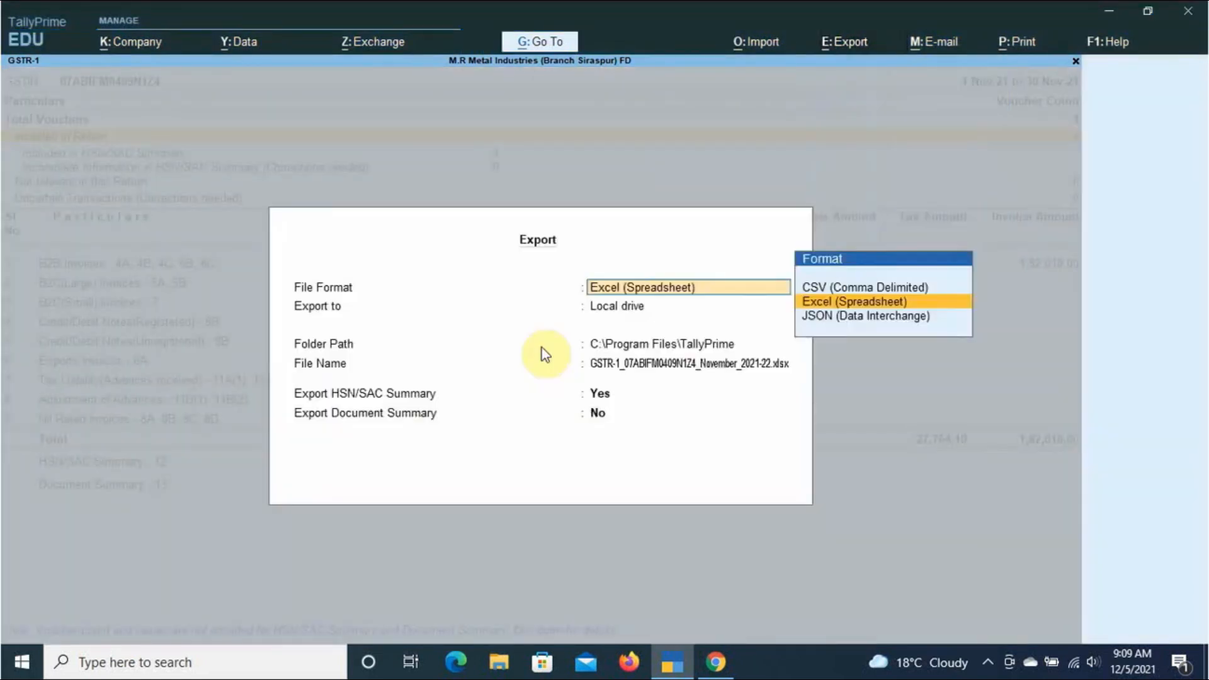
pyautogui.press('Down')
pyautogui.press('Return')
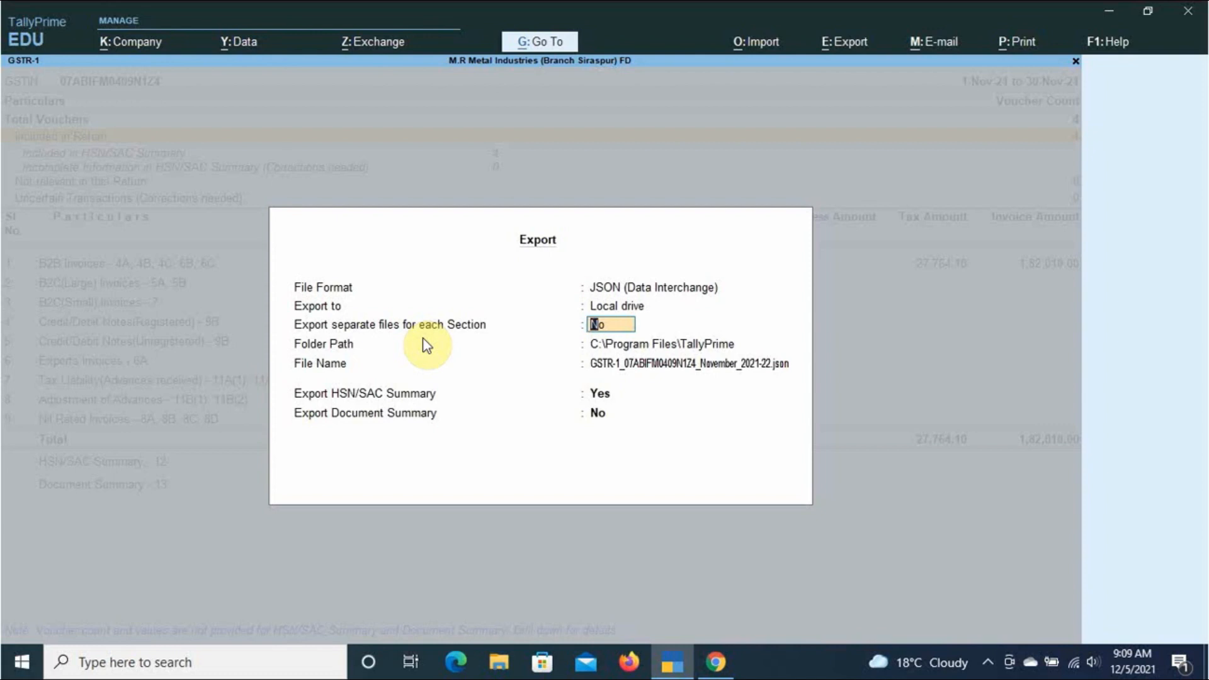
pyautogui.press('Return')
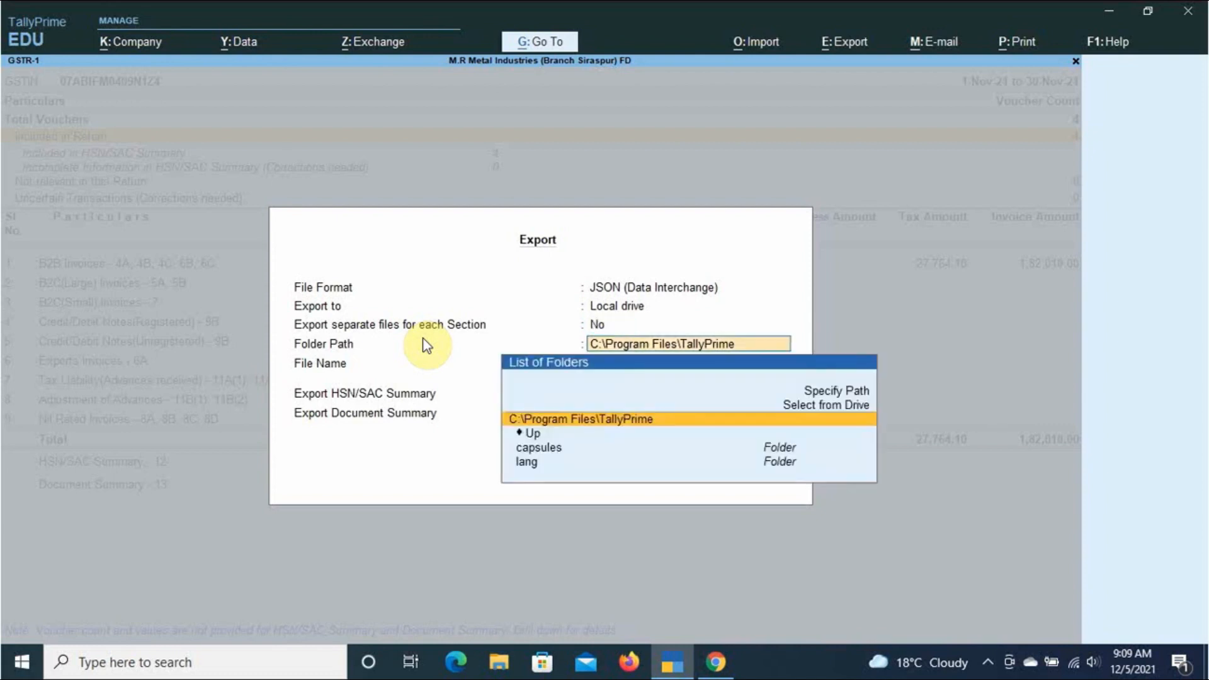
# - Set the export folder to D:\ppt\Dec 2021\GSTR-1, using the path copied from File Explorer
pyautogui.press('Up')
pyautogui.press('Up')
pyautogui.press('Return')
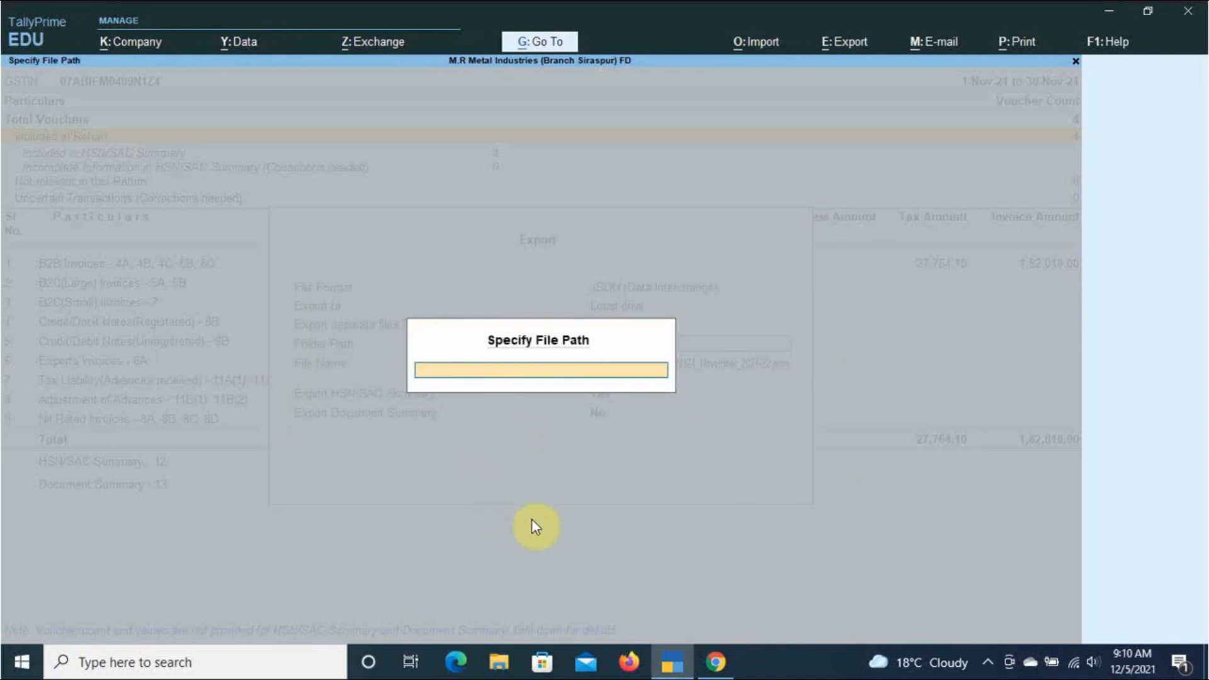
pyautogui.click(507, 656)
pyautogui.click(441, 64)
pyautogui.hotkey('ctrl', 'c')
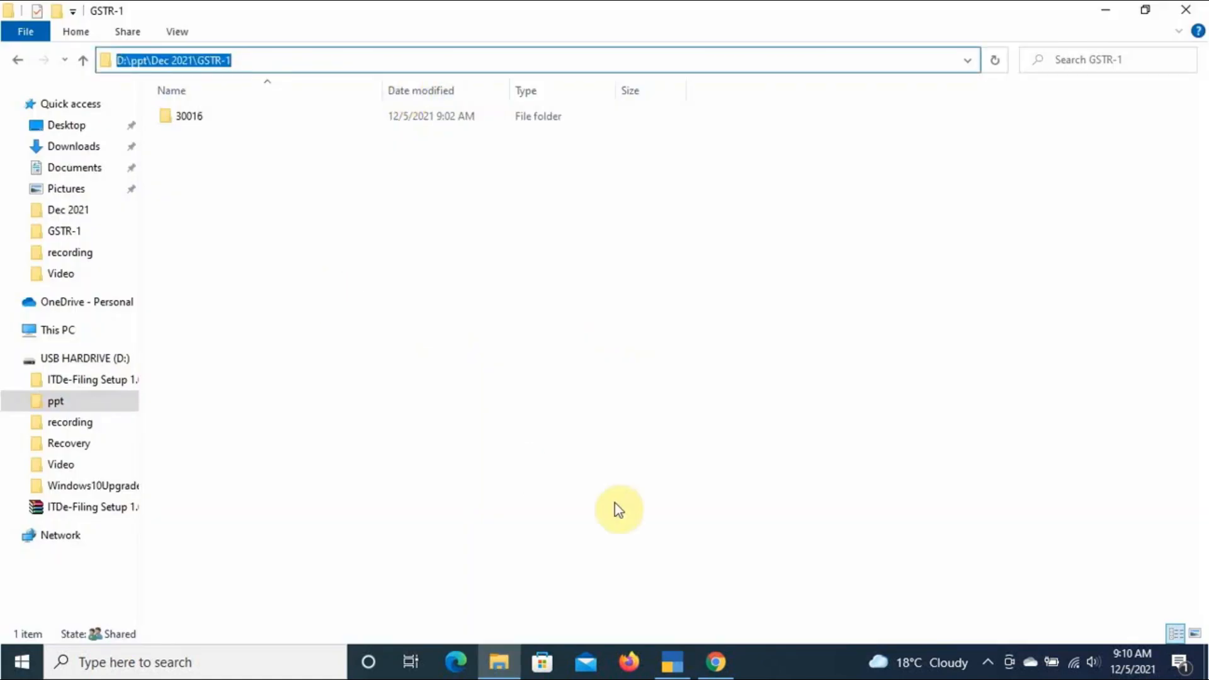
pyautogui.click(672, 662)
pyautogui.hotkey('ctrl', 'v')
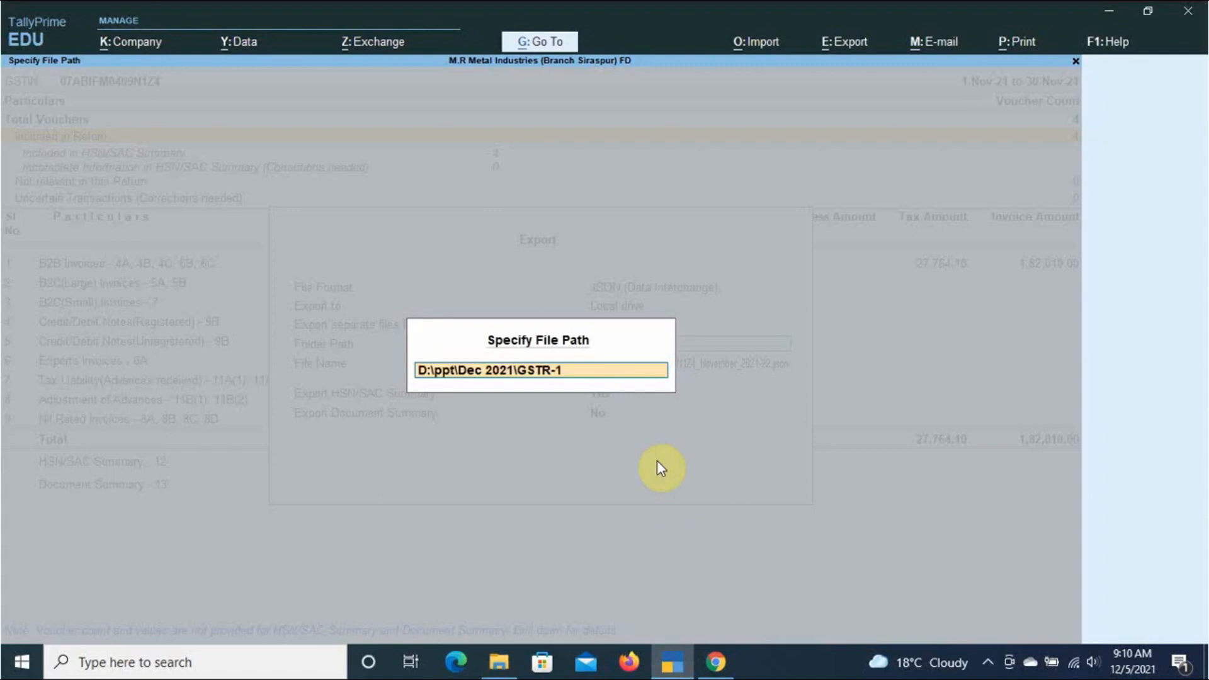
pyautogui.press('Return')
pyautogui.press('Return')
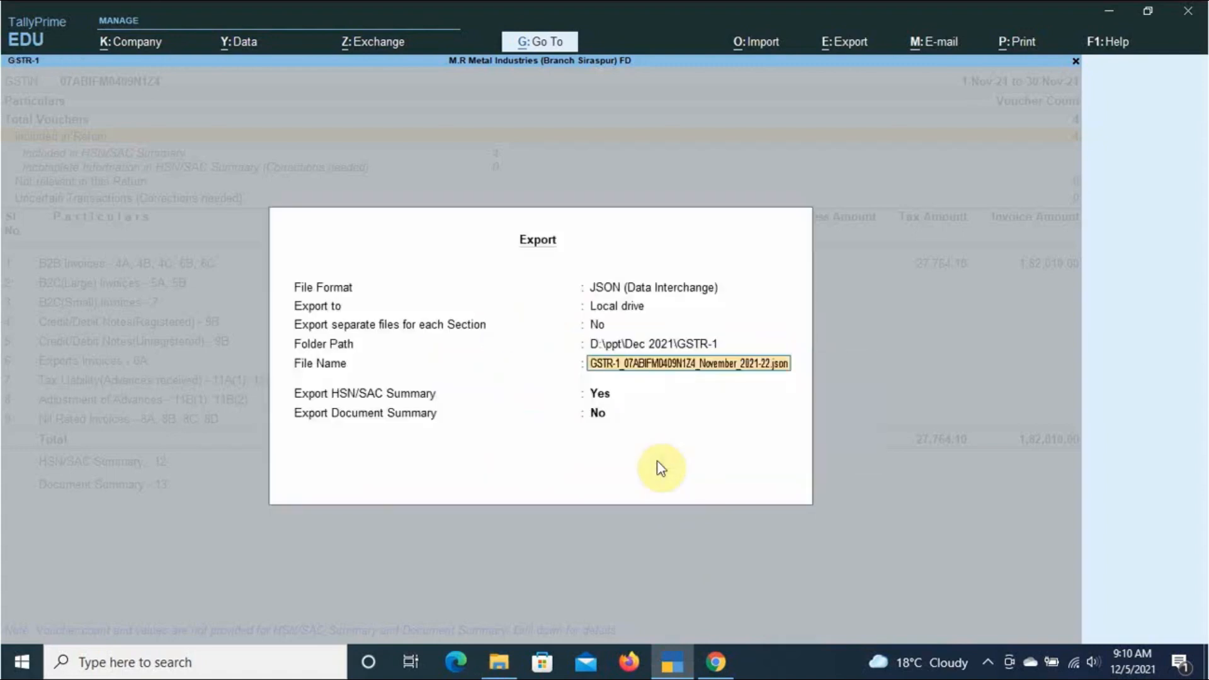
# - Export the JSON file with both the HSN/SAC Summary and Document Summary included, and select it in the output folder
pyautogui.press('Return')
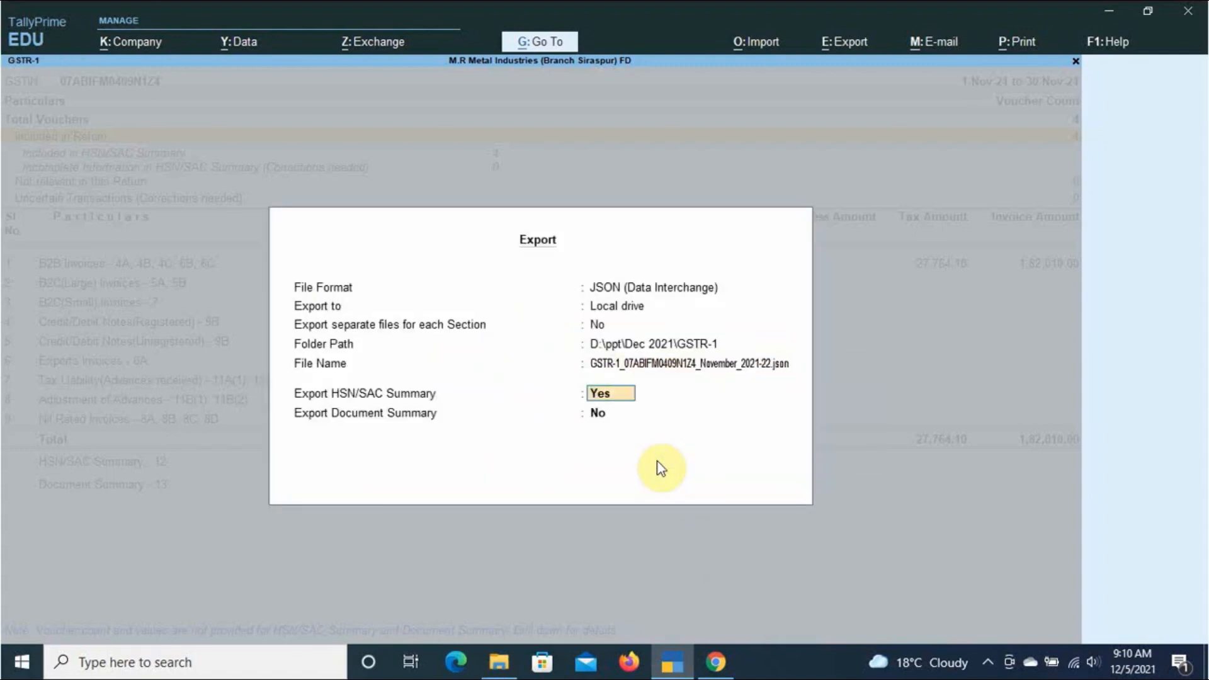
pyautogui.press('Return')
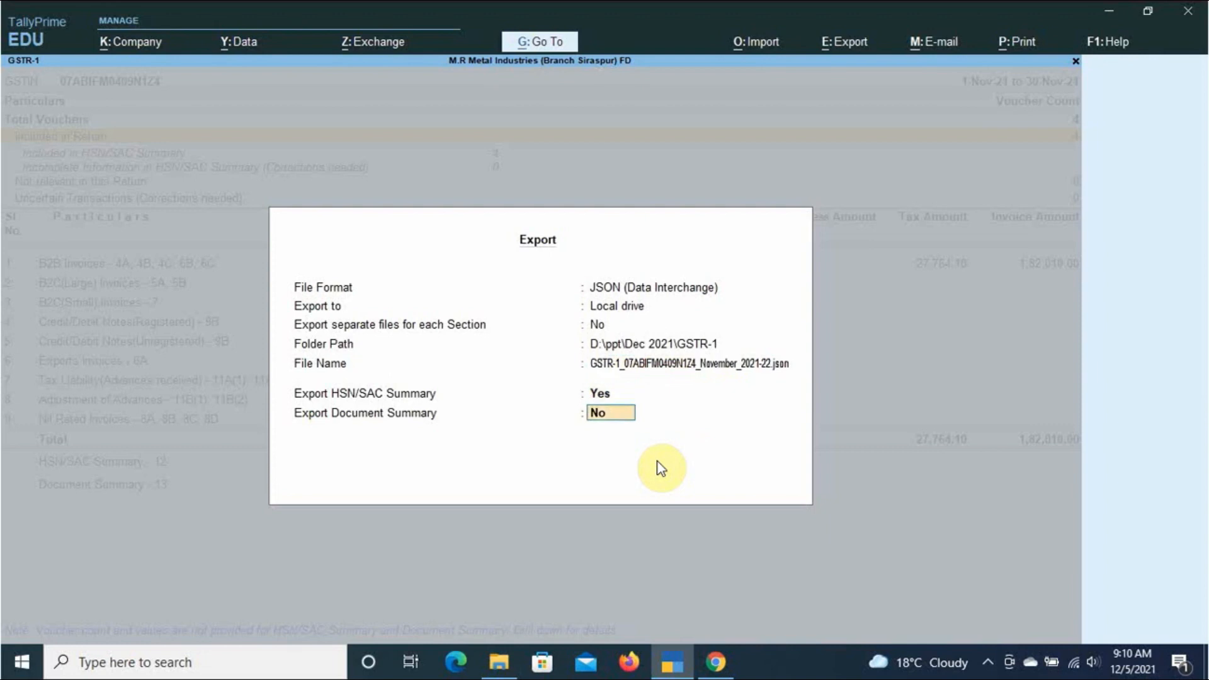
pyautogui.press('y')
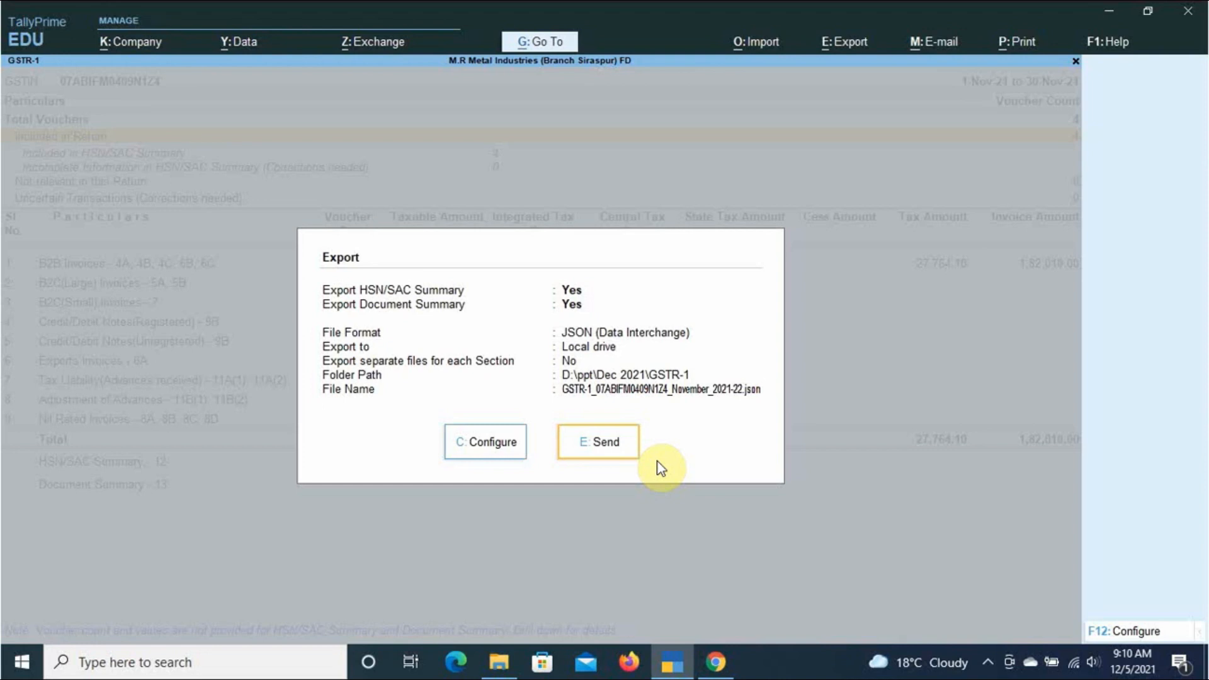
pyautogui.press('Return')
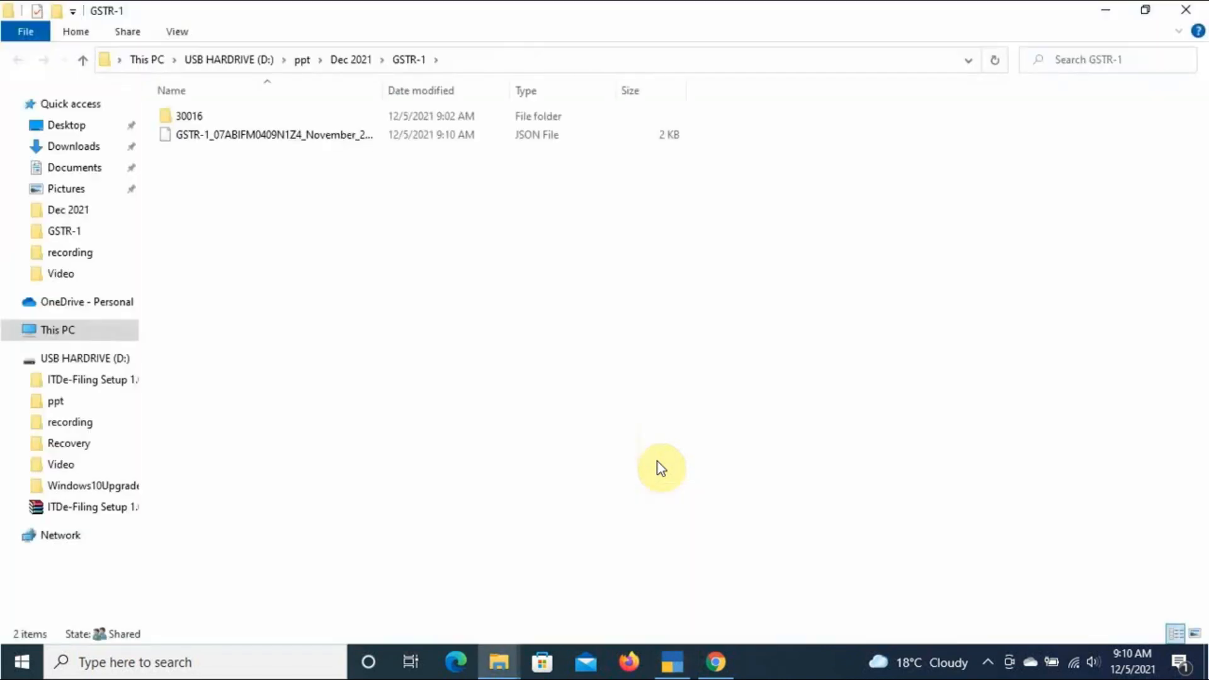
pyautogui.click(266, 134)
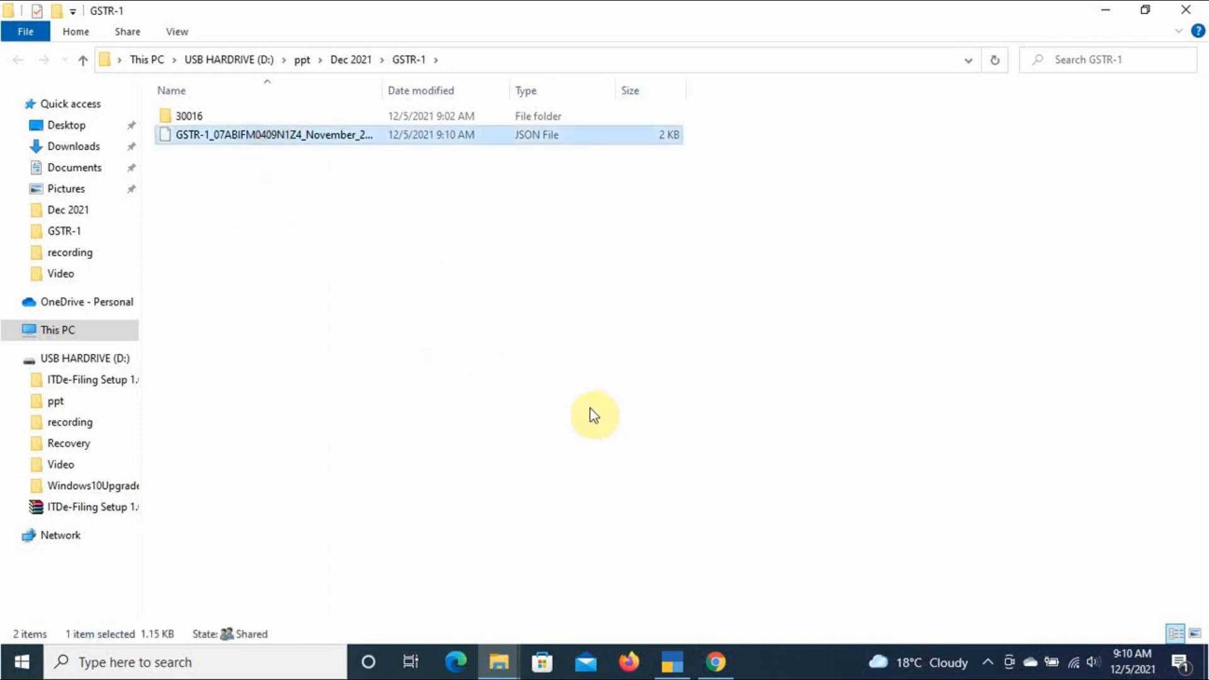
# - Switch to the GST portal in Chrome and open the Returns Dashboard for filing returns
pyautogui.click(725, 676)
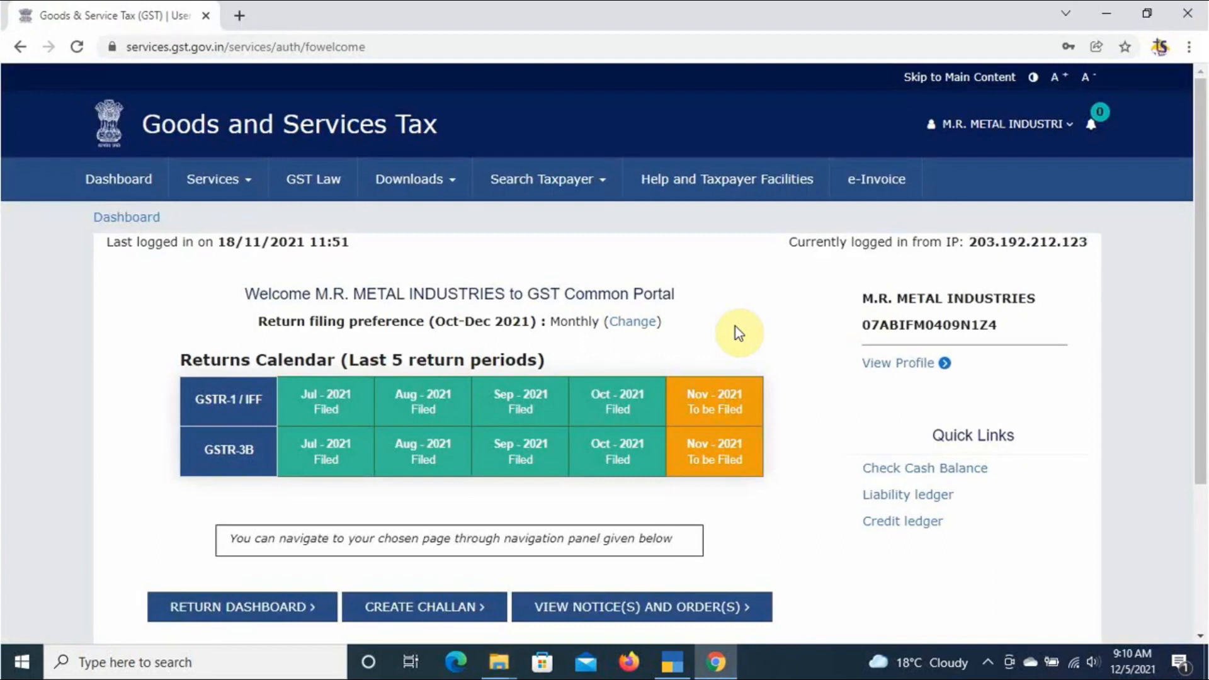
pyautogui.scroll(-3, 755, 330)
pyautogui.scroll(3, 788, 343)
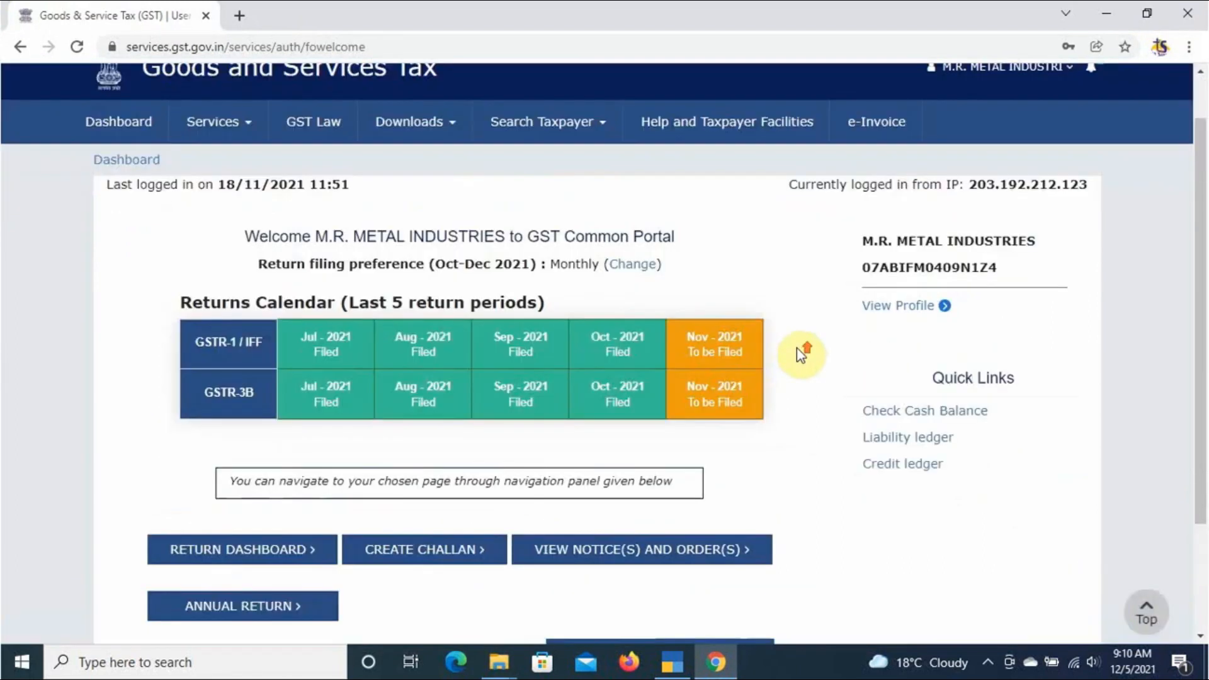
pyautogui.scroll(-3, 797, 350)
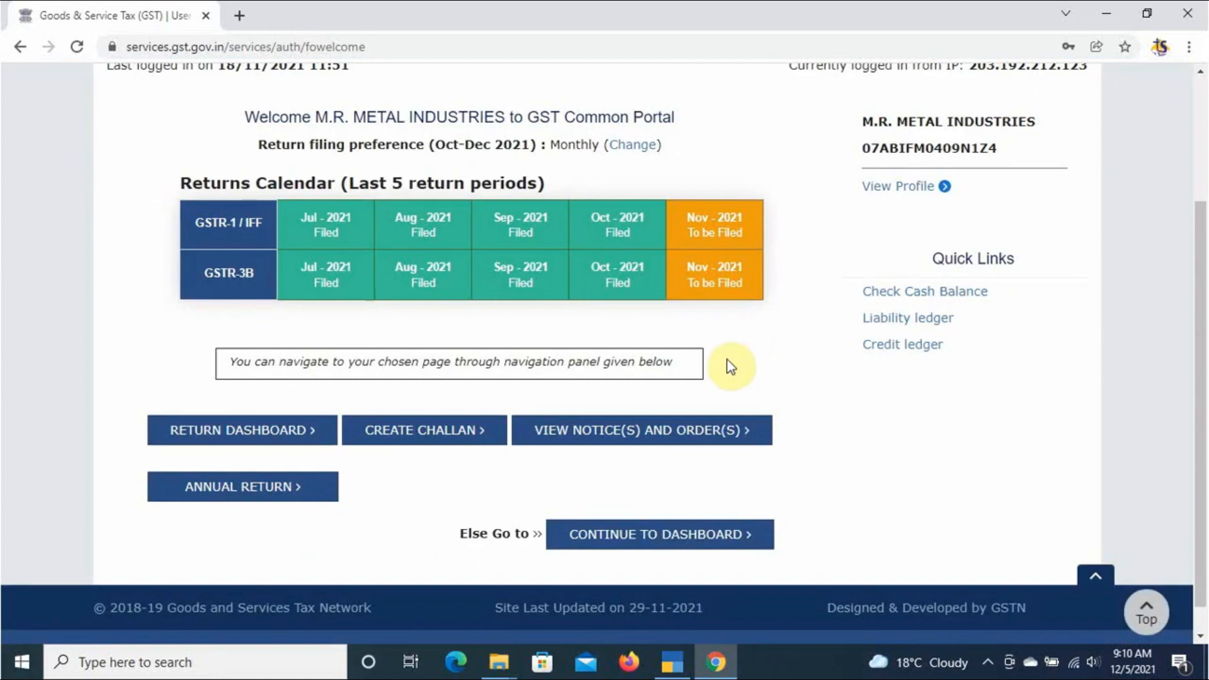
pyautogui.click(270, 446)
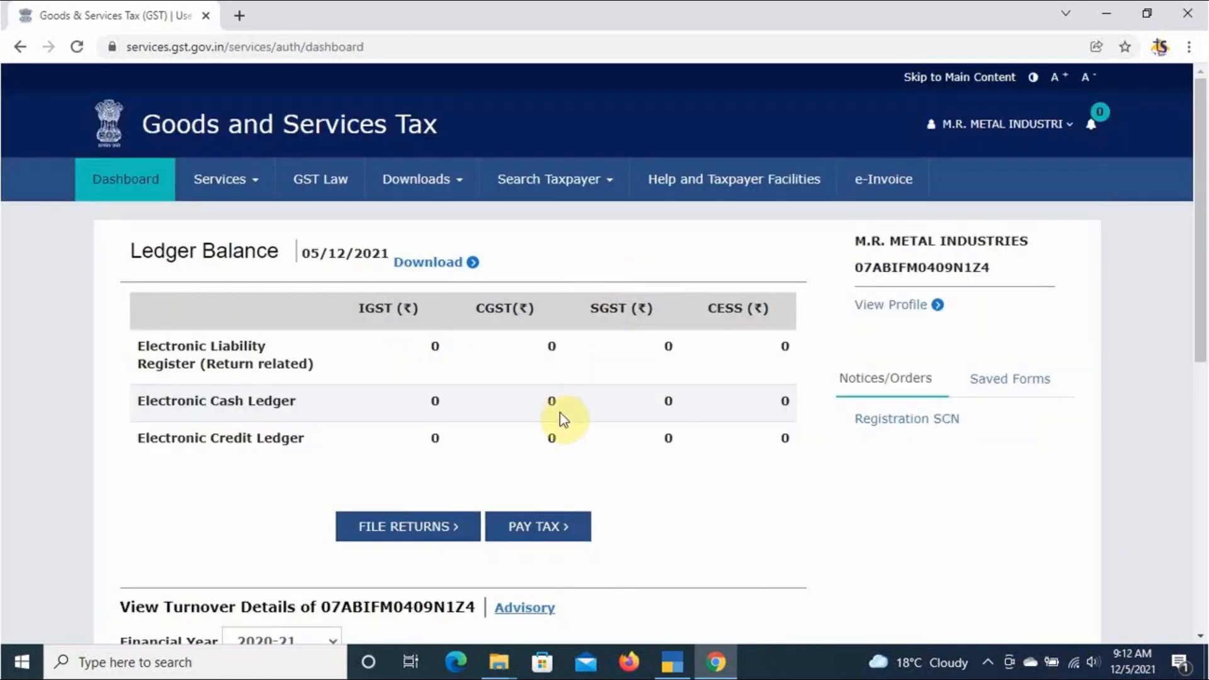
pyautogui.click(261, 186)
pyautogui.moveTo(271, 243)
pyautogui.click(183, 255)
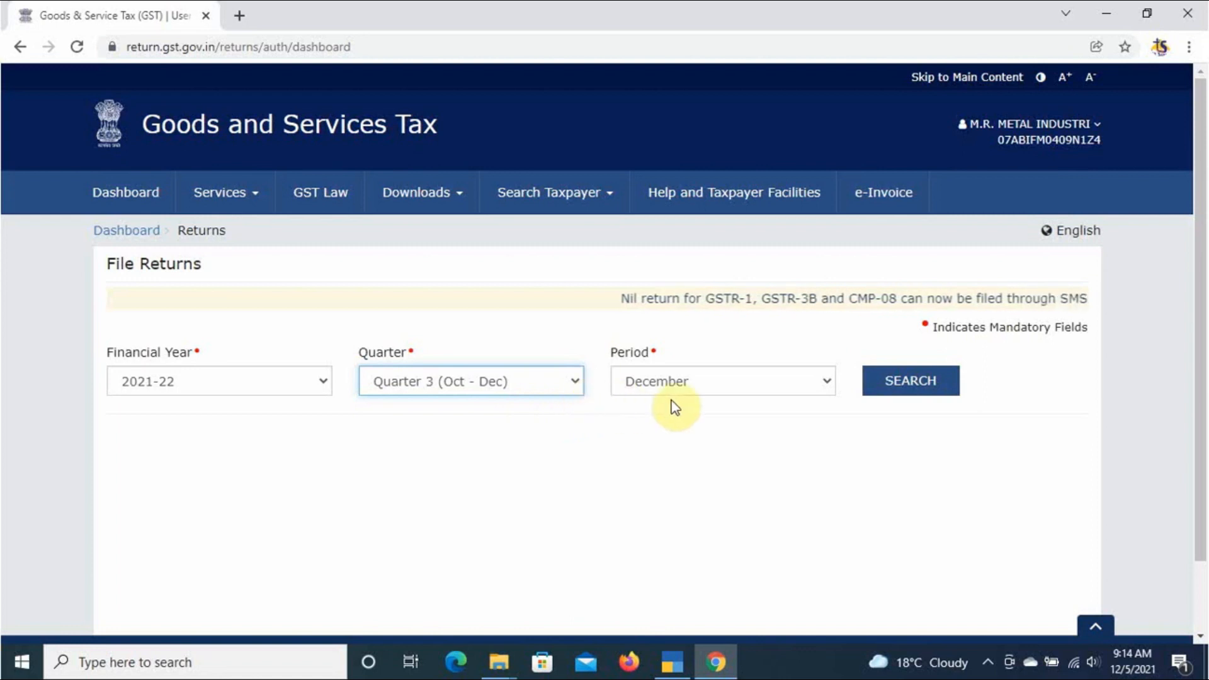
# - Search the returns for November, Quarter 3 (Oct - Dec) of 2021-22 and open GSTR-1 for offline preparation
pyautogui.click(710, 381)
pyautogui.click(687, 422)
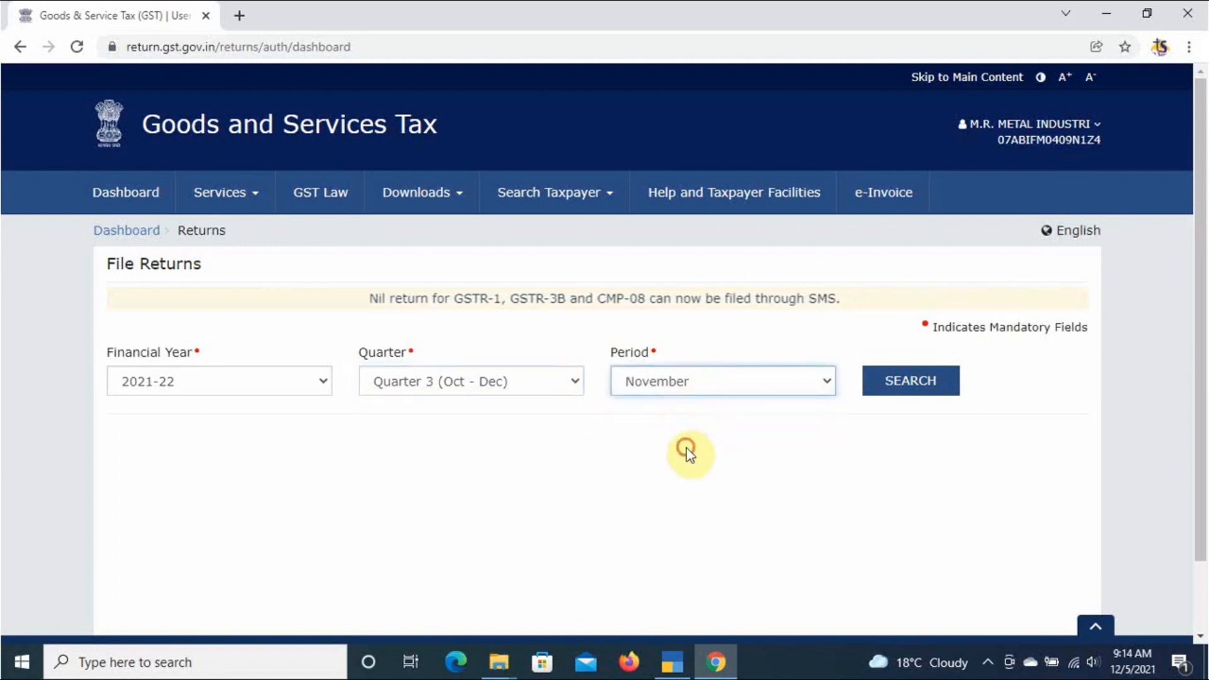
pyautogui.click(911, 386)
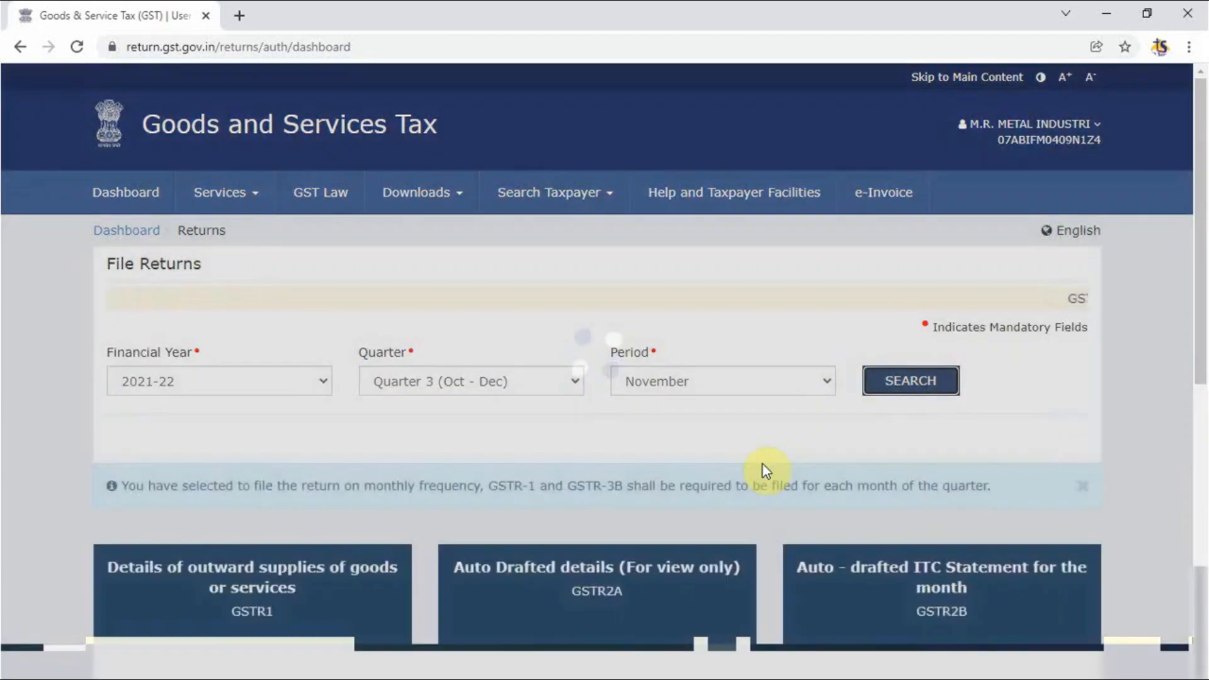
pyautogui.scroll(-4, 683, 479)
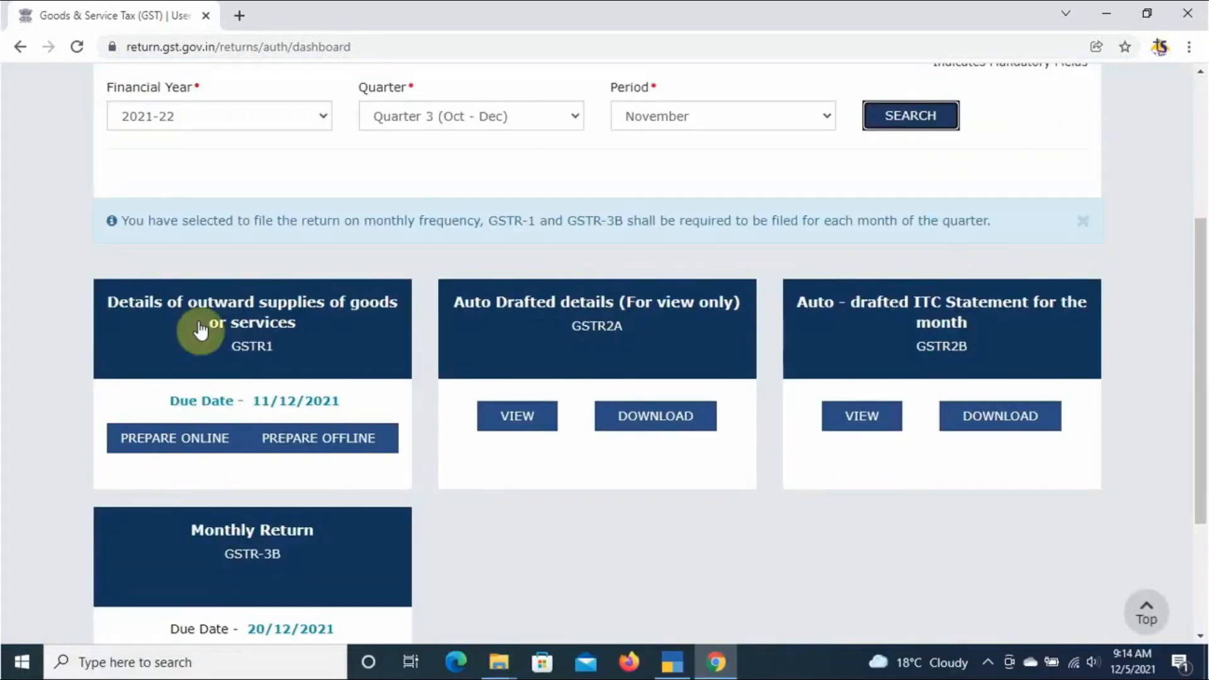
pyautogui.scroll(-1, 460, 404)
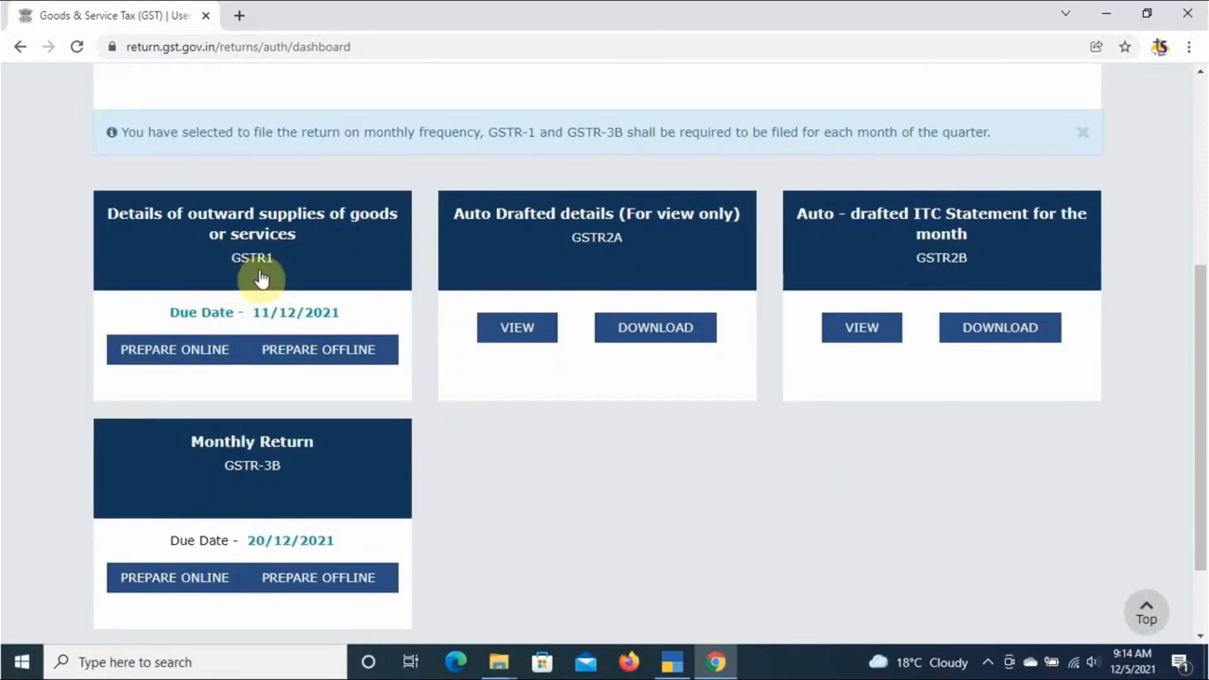
pyautogui.click(325, 358)
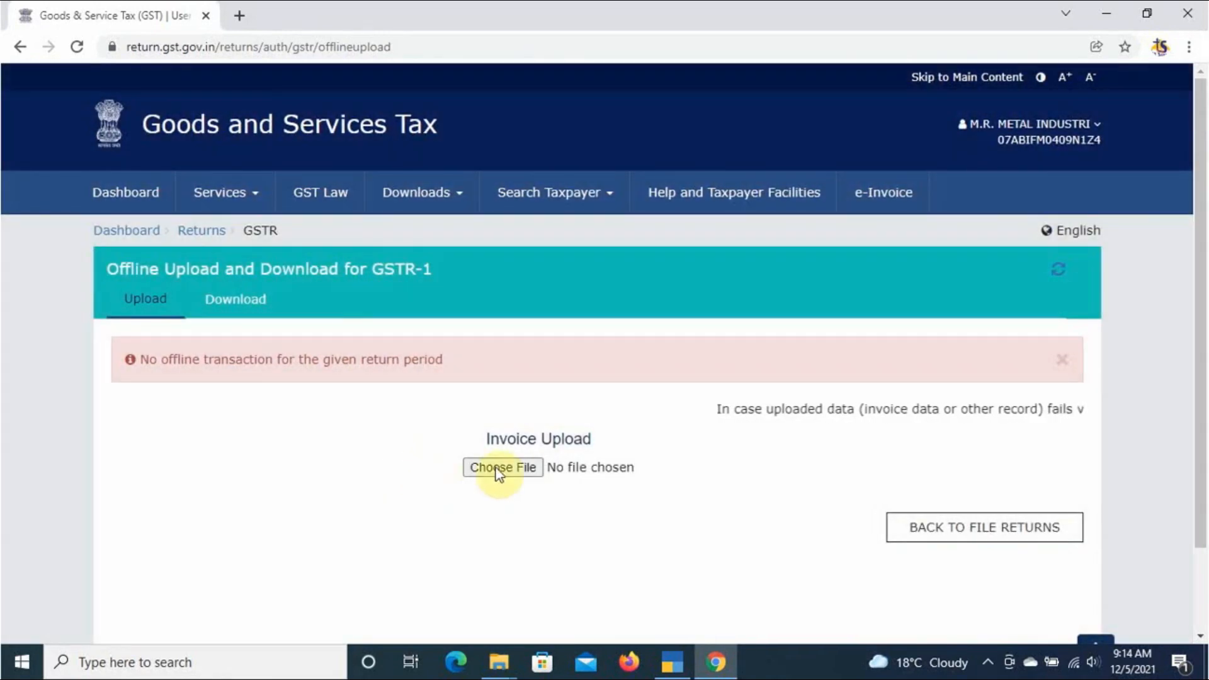
# - Upload the exported GSTR-1 JSON file under Invoice Upload and refresh its status in the upload history
pyautogui.click(526, 467)
pyautogui.click(235, 151)
pyautogui.click(447, 397)
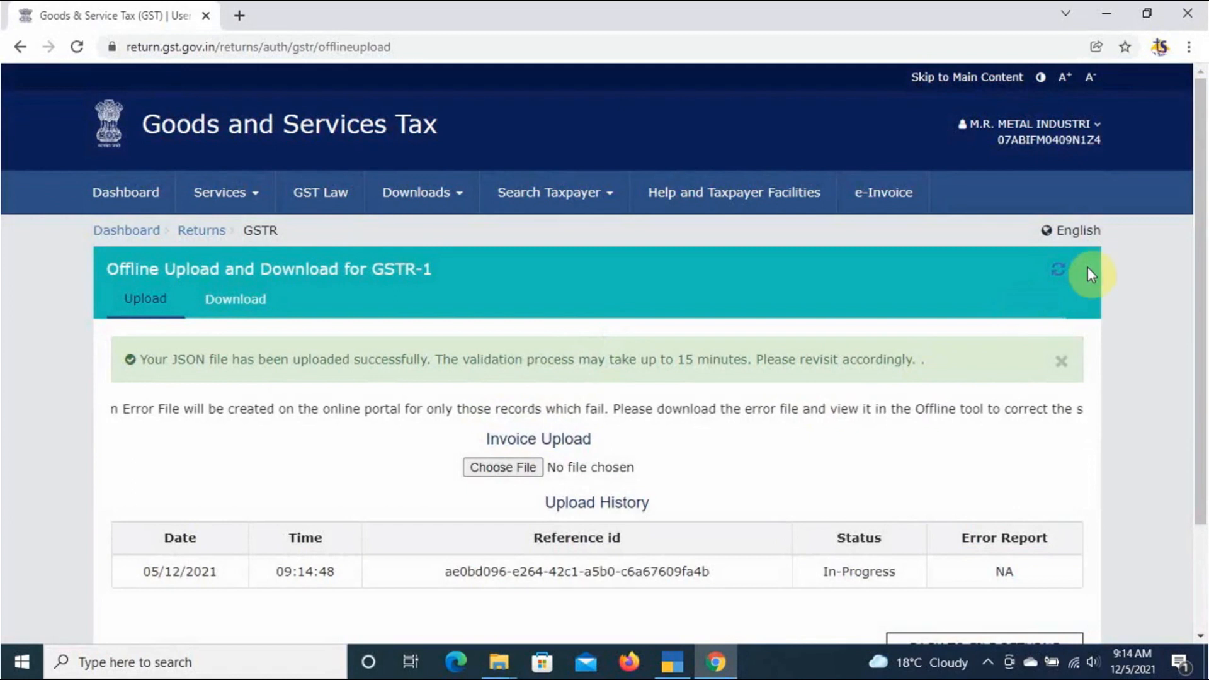
pyautogui.scroll(-2, 913, 454)
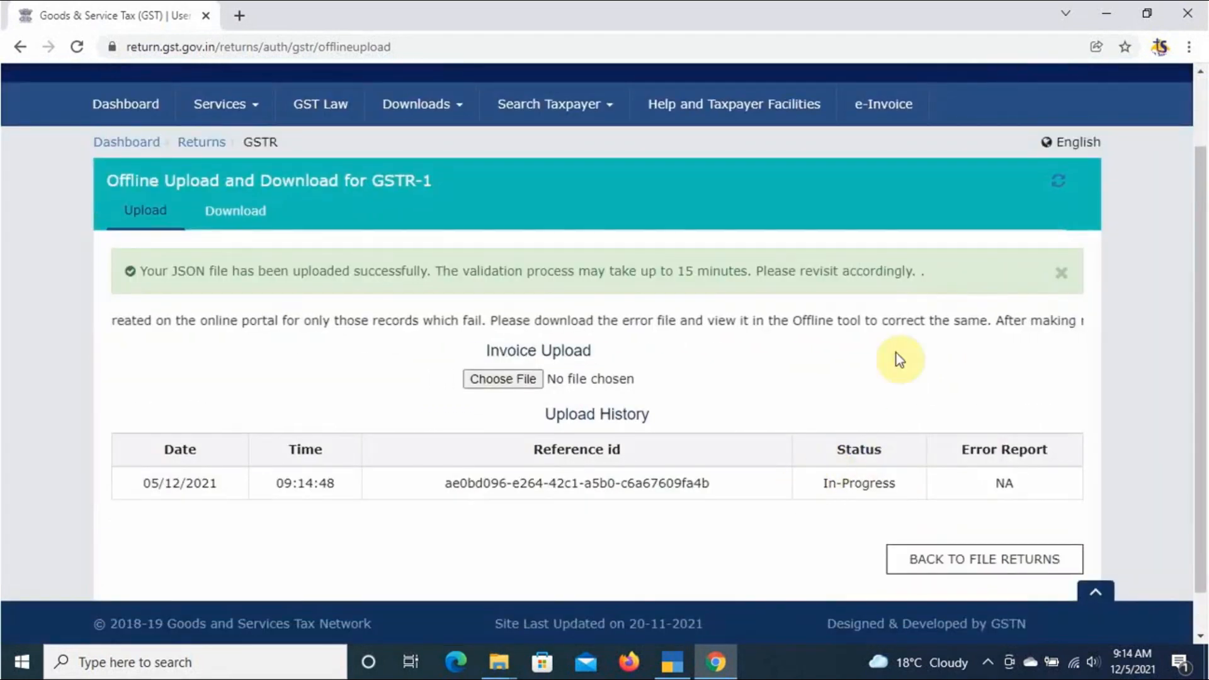
pyautogui.click(1056, 181)
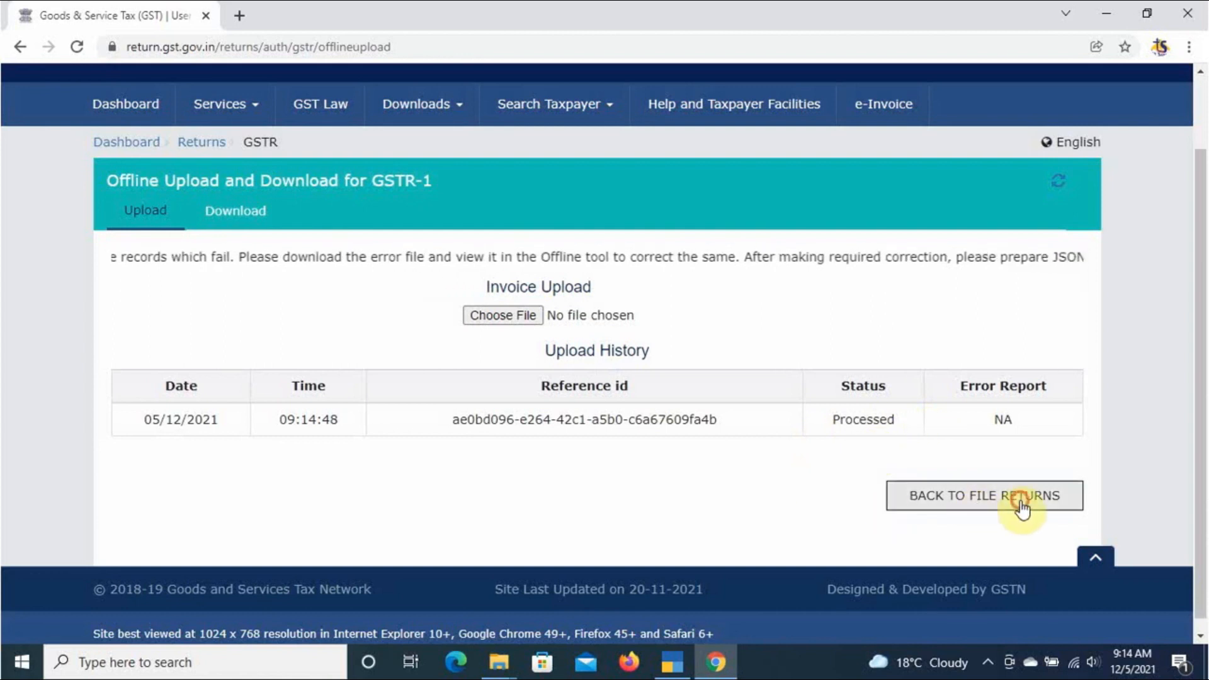
# - Return to File Returns, search for the November period again, and open GSTR-1 for online preparation
pyautogui.click(978, 504)
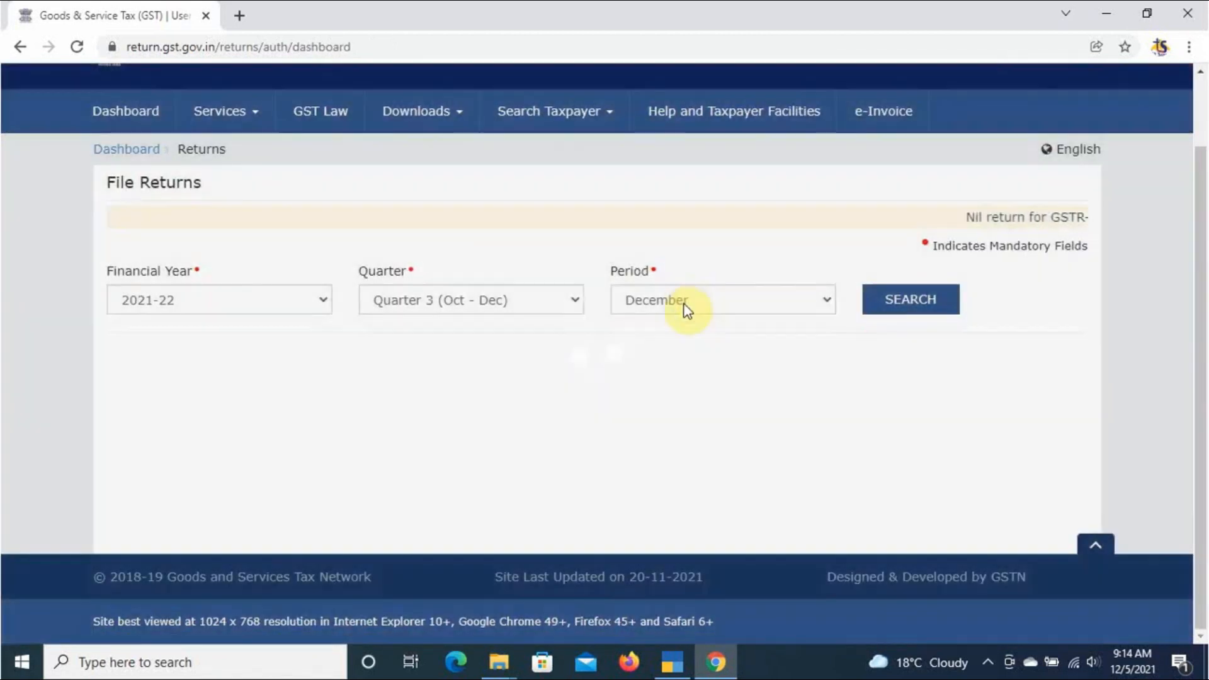
pyautogui.click(687, 306)
pyautogui.click(675, 345)
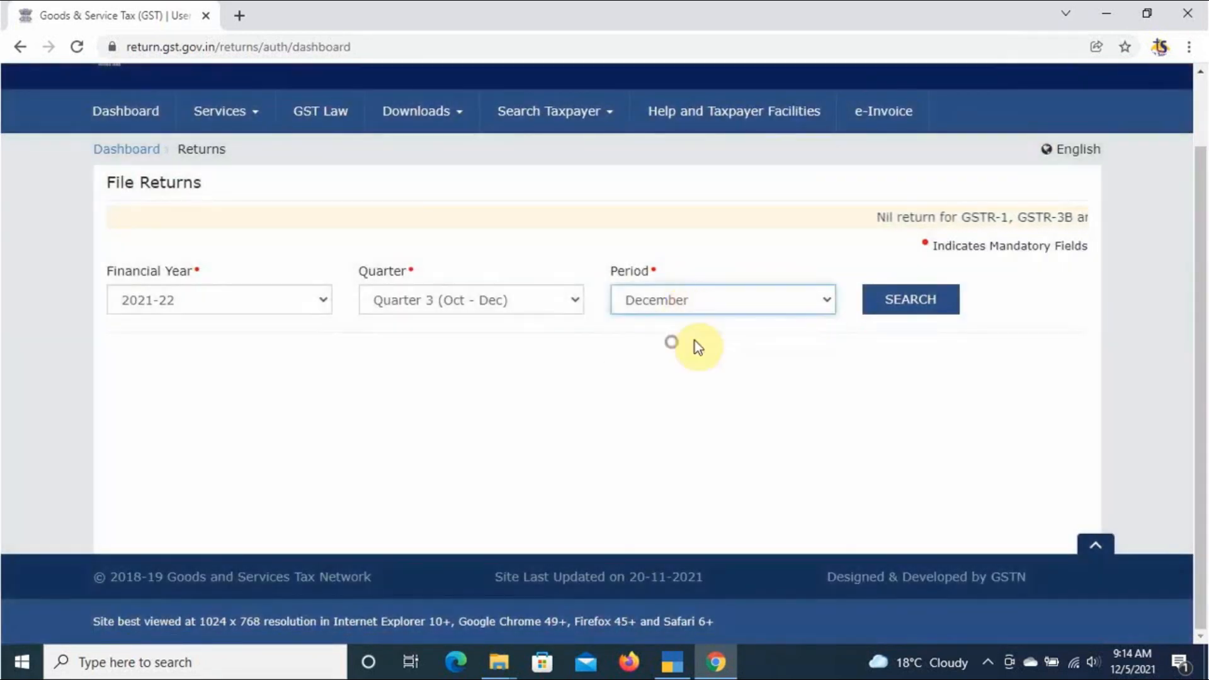
pyautogui.click(914, 305)
pyautogui.scroll(-4, 378, 439)
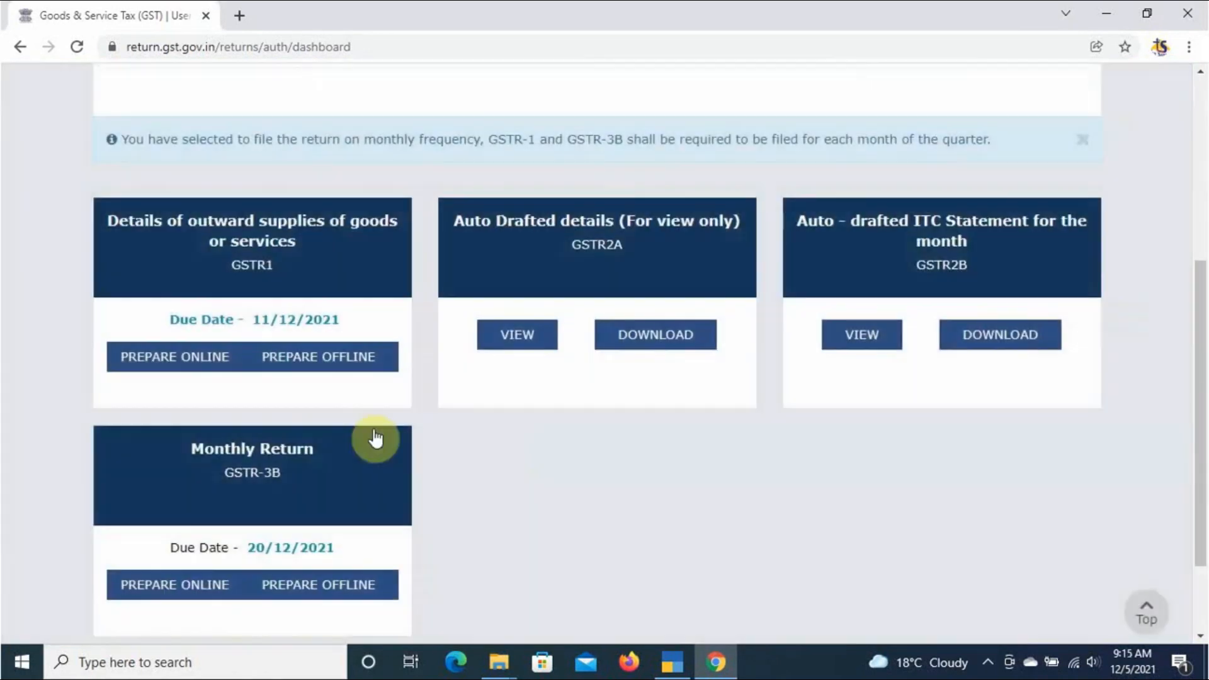
pyautogui.click(176, 370)
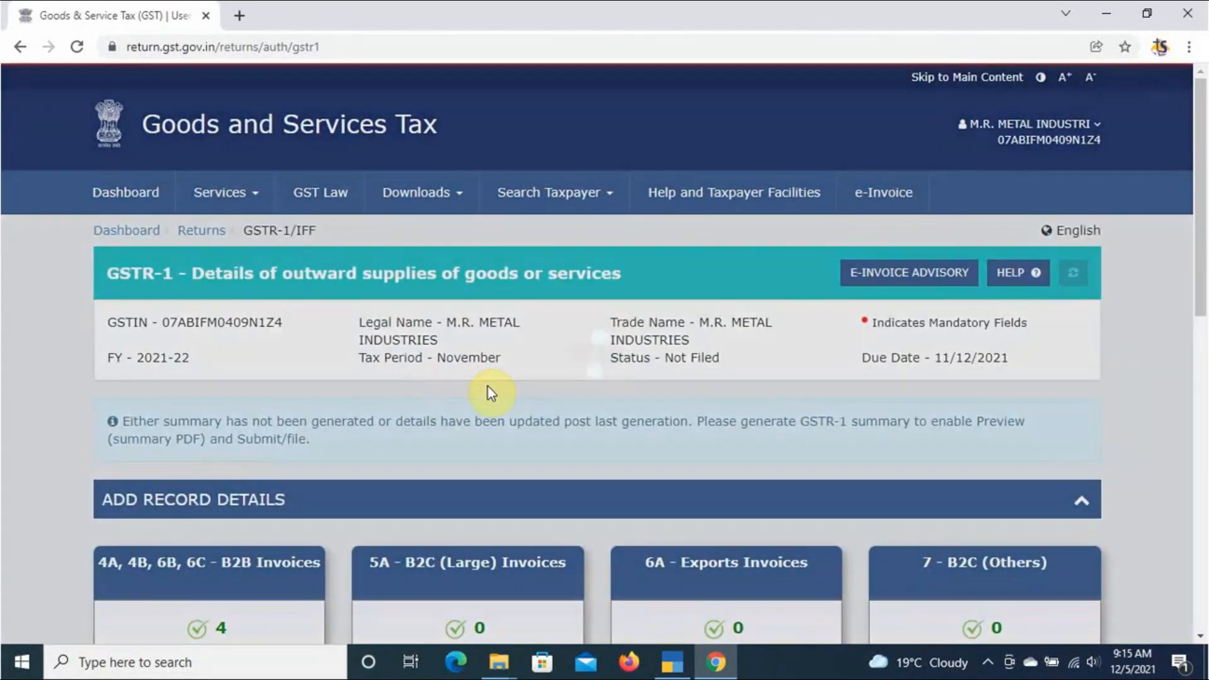
# - Examine the uploaded record counts under Add Record Details, including B2B invoices, HSN-wise summary and documents issued
pyautogui.scroll(-4, 351, 364)
pyautogui.scroll(1, 359, 405)
pyautogui.scroll(-2, 364, 424)
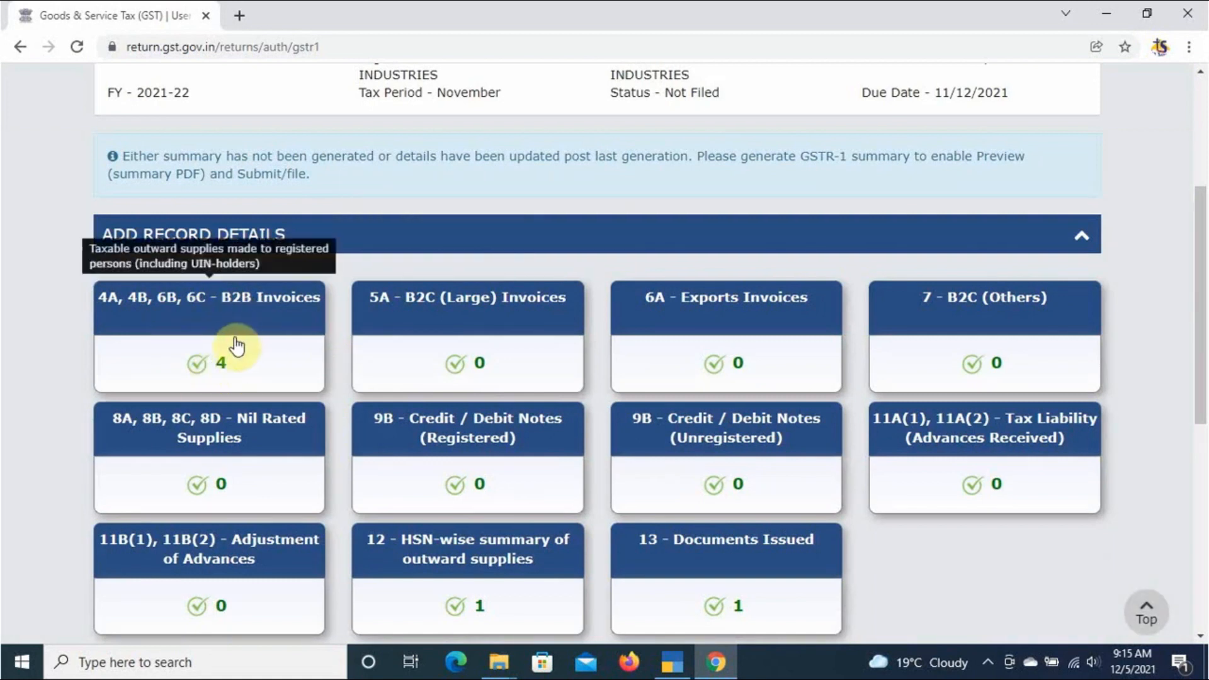
pyautogui.scroll(-3, 242, 345)
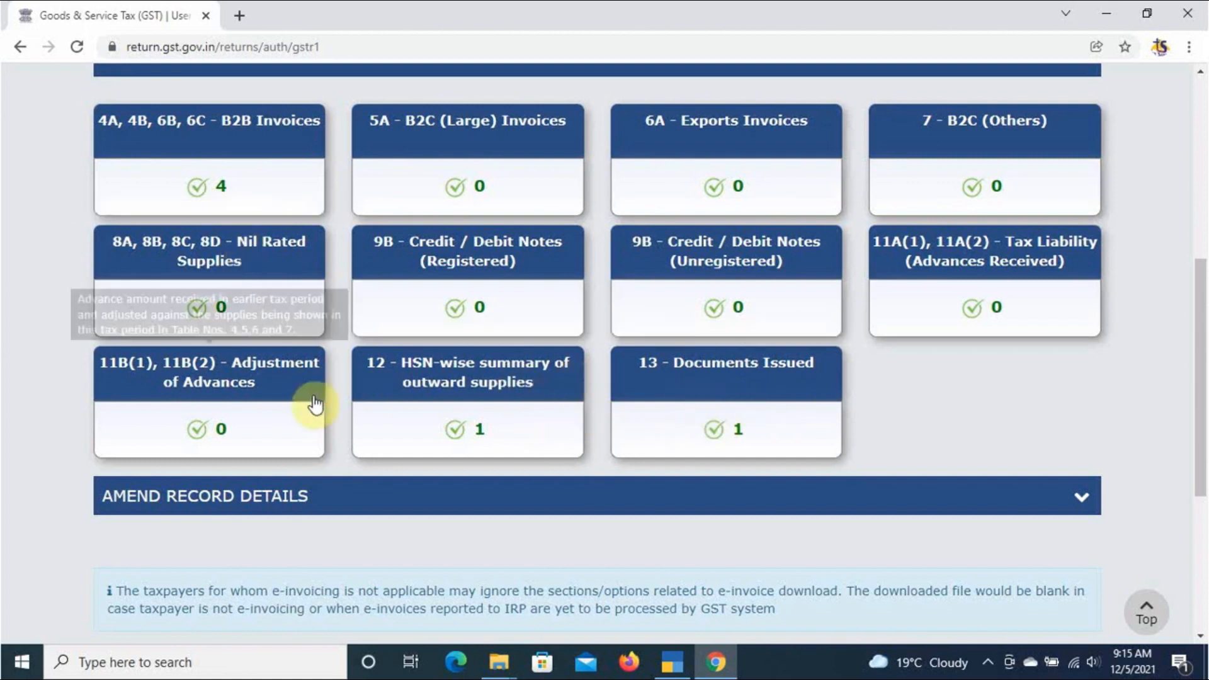
pyautogui.scroll(3, 312, 403)
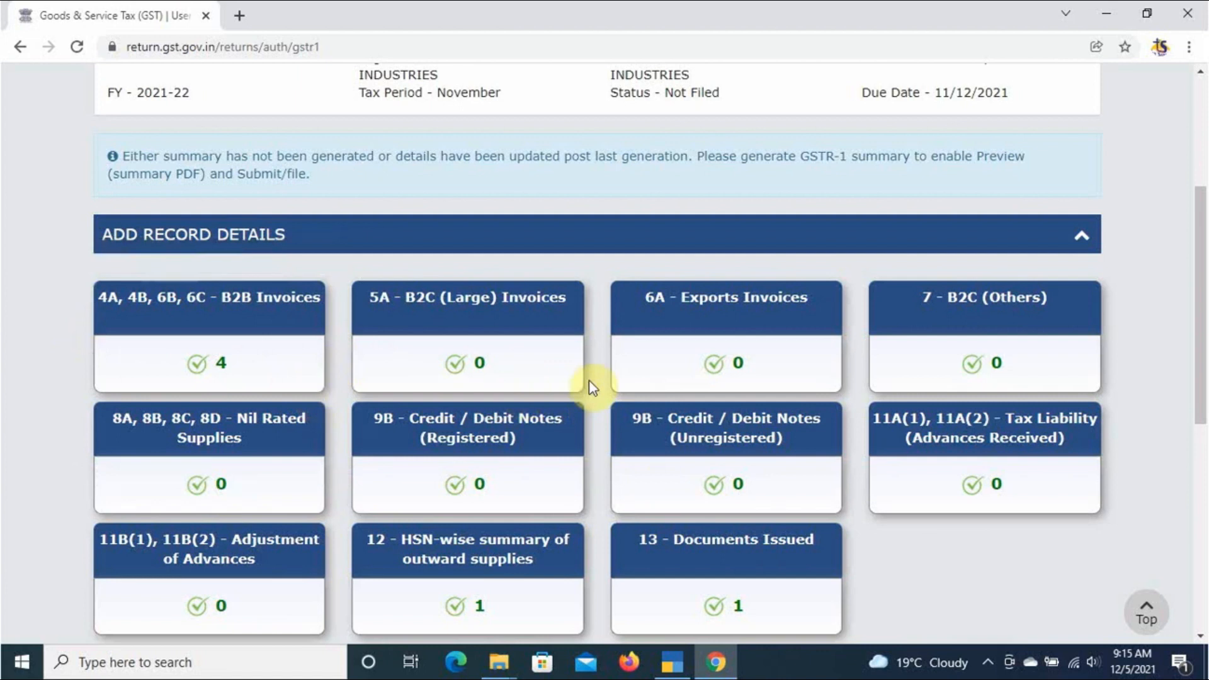
pyautogui.scroll(-3, 588, 380)
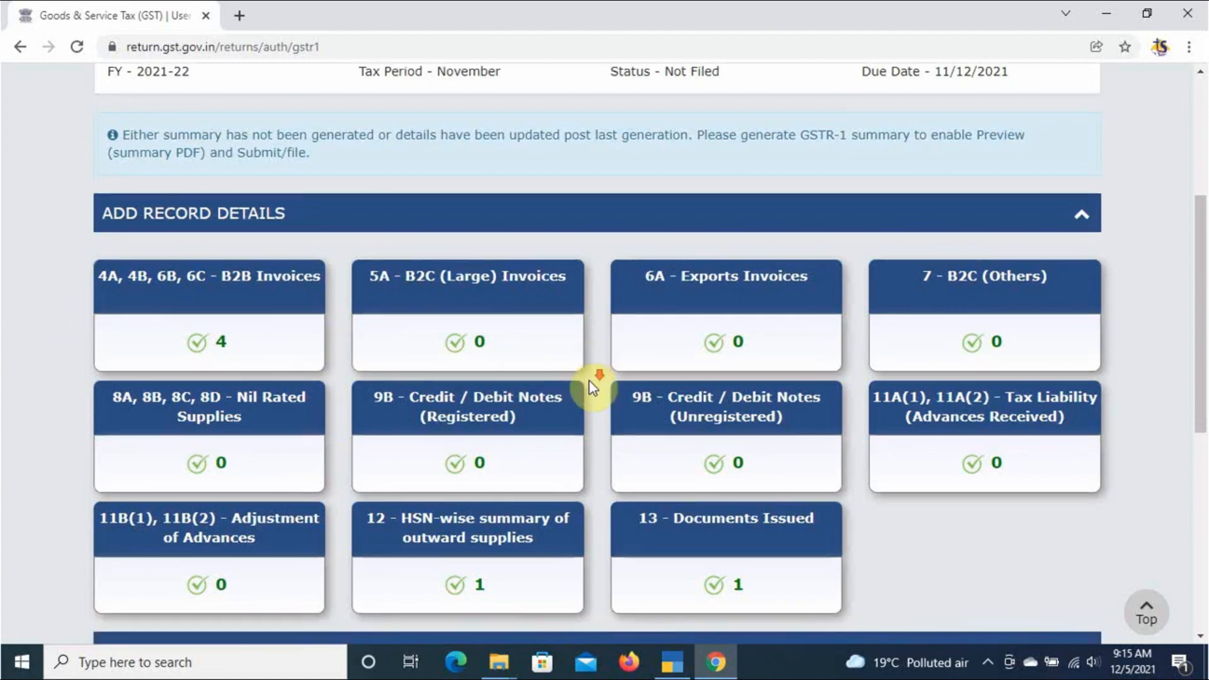
pyautogui.scroll(2, 234, 307)
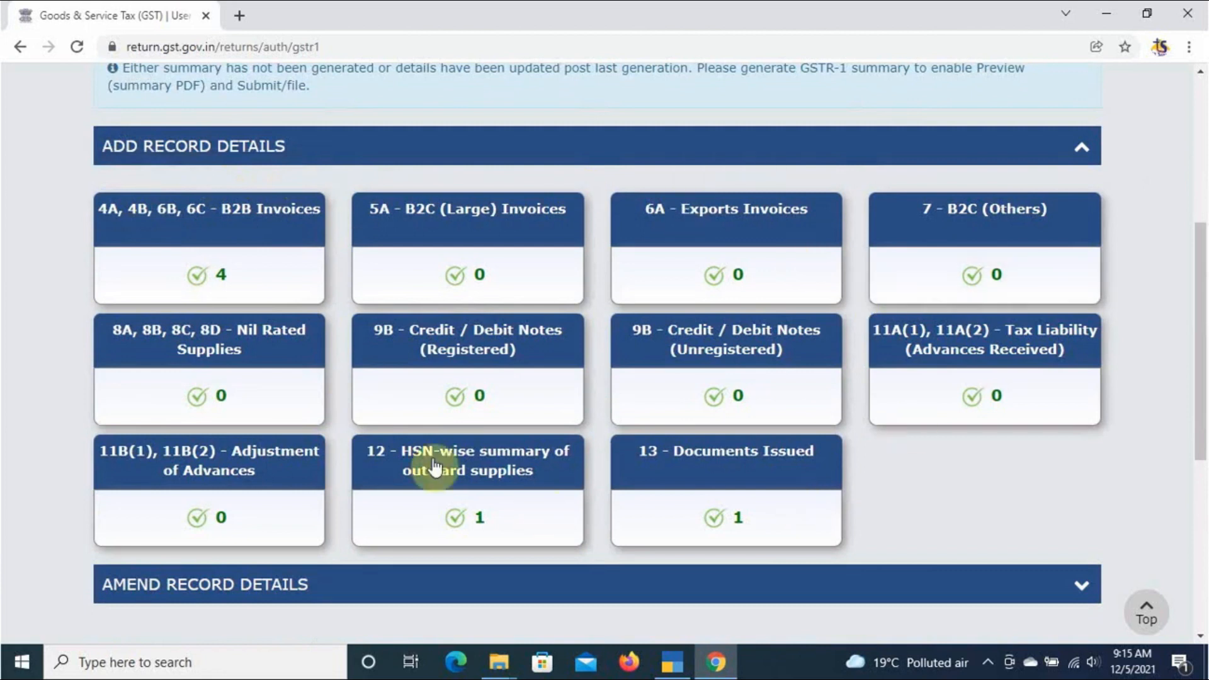
pyautogui.scroll(-3, 353, 378)
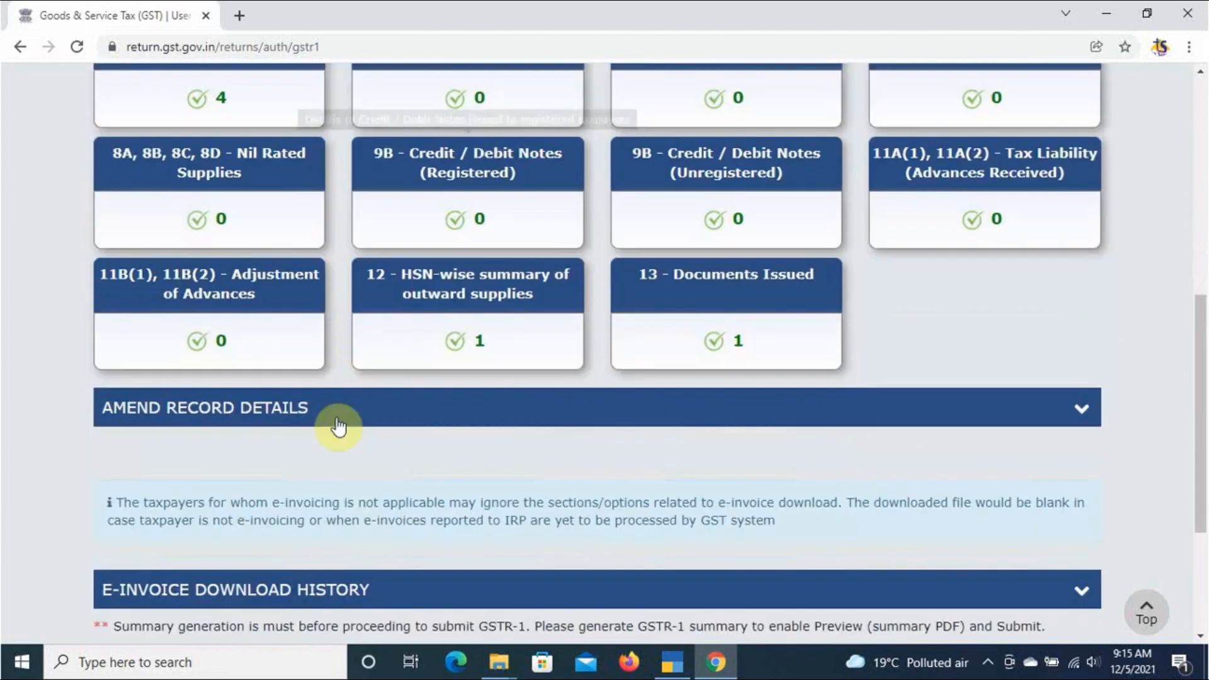
# - Expand Amend Record Details to review the amendment tables, and check the E-Invoice Download History
pyautogui.click(1088, 416)
pyautogui.scroll(-4, 958, 451)
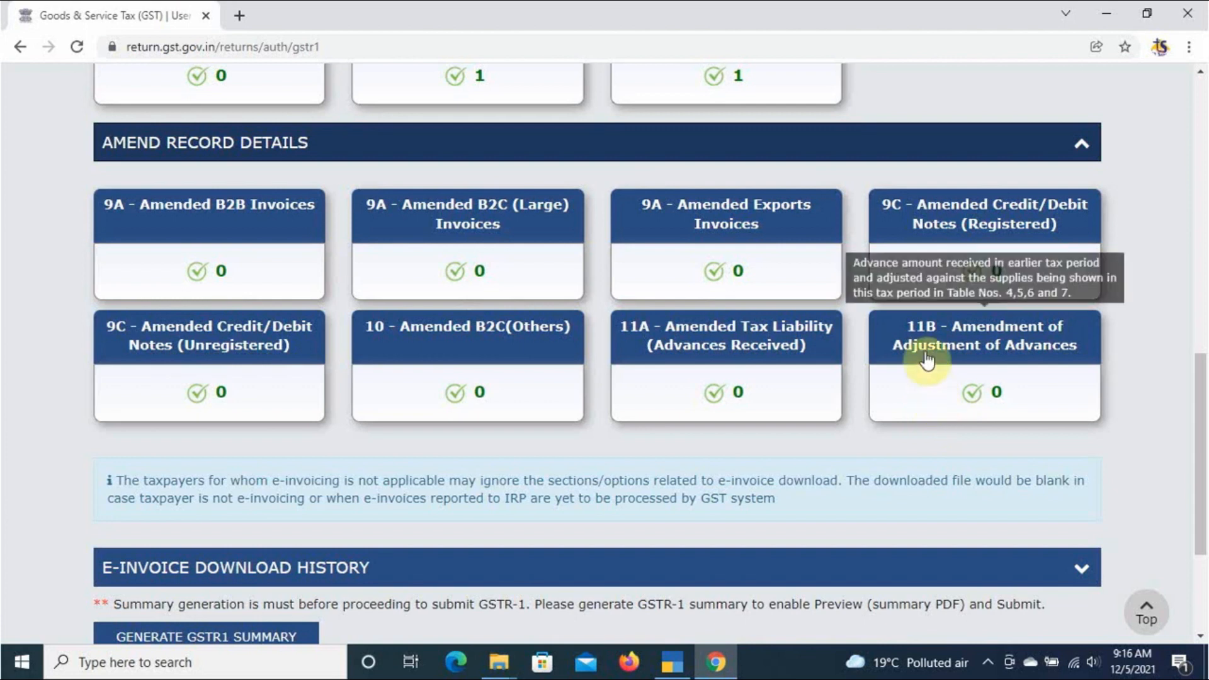
pyautogui.scroll(-3, 876, 423)
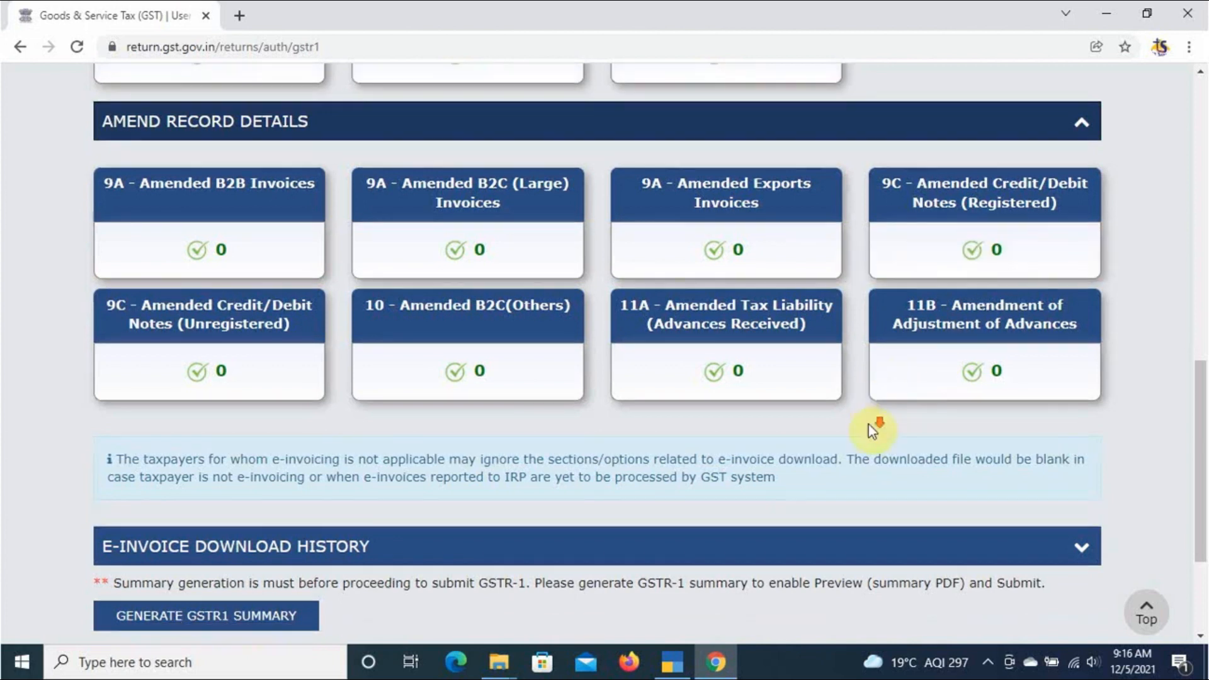
pyautogui.click(991, 385)
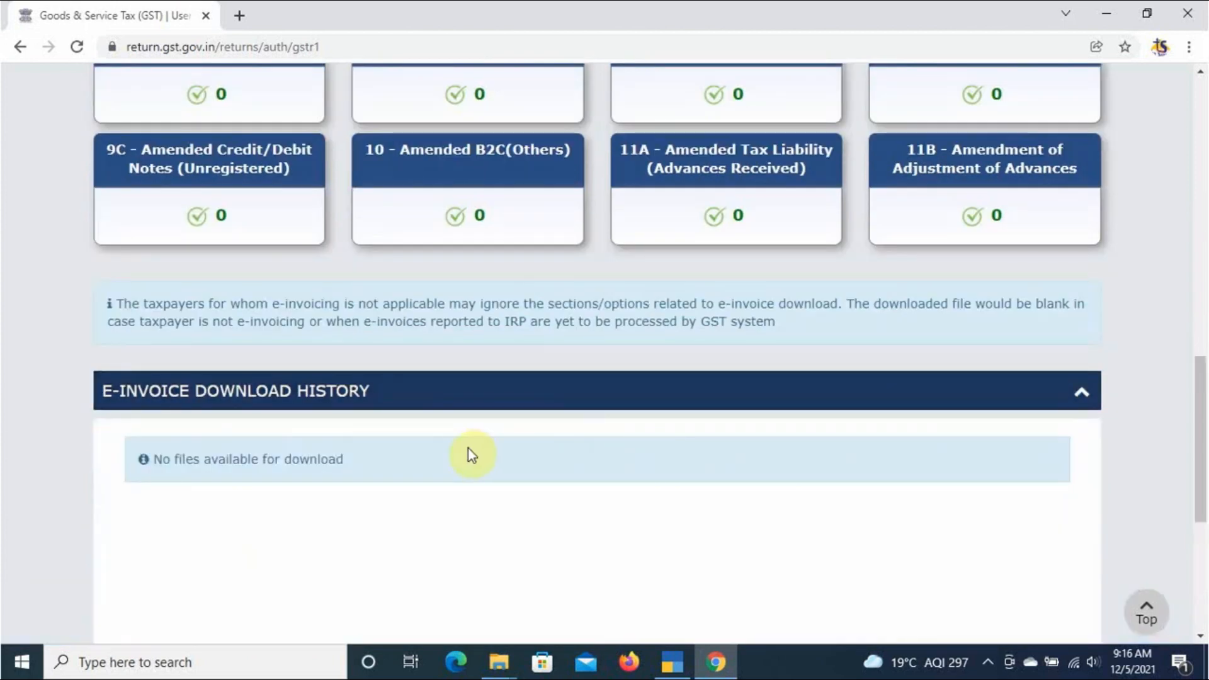
pyautogui.click(1053, 396)
# - Recheck the record details and generate the GSTR-1 summary for November
pyautogui.scroll(9, 847, 422)
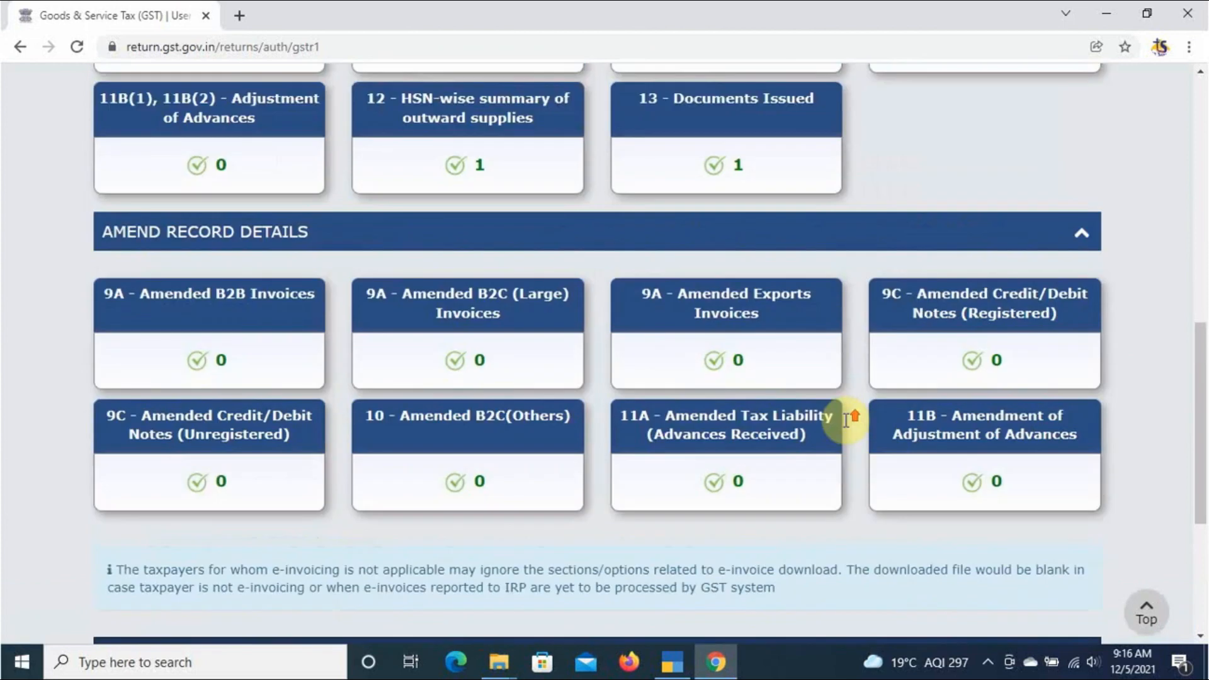
pyautogui.scroll(4, 847, 421)
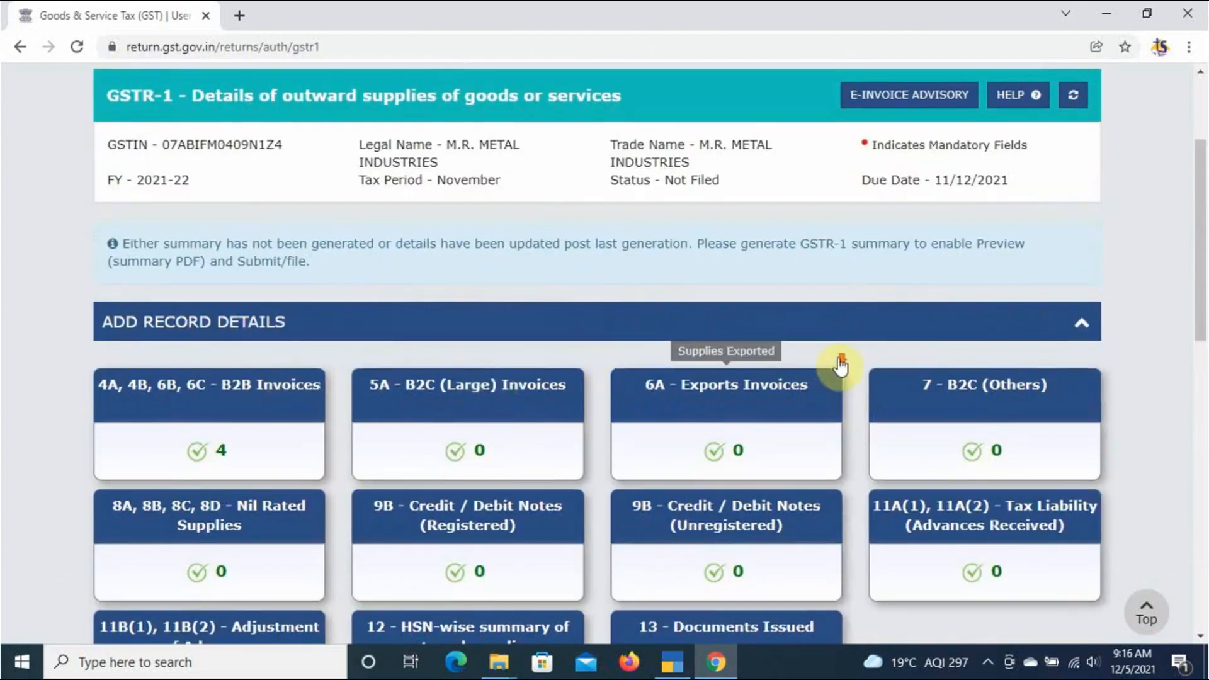
pyautogui.scroll(-3, 840, 364)
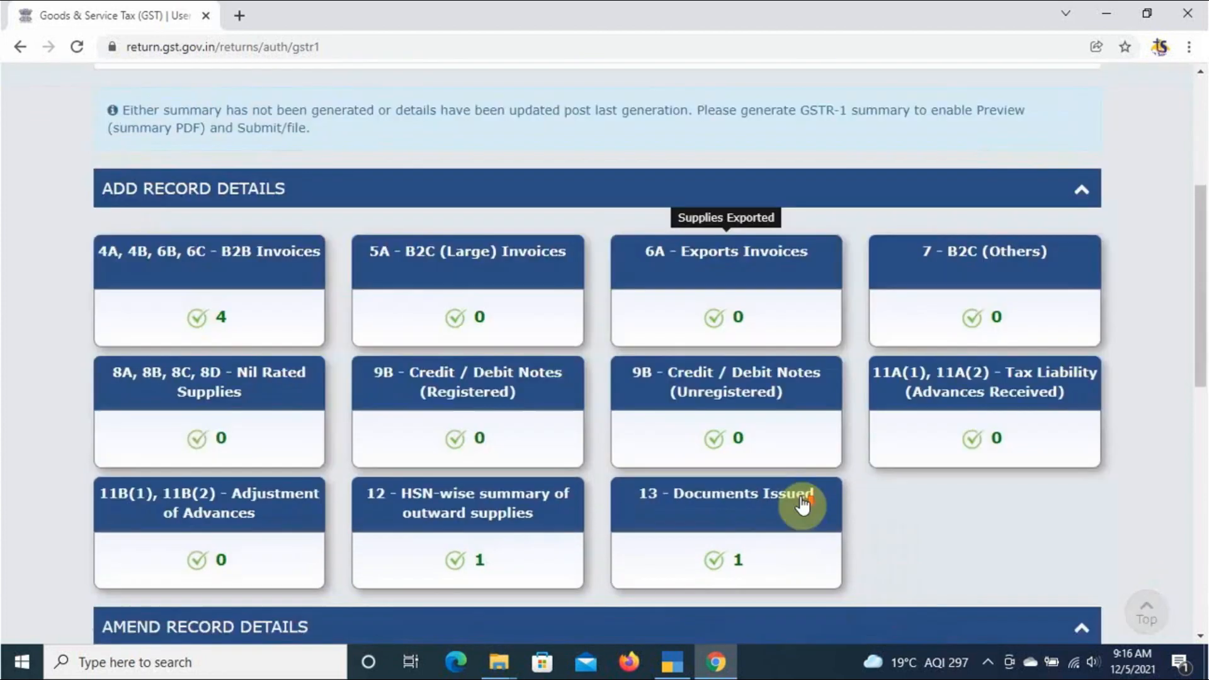
pyautogui.scroll(-10, 795, 510)
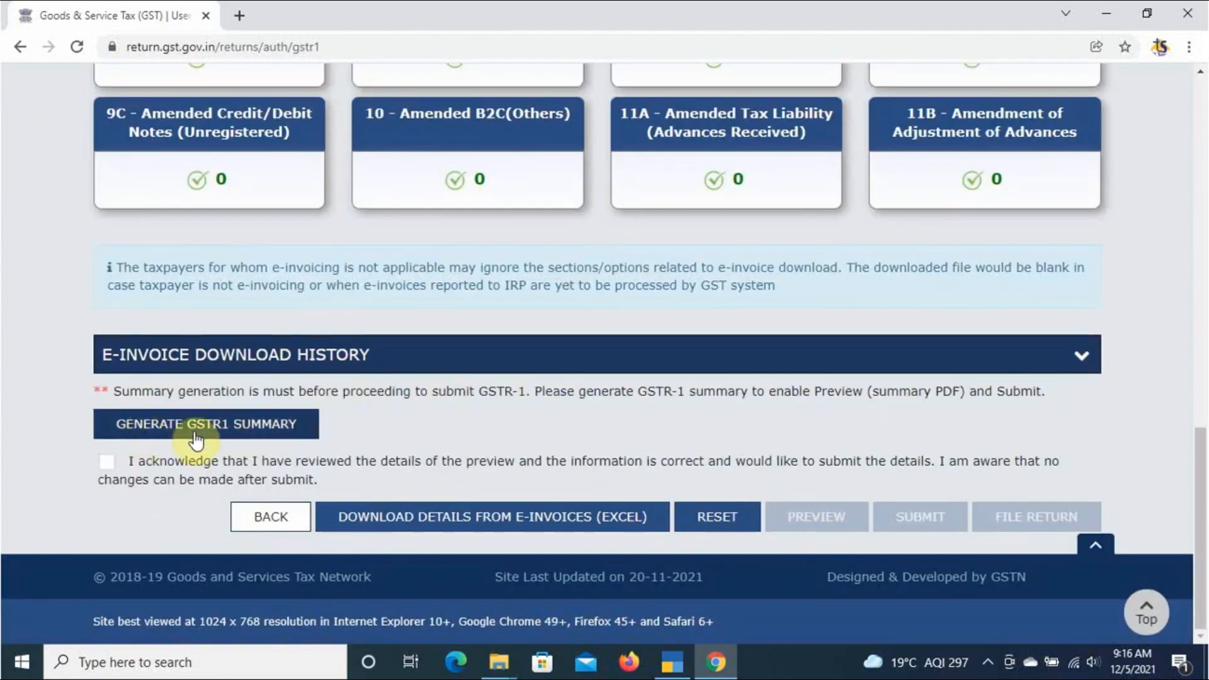
pyautogui.click(238, 433)
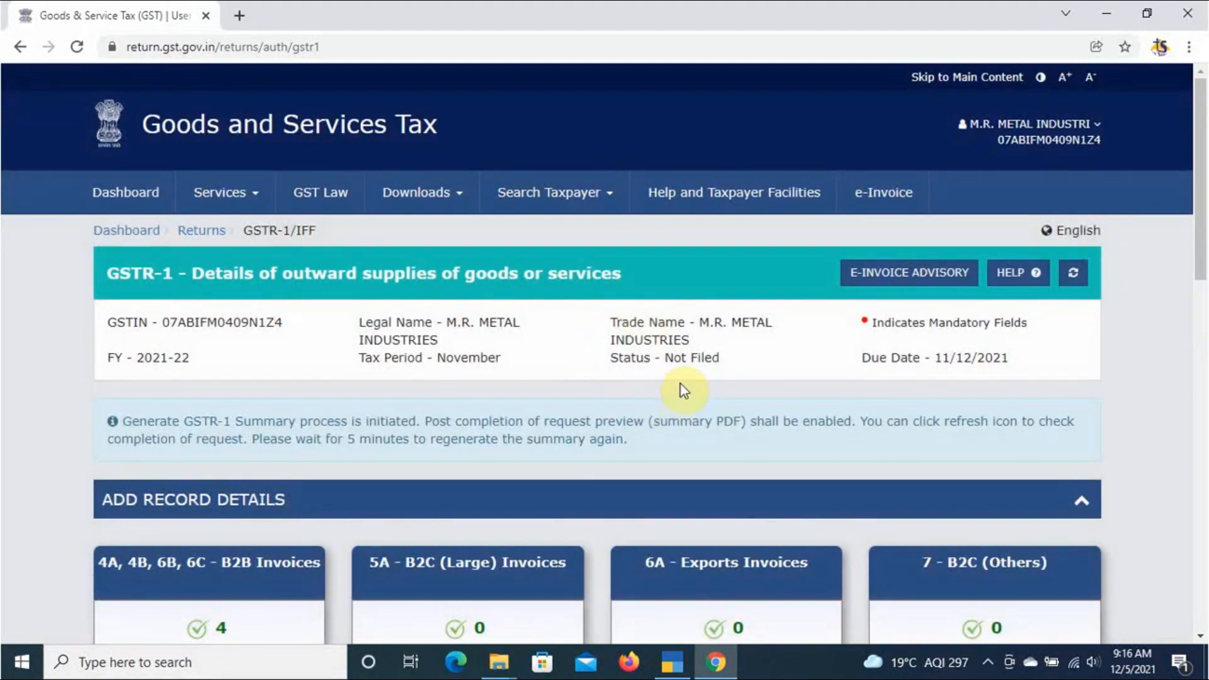
# - Check the summary request notice and the preview option, and refresh the GSTR-1 page to update the summary generation status
pyautogui.scroll(-5, 699, 431)
pyautogui.scroll(4, 703, 438)
pyautogui.scroll(-10, 703, 439)
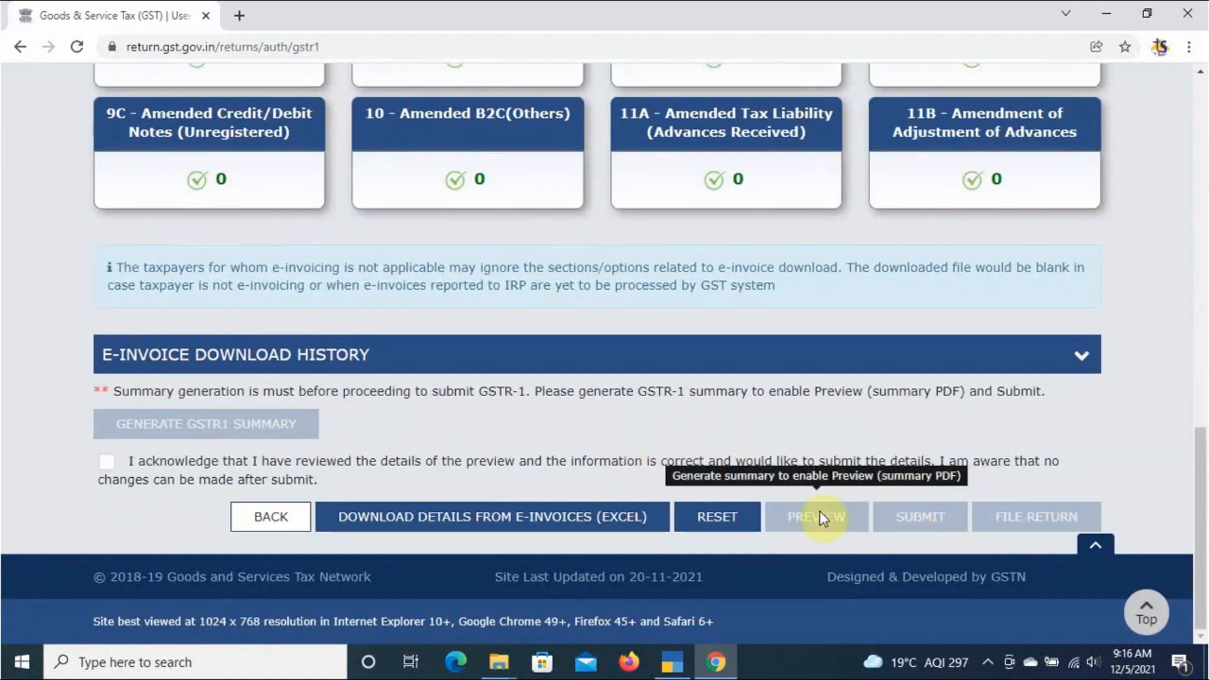
pyautogui.scroll(15, 737, 428)
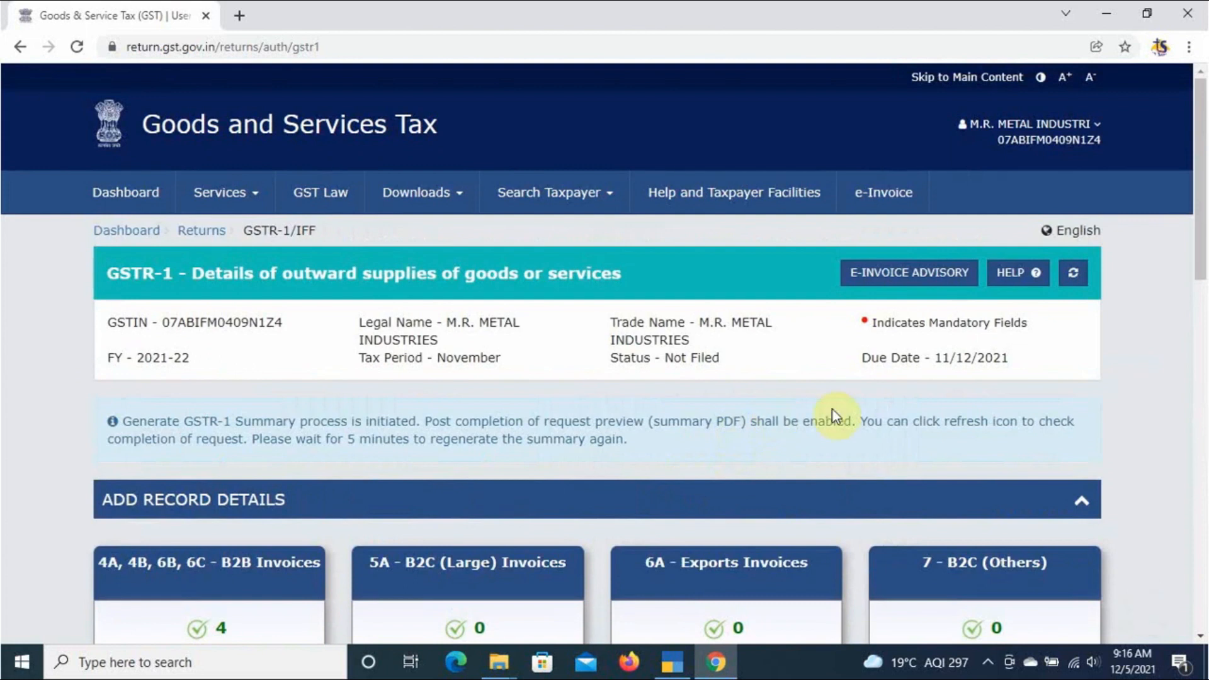
pyautogui.scroll(-4, 712, 486)
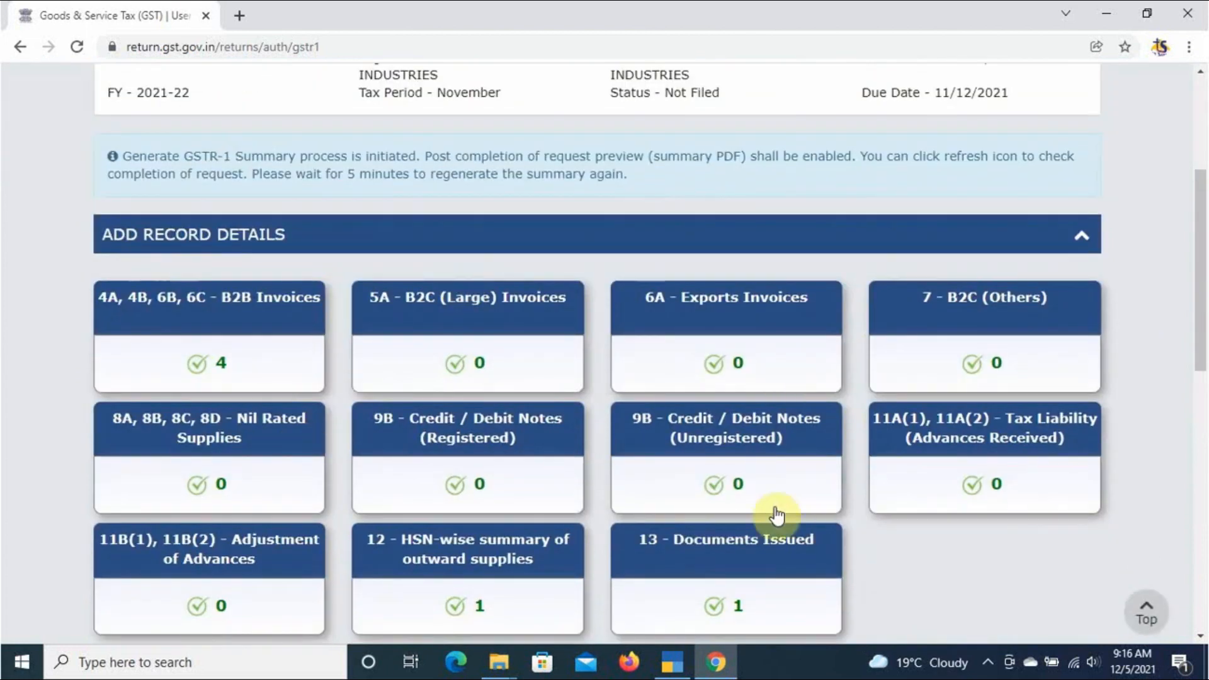
pyautogui.scroll(-11, 510, 418)
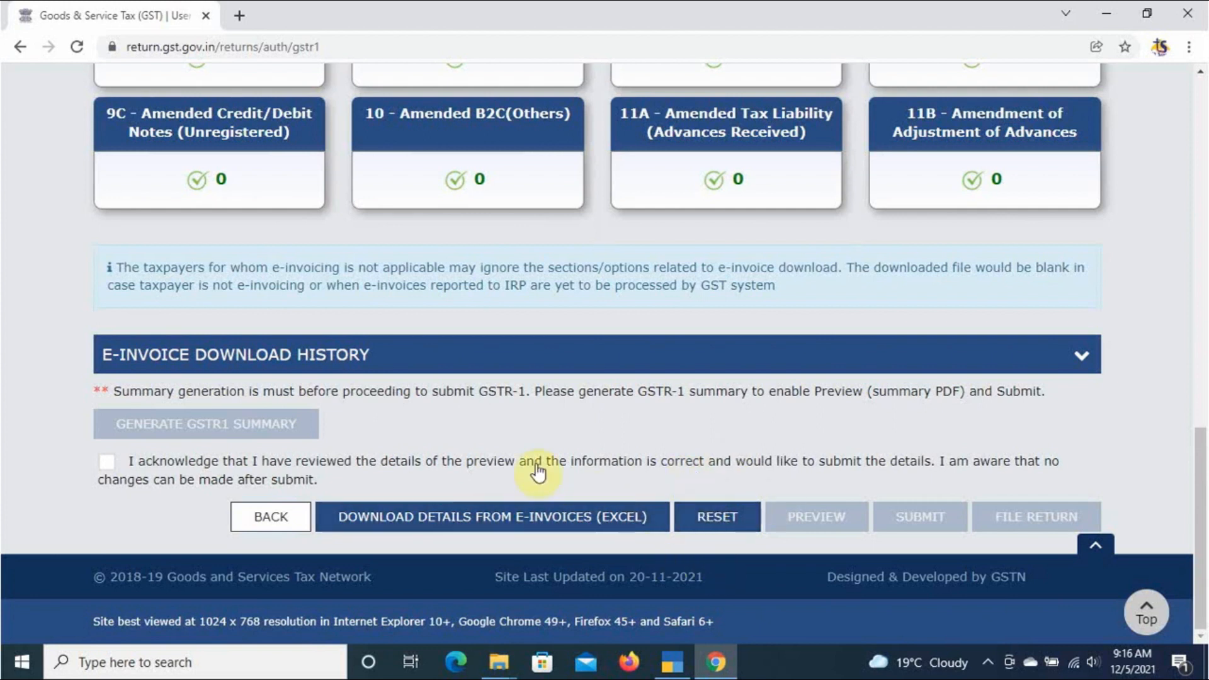
pyautogui.scroll(4, 539, 472)
pyautogui.scroll(4, 198, 424)
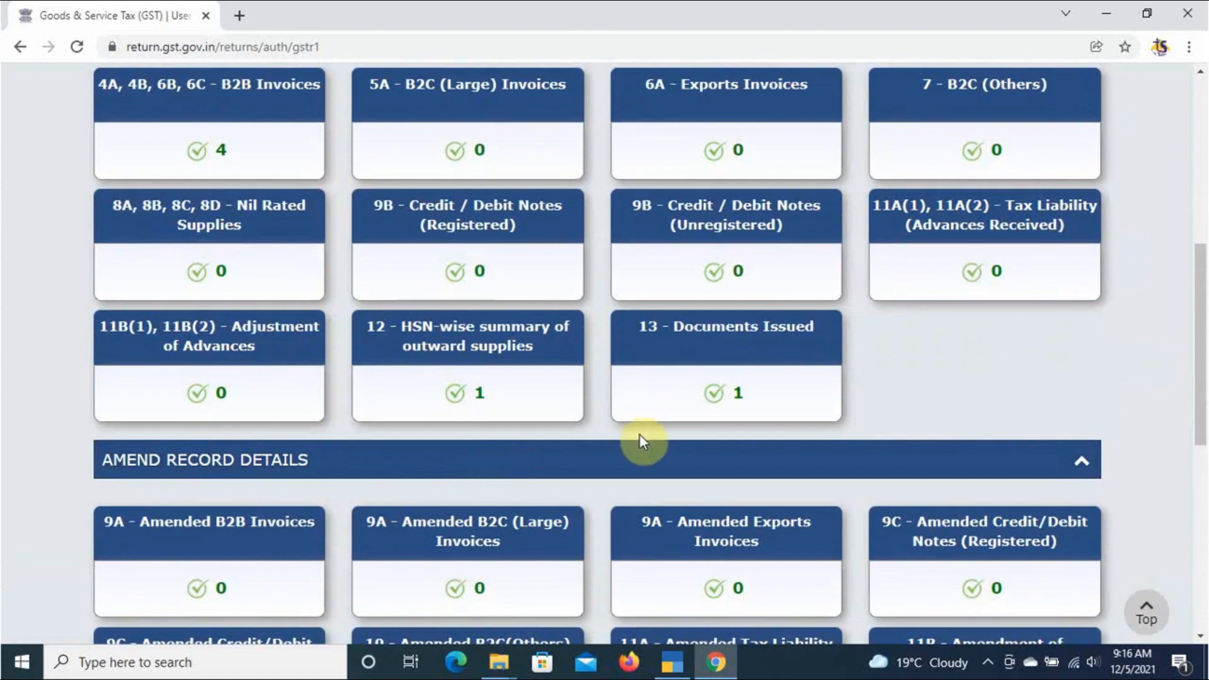
pyautogui.scroll(6, 640, 441)
pyautogui.click(1073, 273)
# - Check the refreshed GSTR-1 page for the summary notice and the availability of the preview and submit options
pyautogui.scroll(-5, 795, 385)
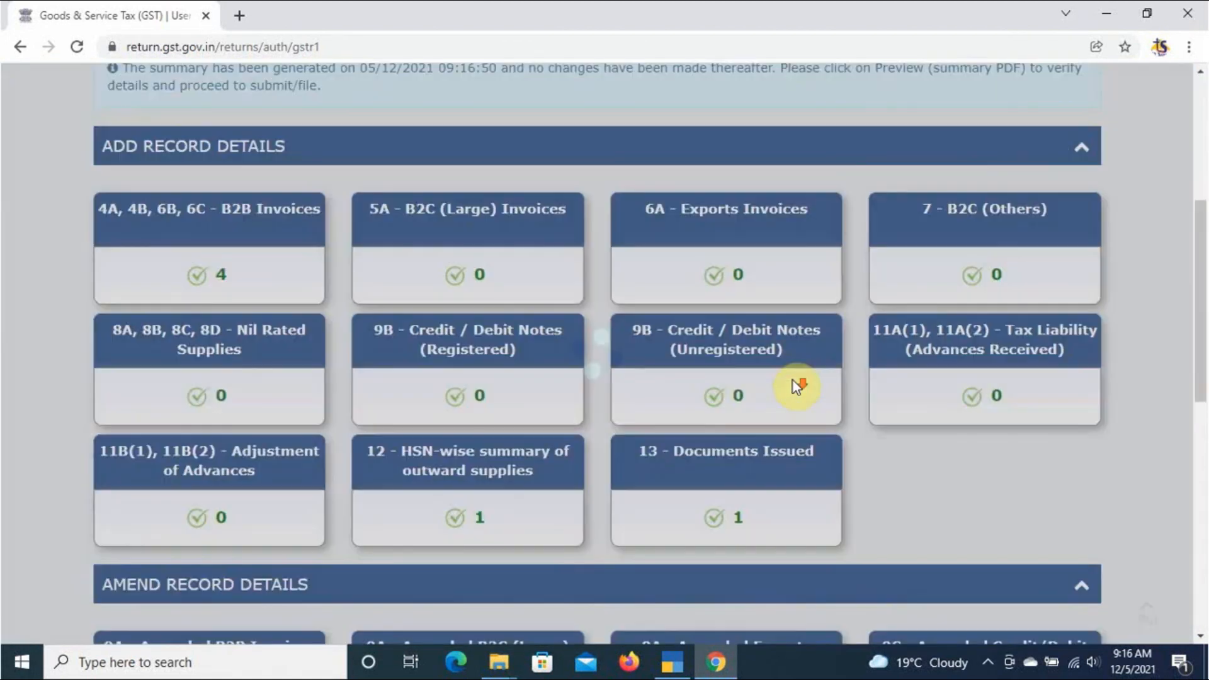
pyautogui.scroll(4, 872, 324)
pyautogui.scroll(-12, 856, 441)
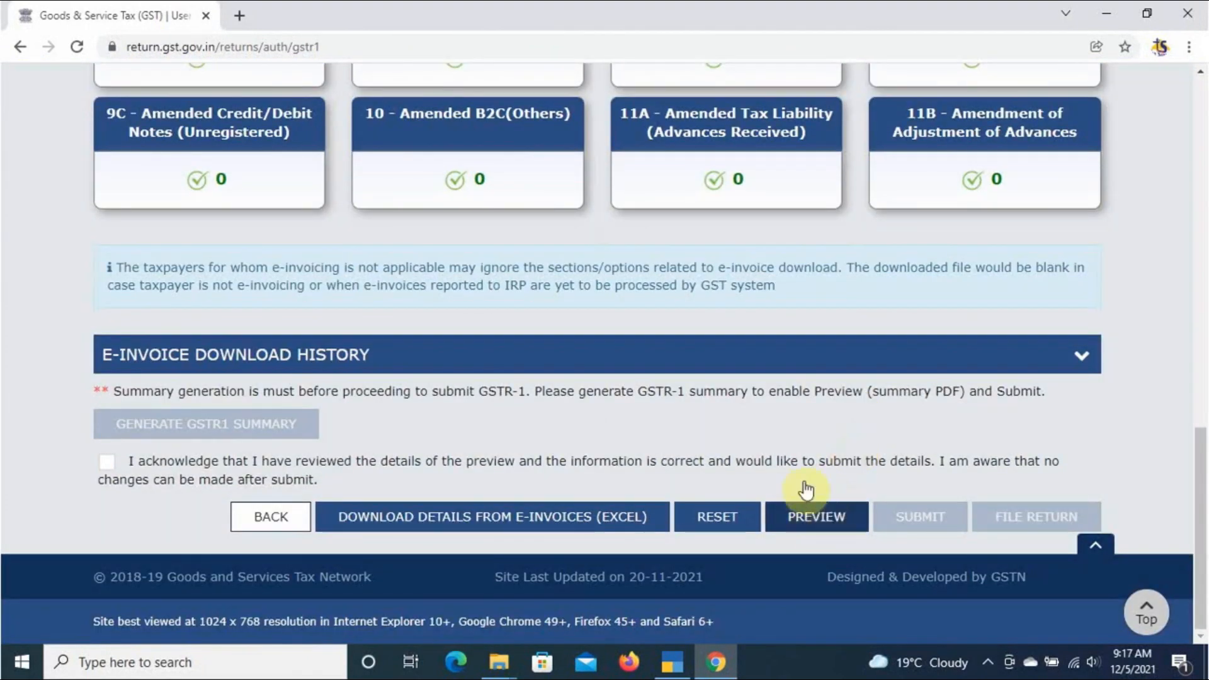
pyautogui.scroll(10, 595, 404)
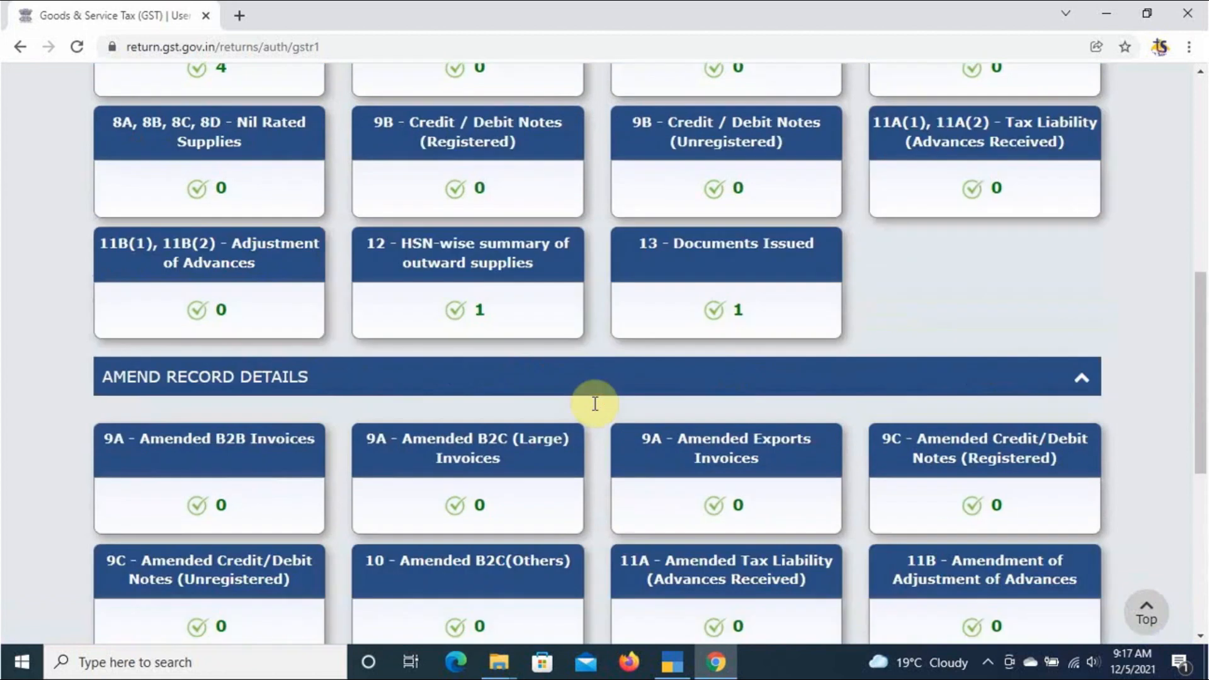
pyautogui.scroll(-10, 595, 404)
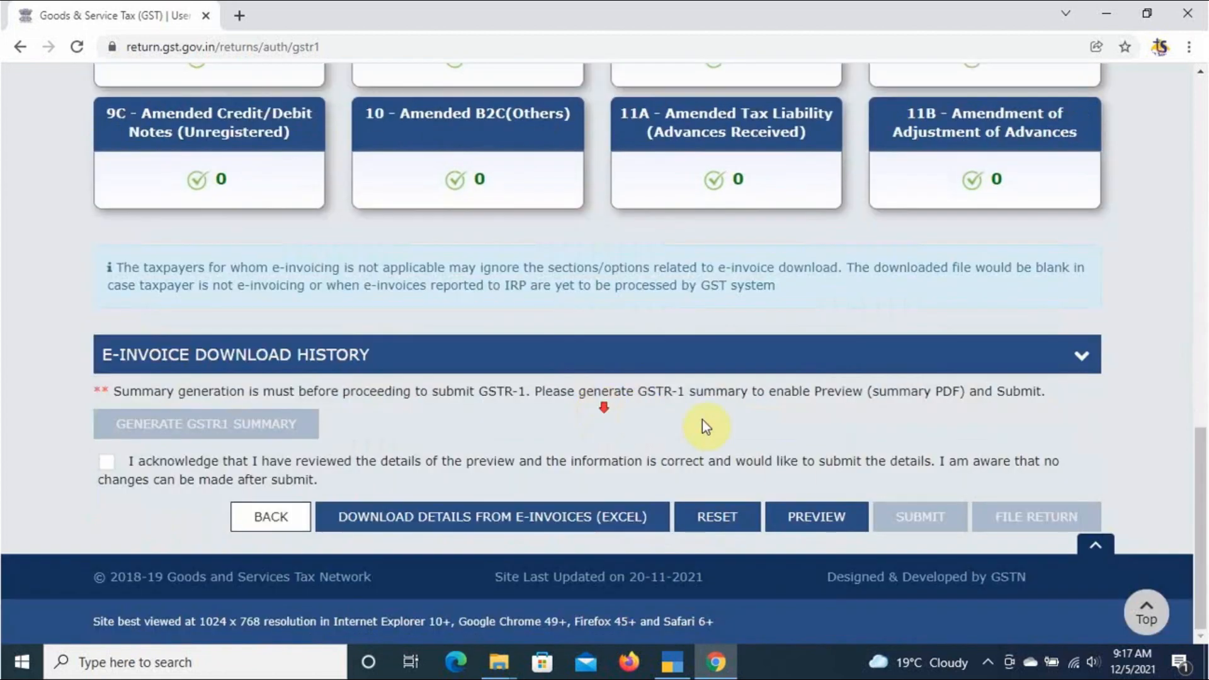
# - Download the draft GSTR-1 preview PDF and open it to check the B2B invoice totals and the credit/debit note tables
pyautogui.click(812, 512)
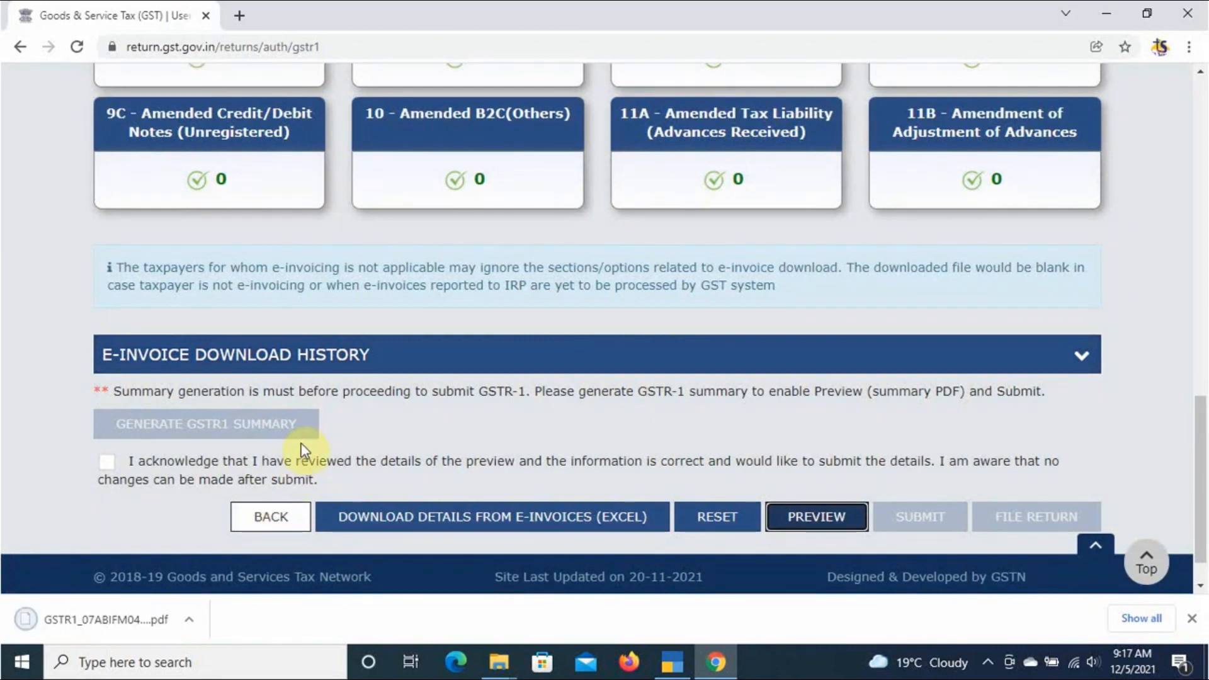
pyautogui.click(82, 626)
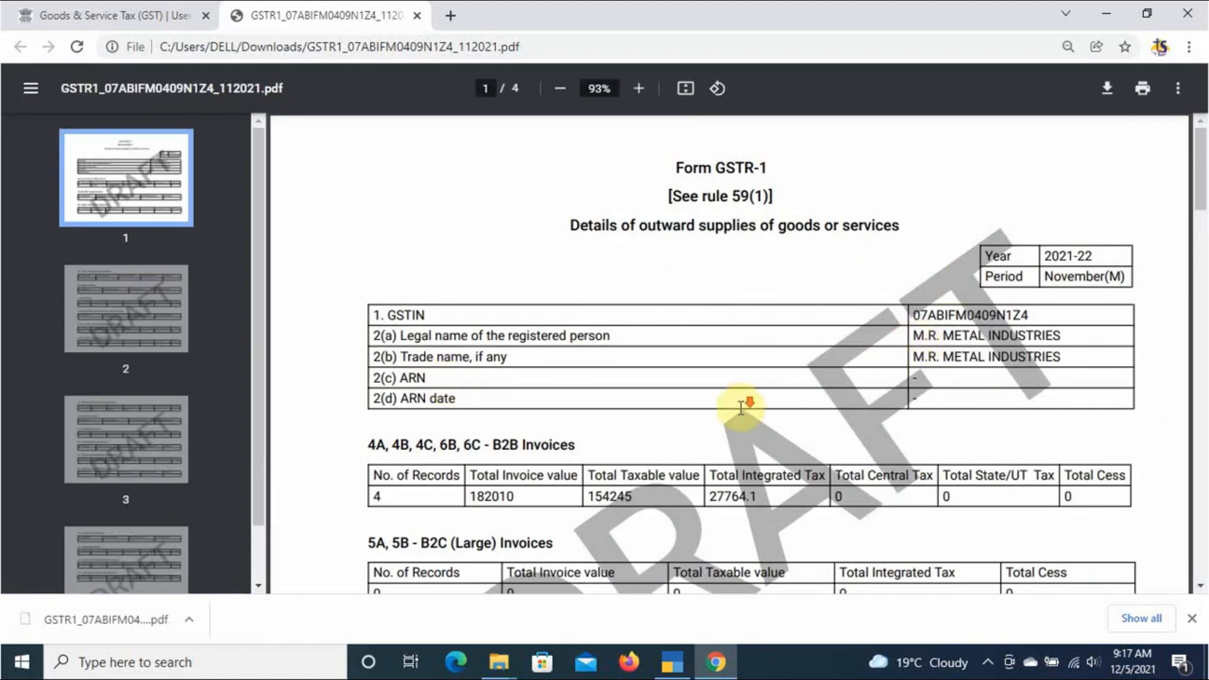
pyautogui.scroll(-4, 745, 400)
pyautogui.scroll(1, 536, 303)
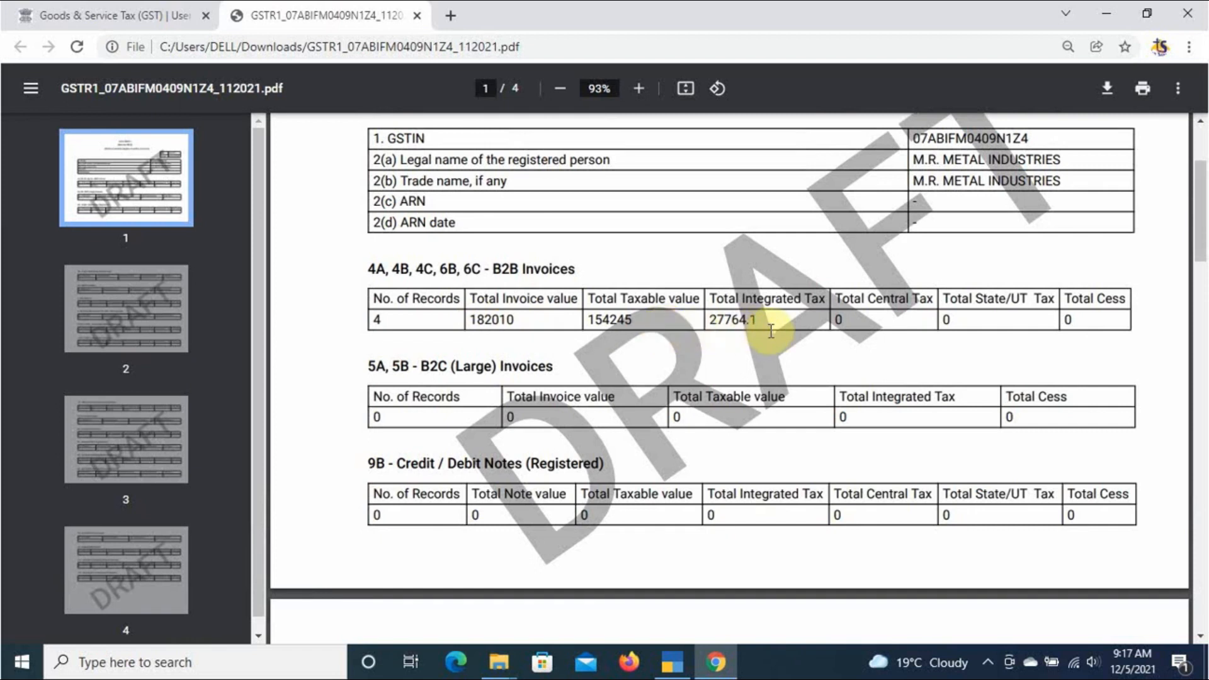
pyautogui.scroll(-4, 466, 320)
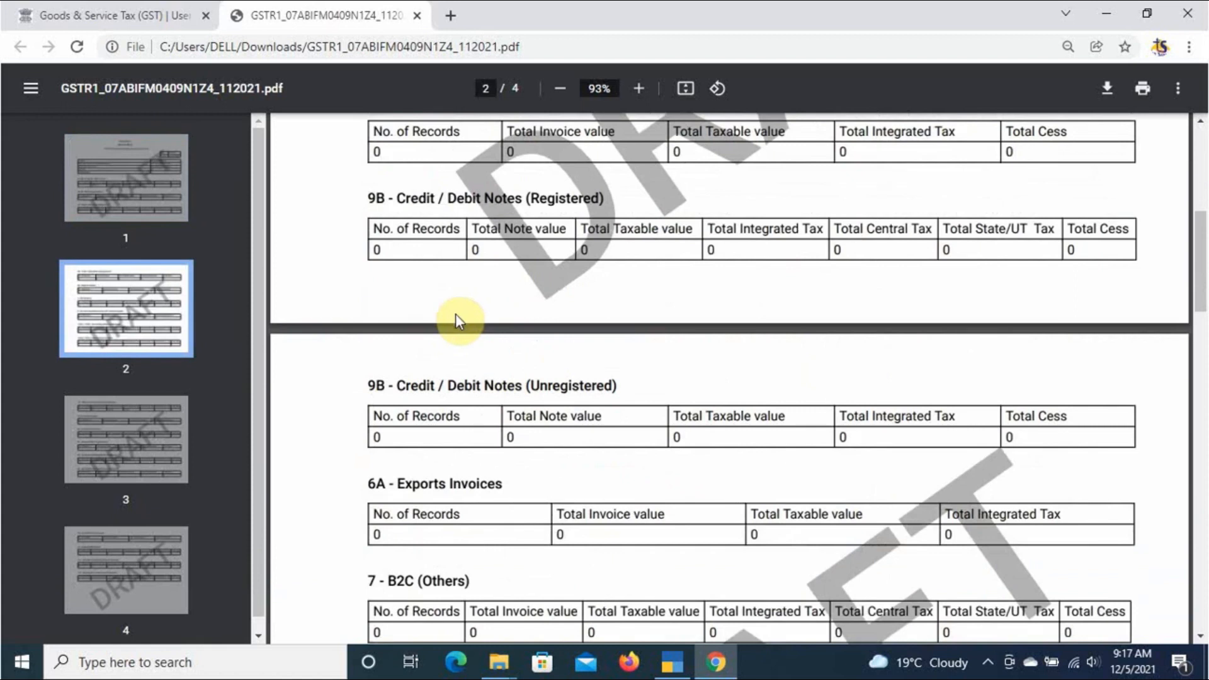
pyautogui.scroll(4, 458, 321)
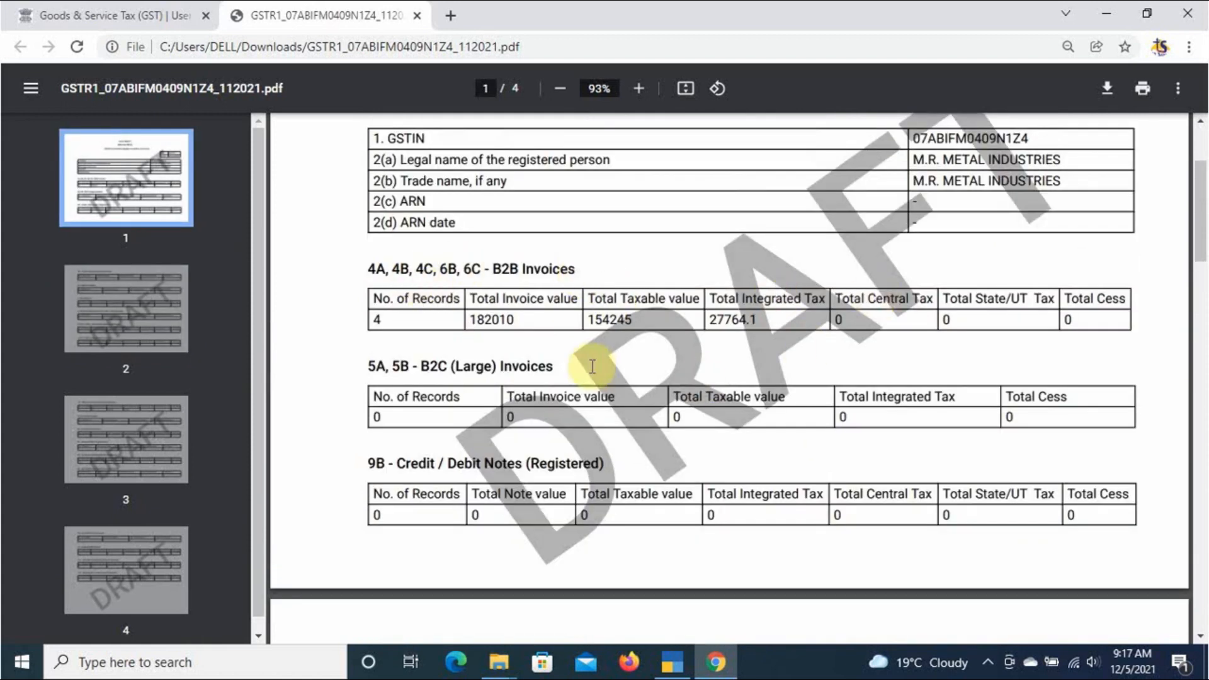
# - Examine the HSN-wise summary and Documents Issued tables in the draft GSTR-1 PDF
pyautogui.scroll(-13, 592, 367)
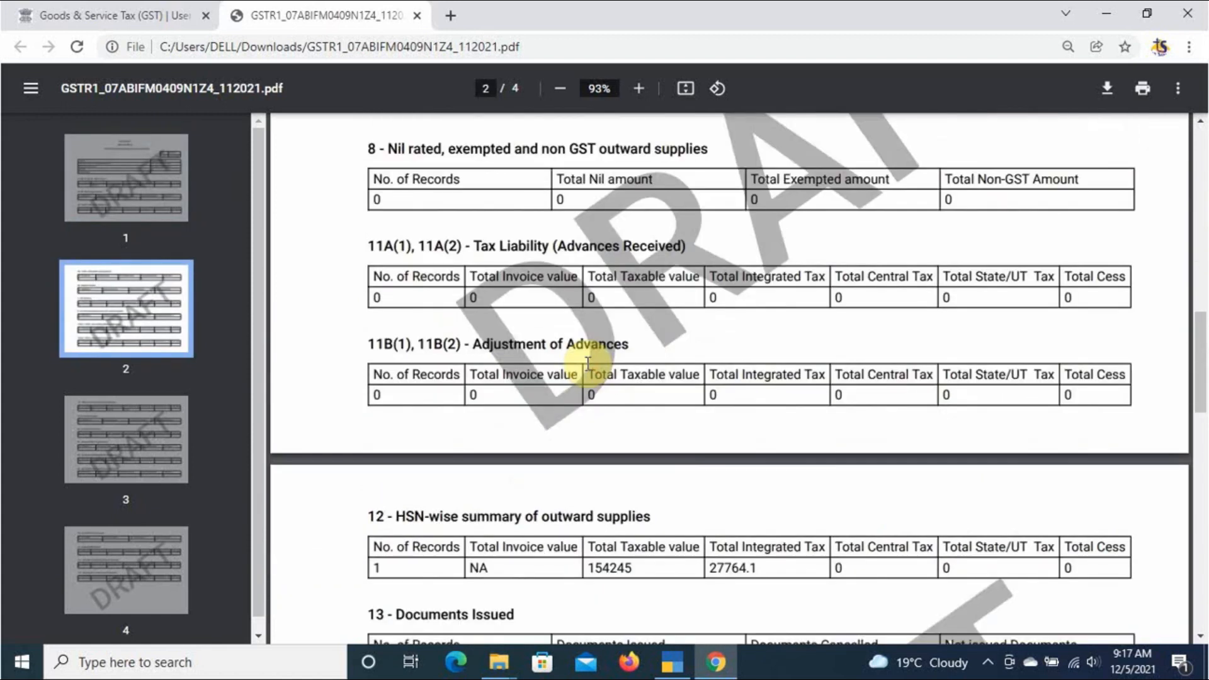
pyautogui.scroll(-3, 588, 363)
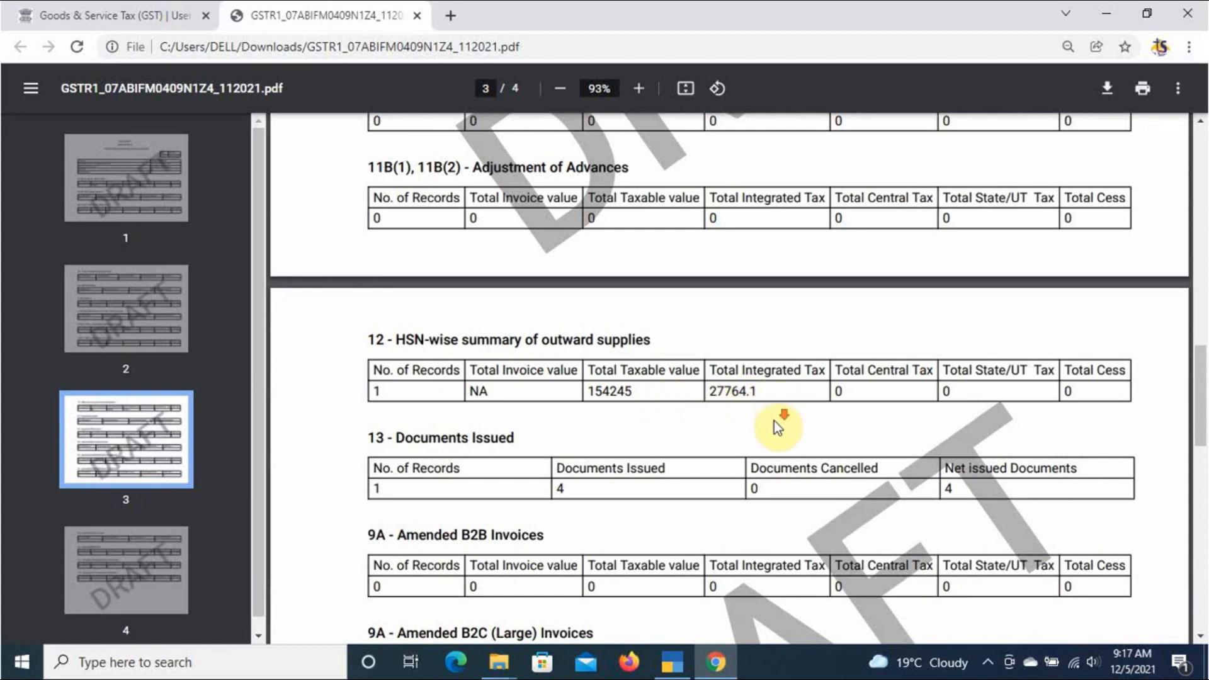
pyautogui.scroll(-6, 772, 418)
pyautogui.scroll(3, 604, 391)
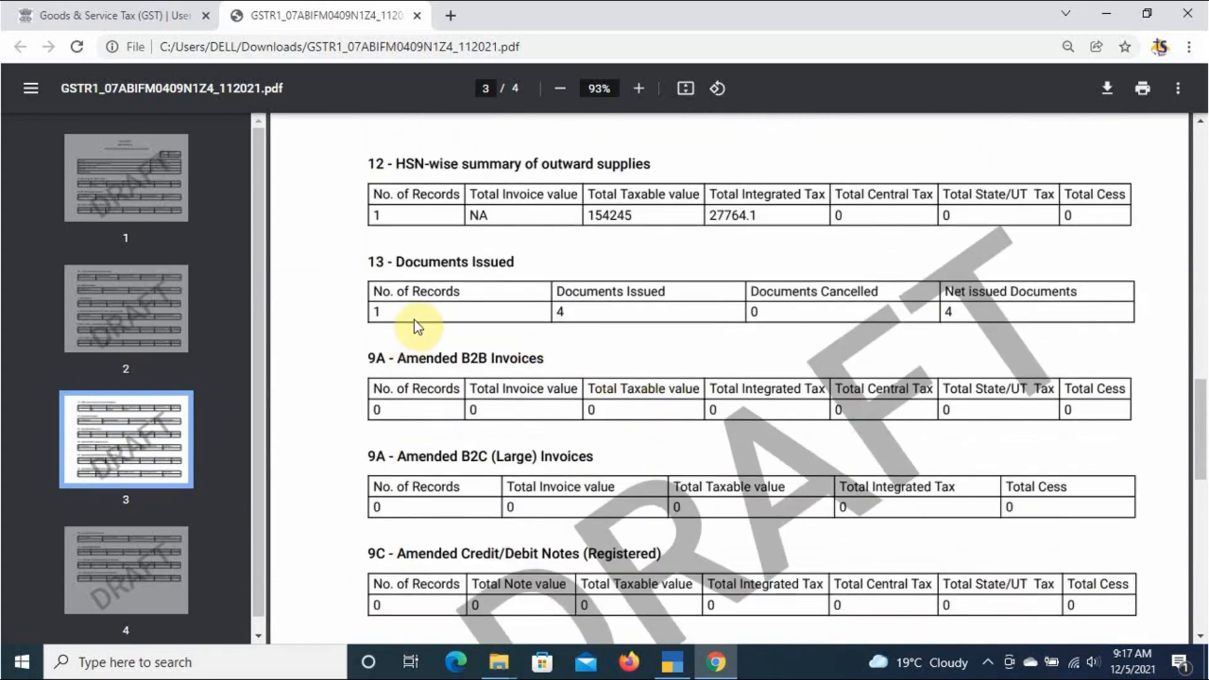
# - Switch to TallyPrime and open Document Summary - 13 of the GSTR-1 report to compare the issued documents
pyautogui.click(672, 662)
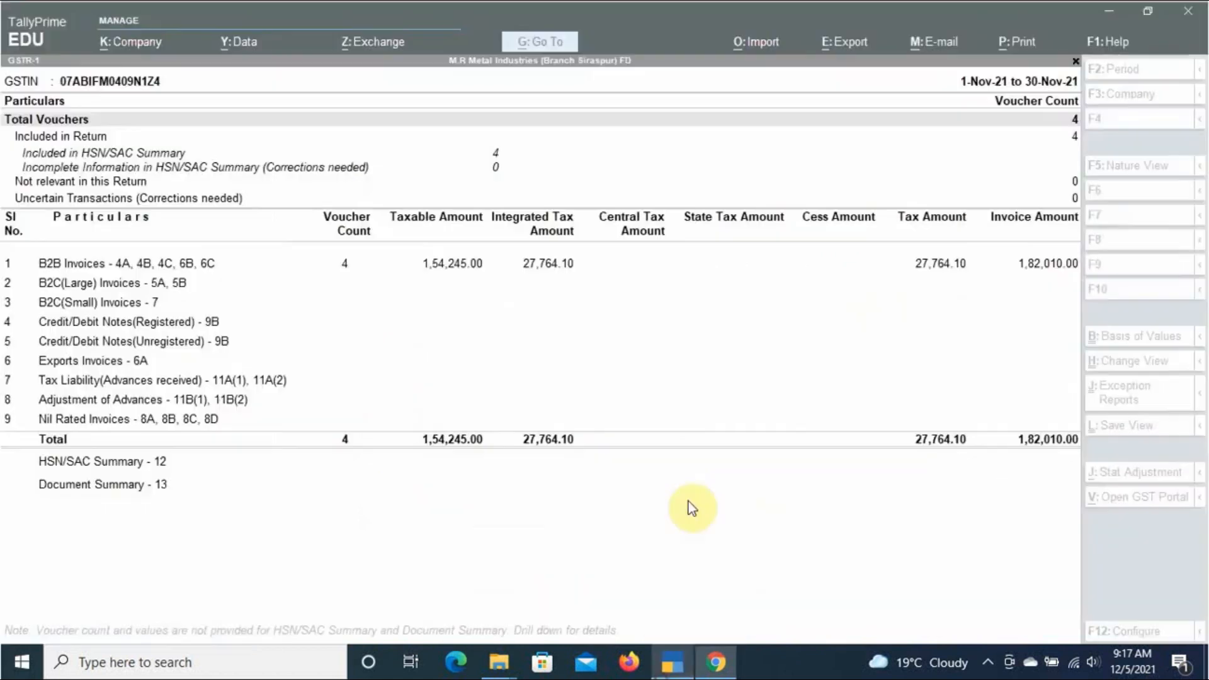
pyautogui.click(345, 266)
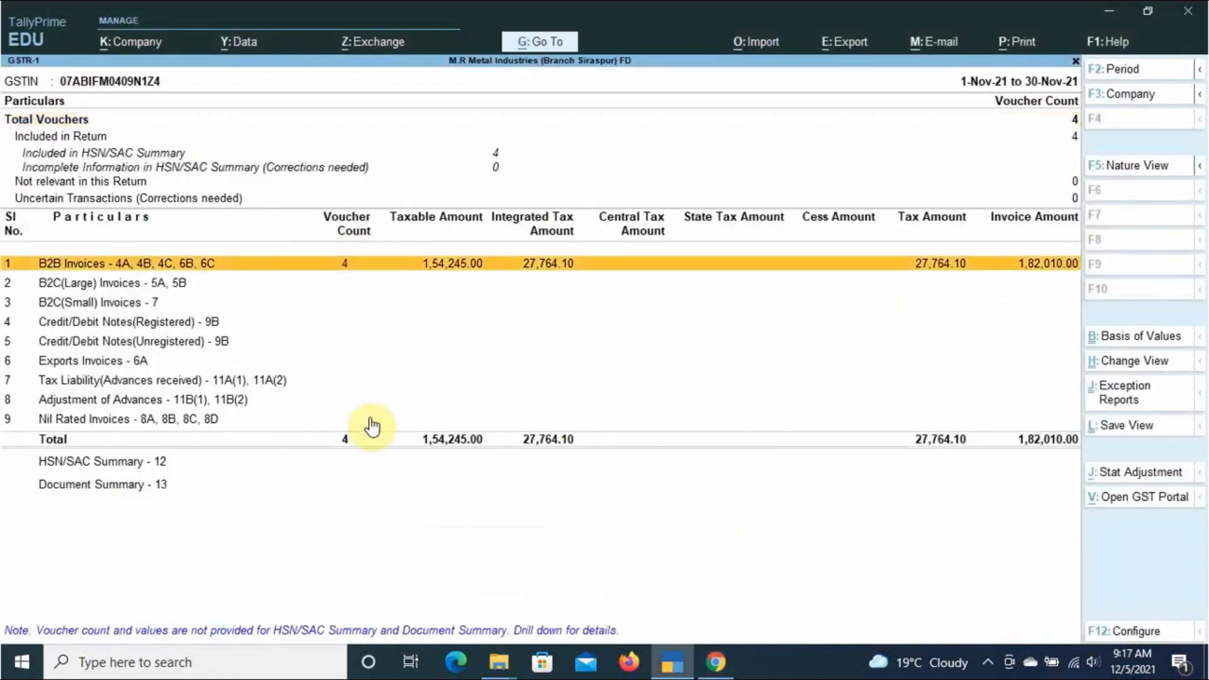
pyautogui.click(167, 494)
pyautogui.click(167, 495)
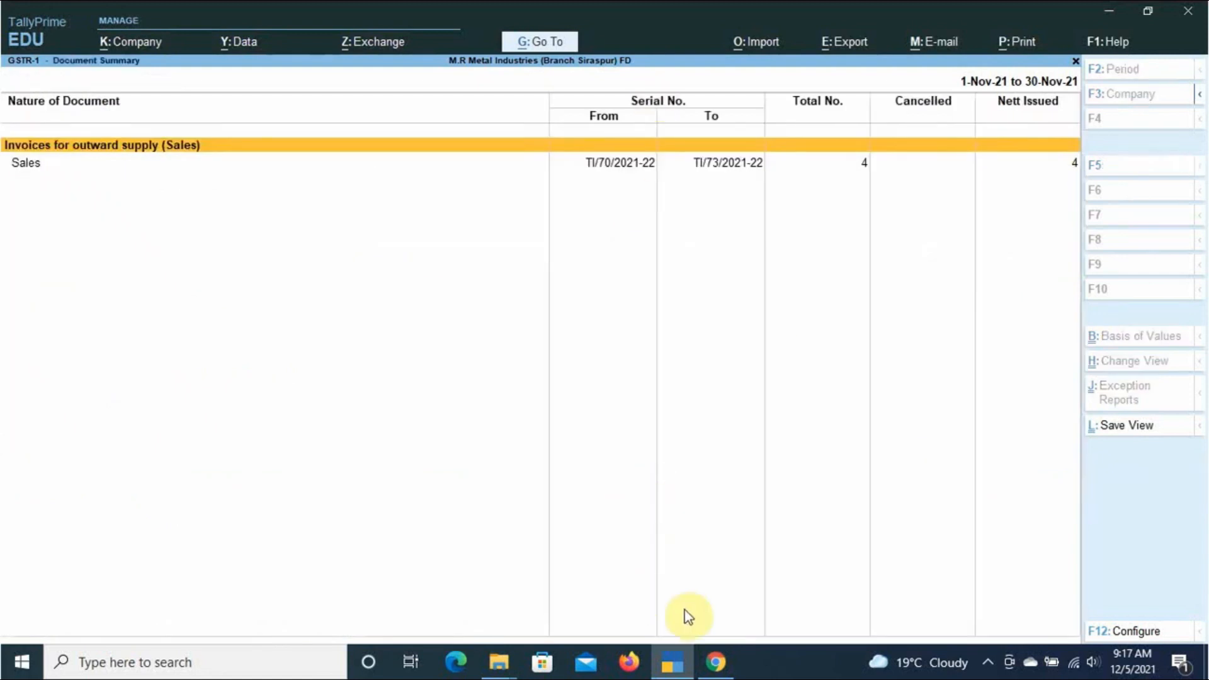
# - Switch back to Chrome, review the draft GSTR-1 PDF through its last amendment table, and close it
pyautogui.click(715, 661)
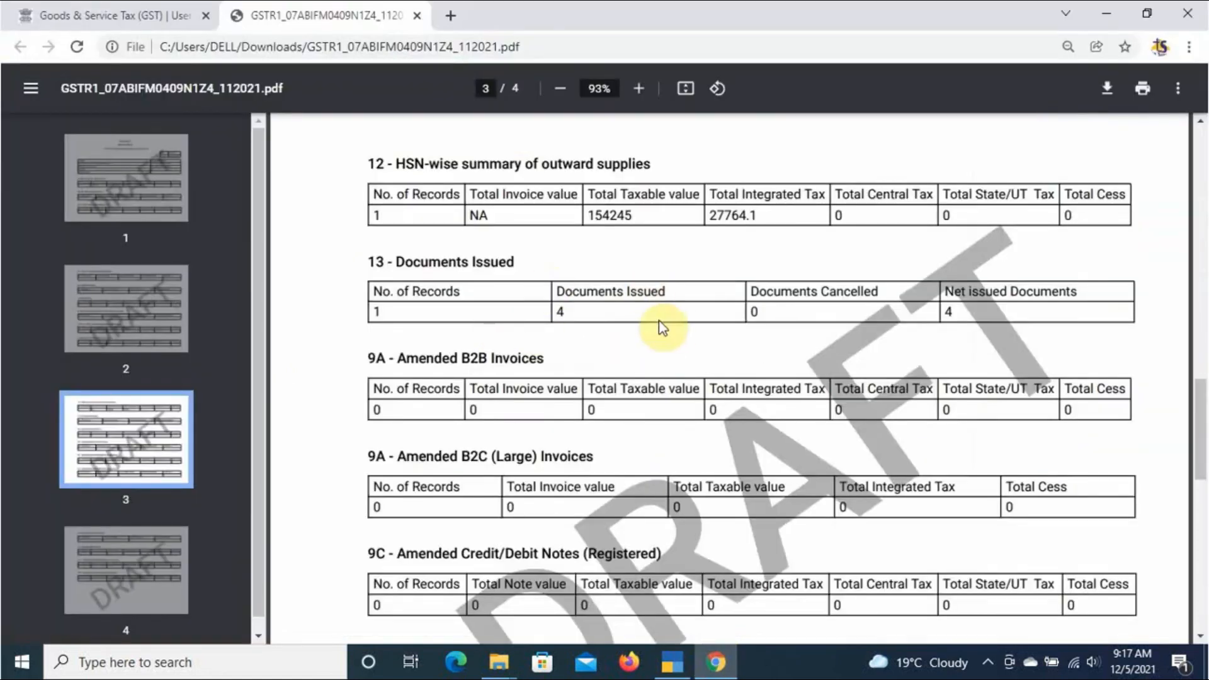
pyautogui.scroll(15, 659, 328)
pyautogui.scroll(-15, 659, 328)
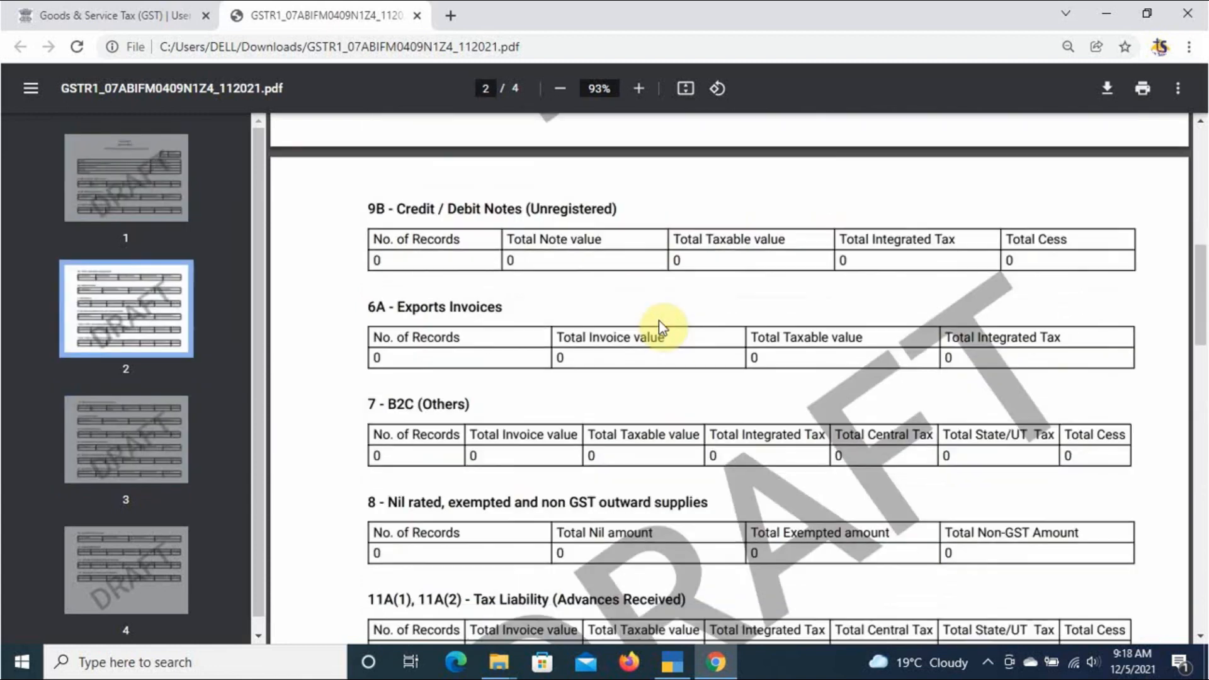
pyautogui.scroll(-10, 659, 320)
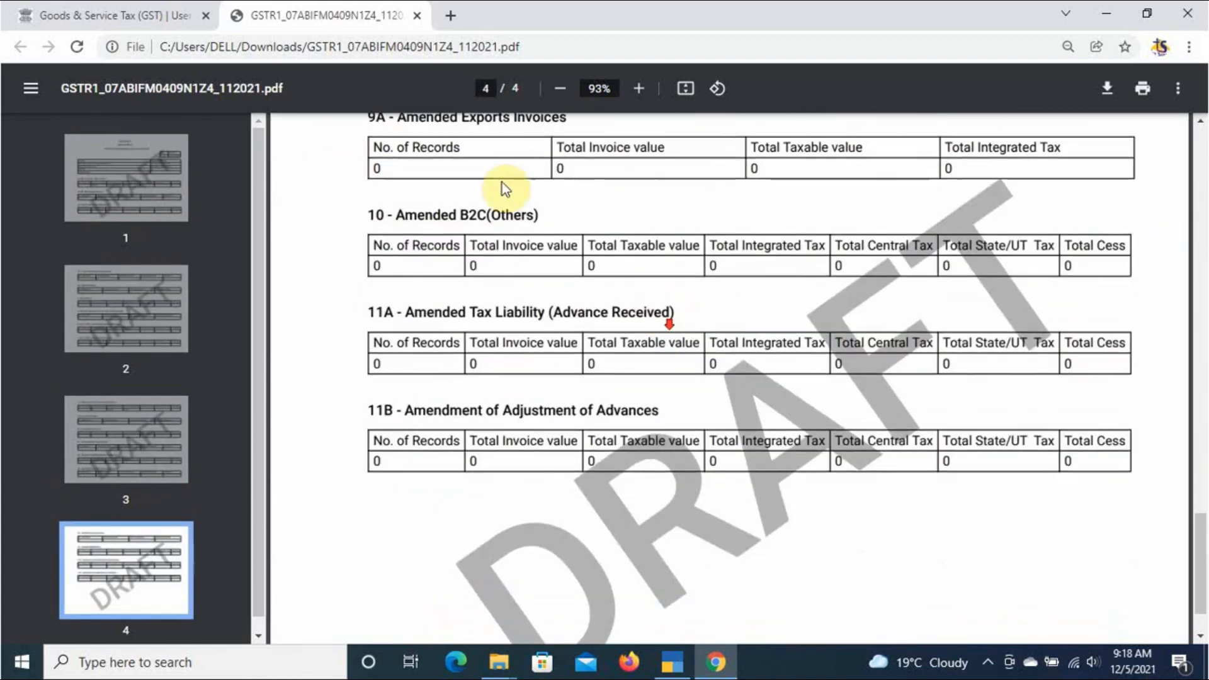
pyautogui.click(416, 16)
# - Review the recipient's processed B2B invoices under 4A, 4B, 6B, 6C, and return to the GSTR-1 page
pyautogui.scroll(10, 538, 475)
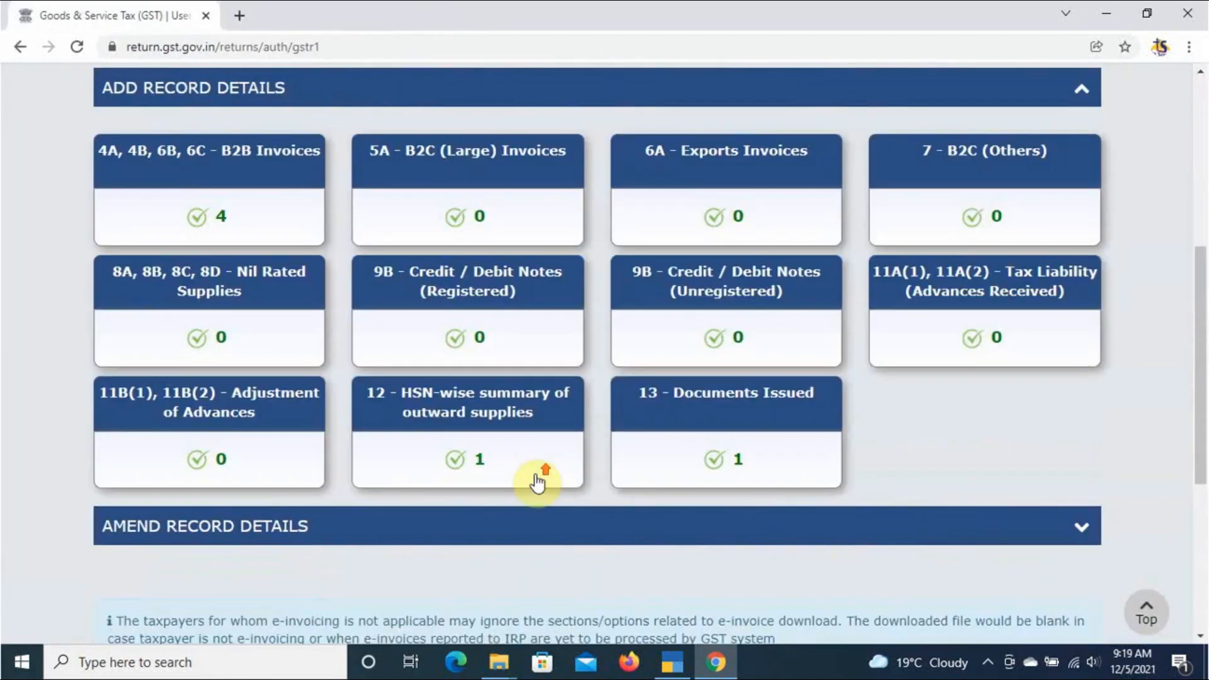
pyautogui.scroll(-2, 537, 481)
pyautogui.scroll(-1, 537, 481)
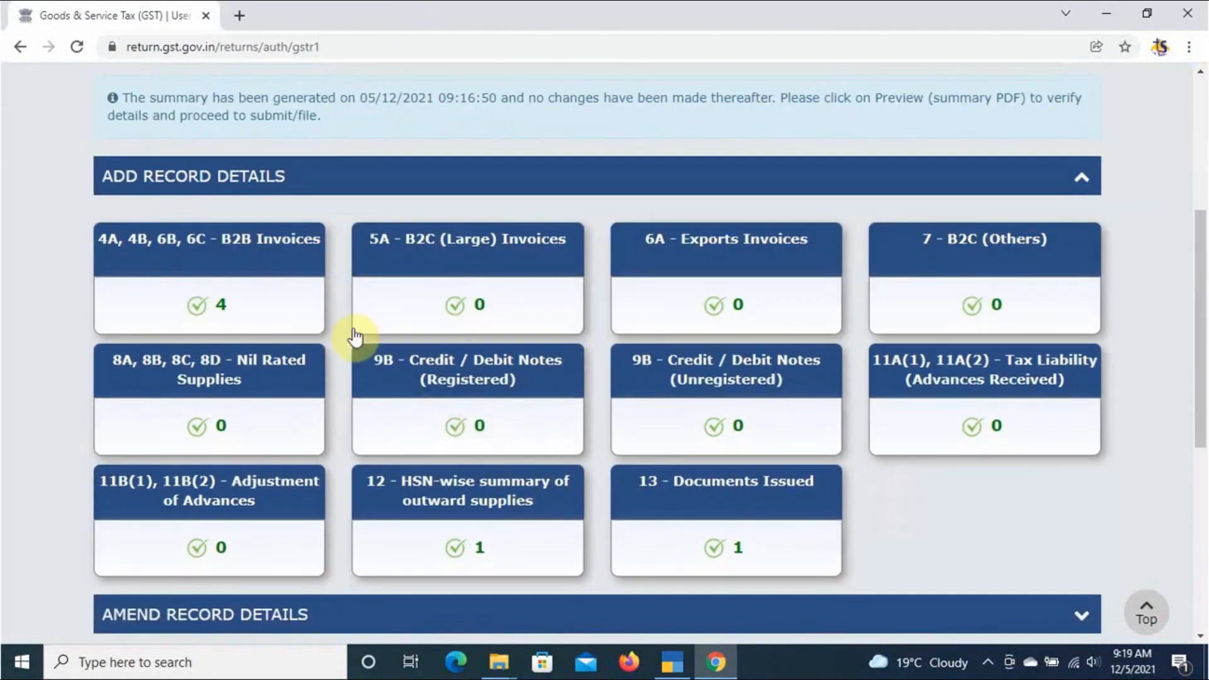
pyautogui.click(268, 260)
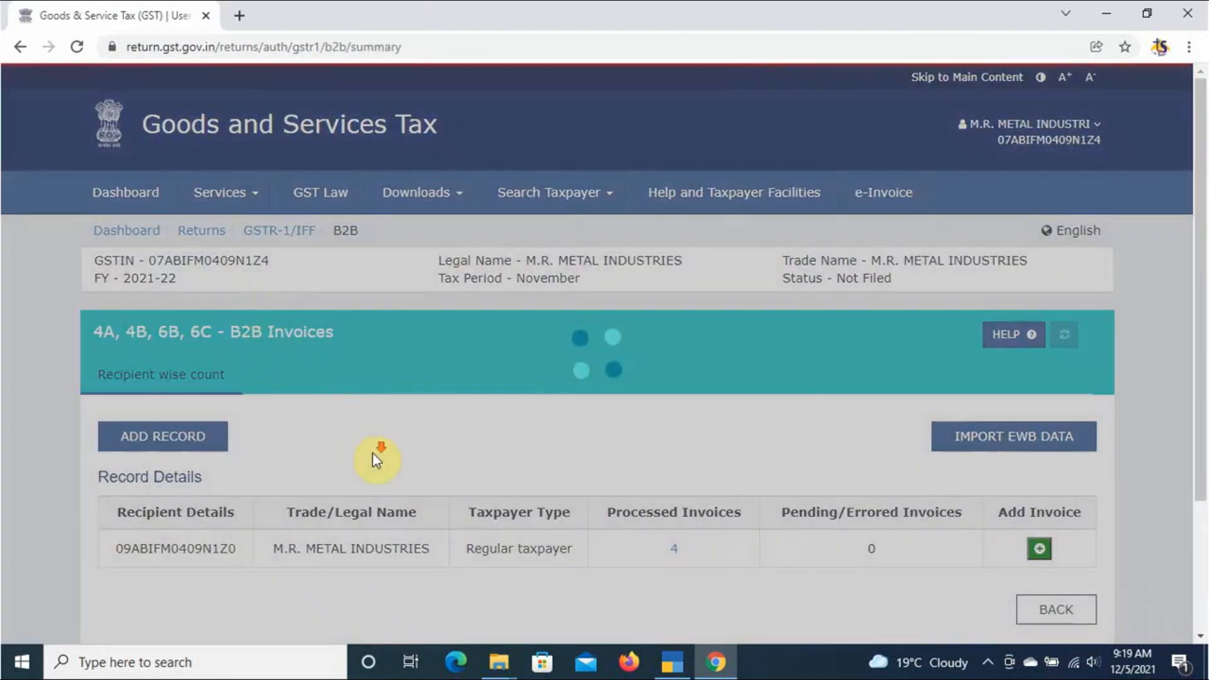
pyautogui.scroll(-3, 373, 453)
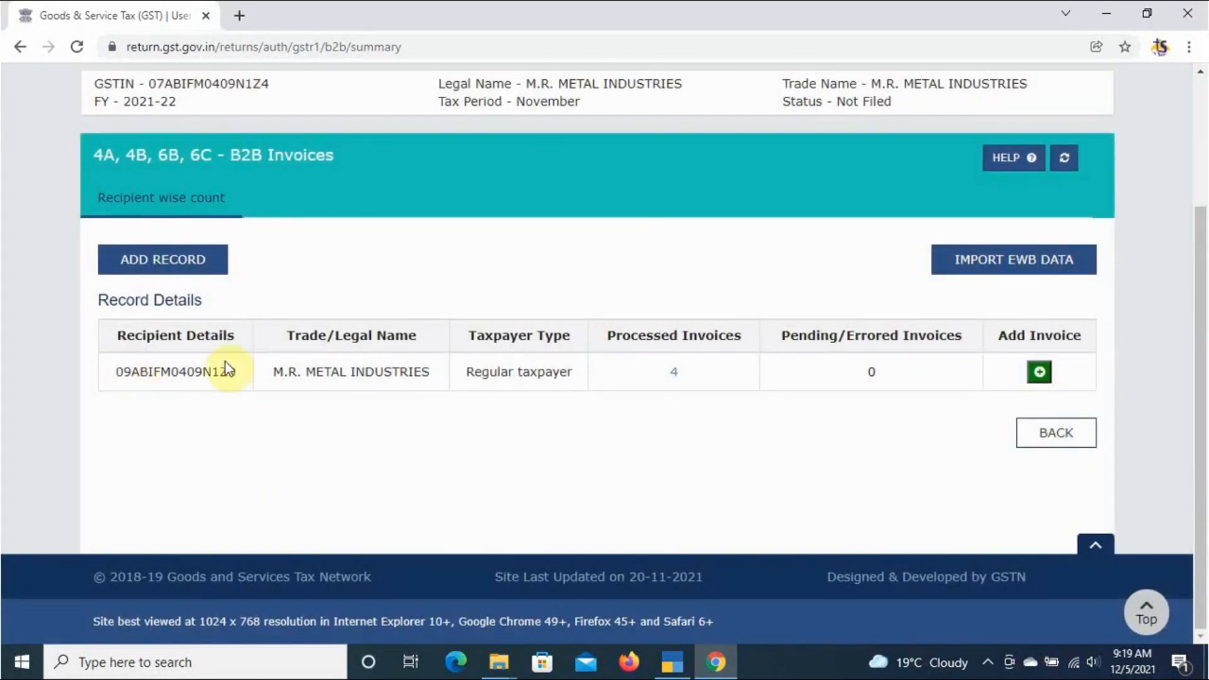
pyautogui.click(673, 371)
pyautogui.scroll(-4, 554, 432)
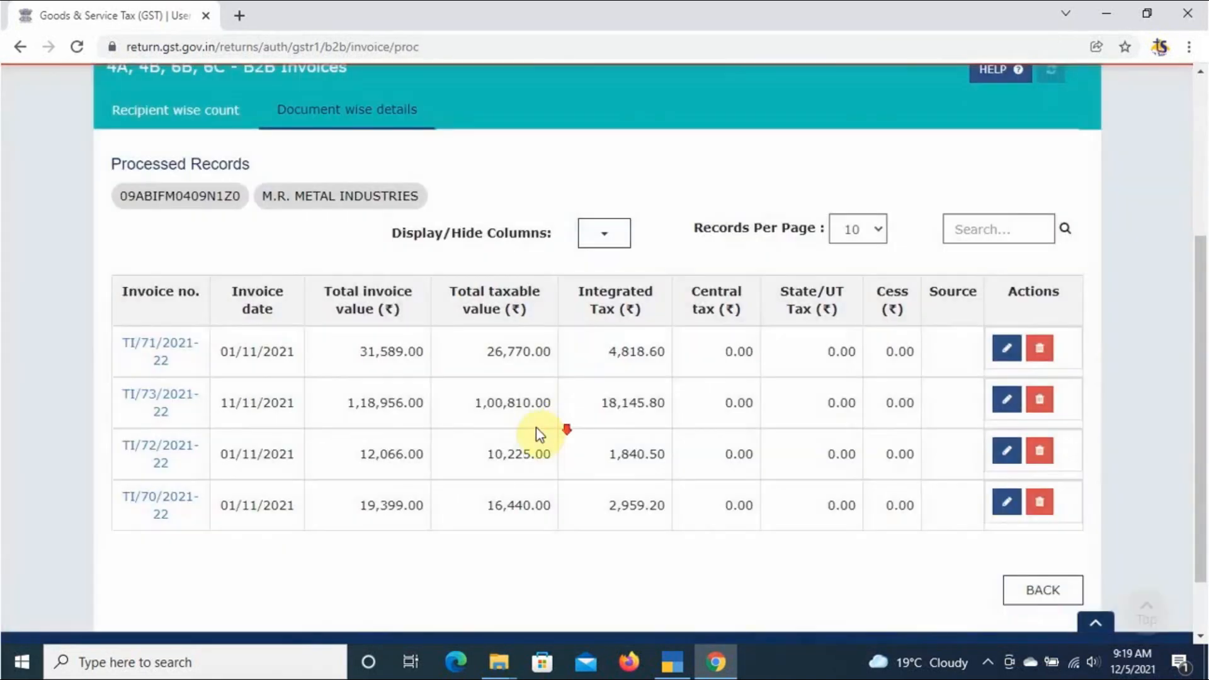
pyautogui.scroll(-3, 337, 406)
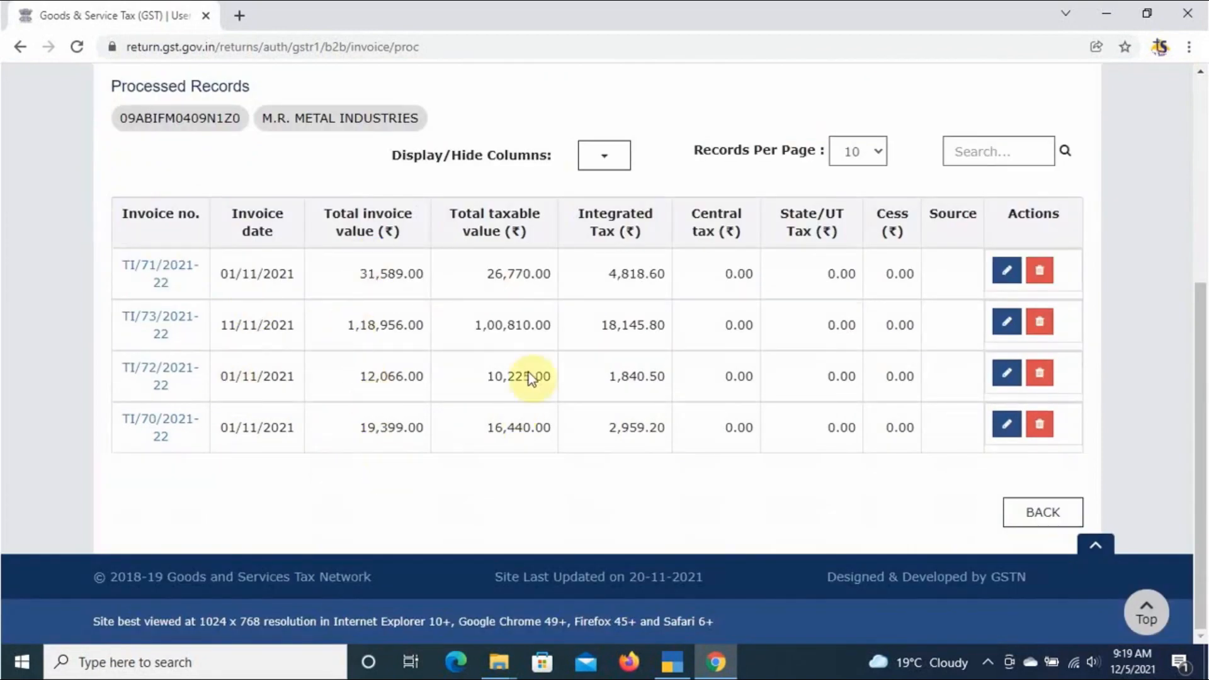
pyautogui.click(1068, 513)
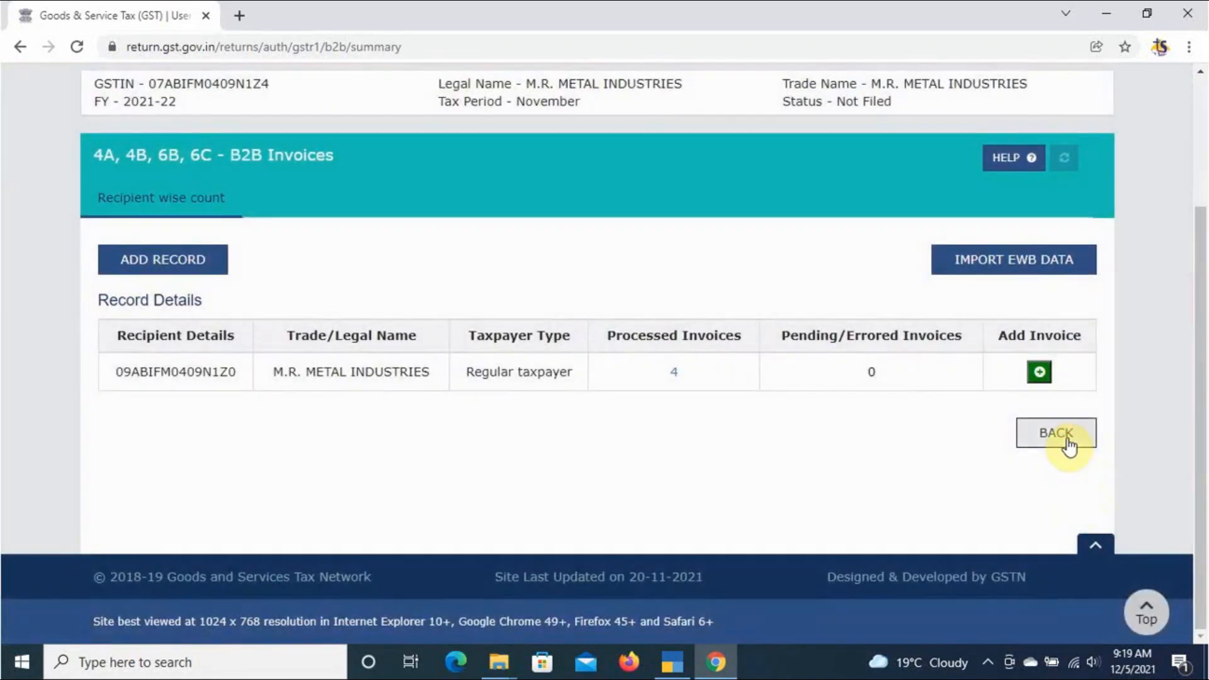
pyautogui.click(1069, 444)
# - Acknowledge that the preview details have been reviewed, and submit the November GSTR-1 return with confirmation
pyautogui.scroll(-10, 645, 453)
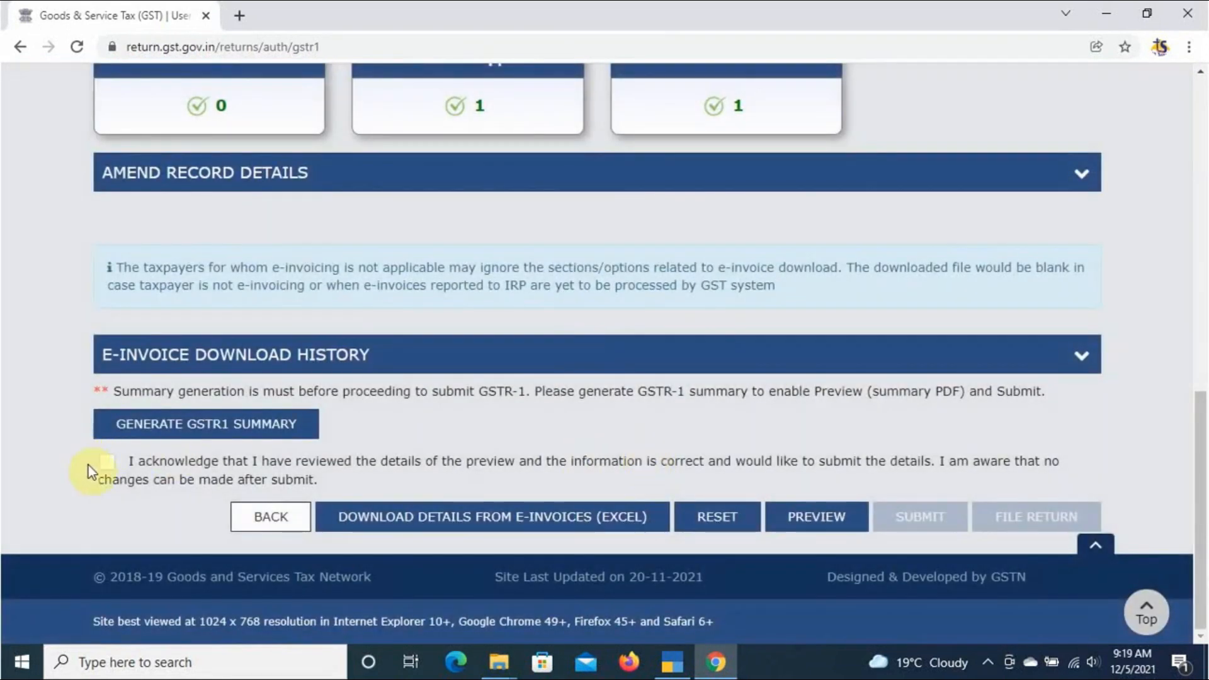
pyautogui.click(108, 465)
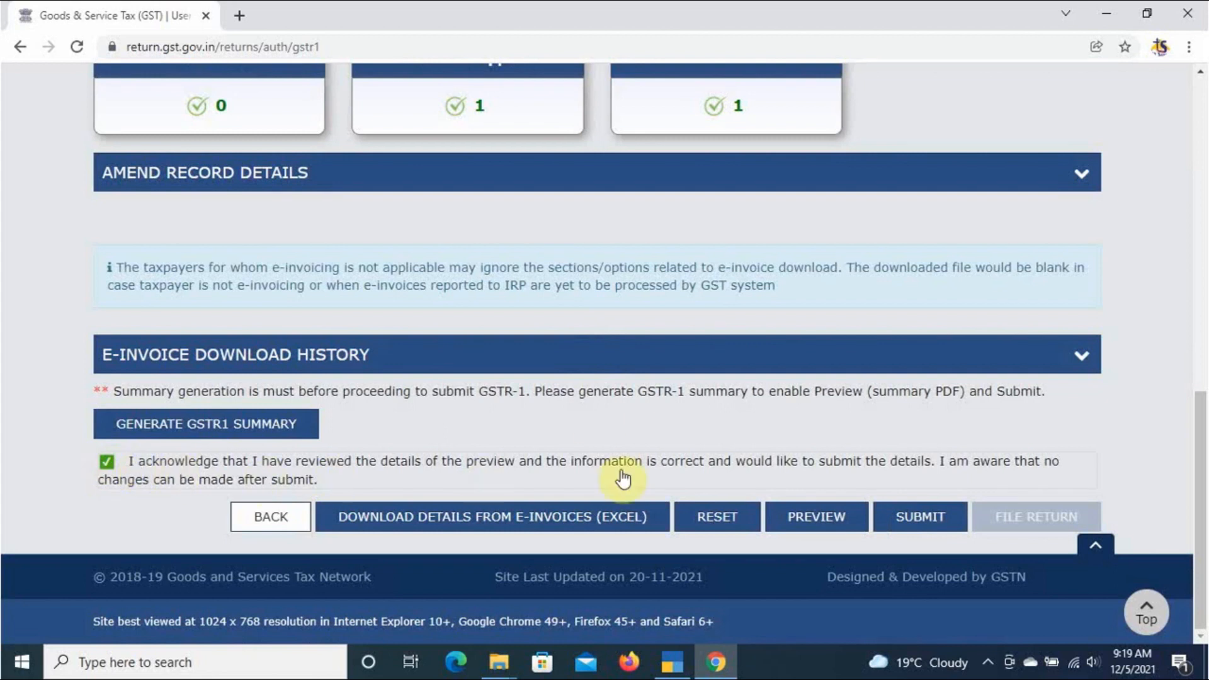
pyautogui.click(944, 516)
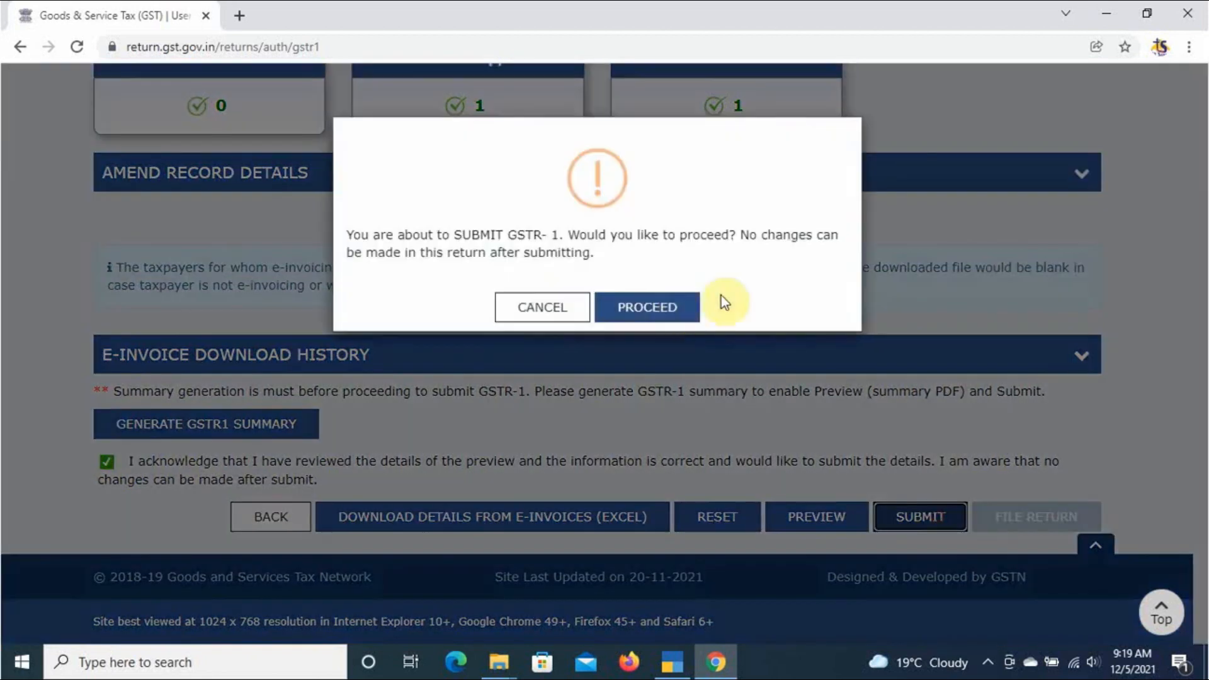
pyautogui.click(672, 312)
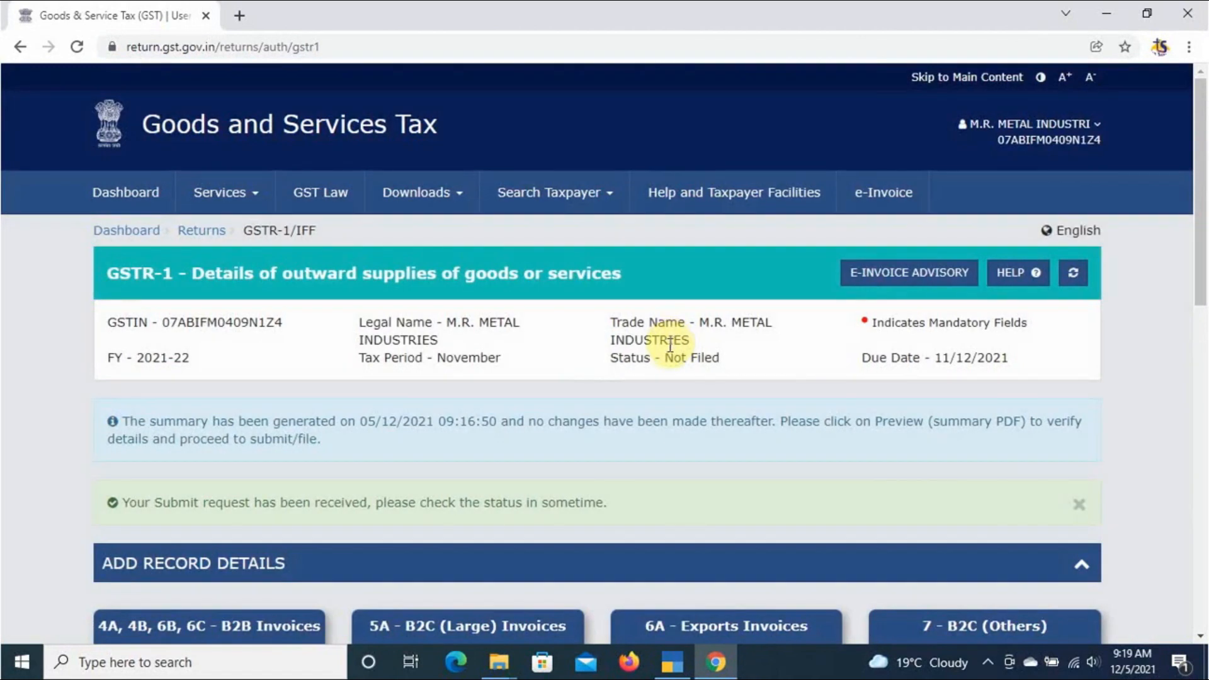
# - Check the submission notice, and refresh the GSTR-1 page to check whether the return can be filed
pyautogui.scroll(-1, 522, 424)
pyautogui.scroll(-12, 522, 424)
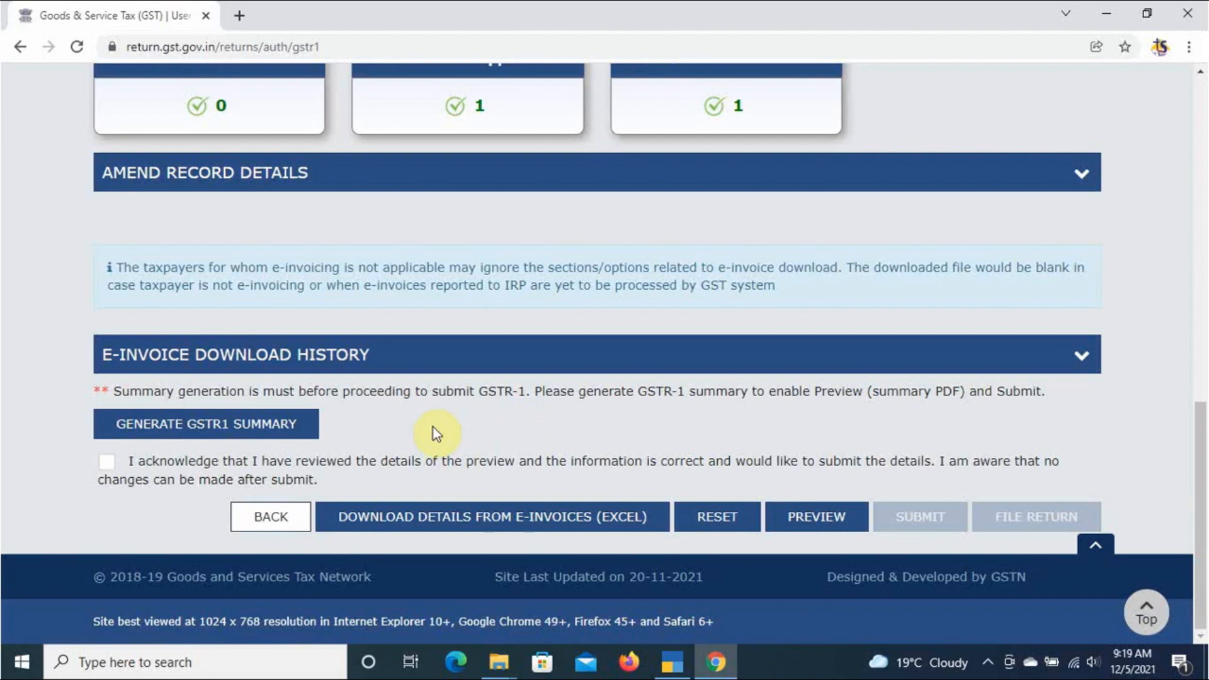
pyautogui.scroll(15, 433, 434)
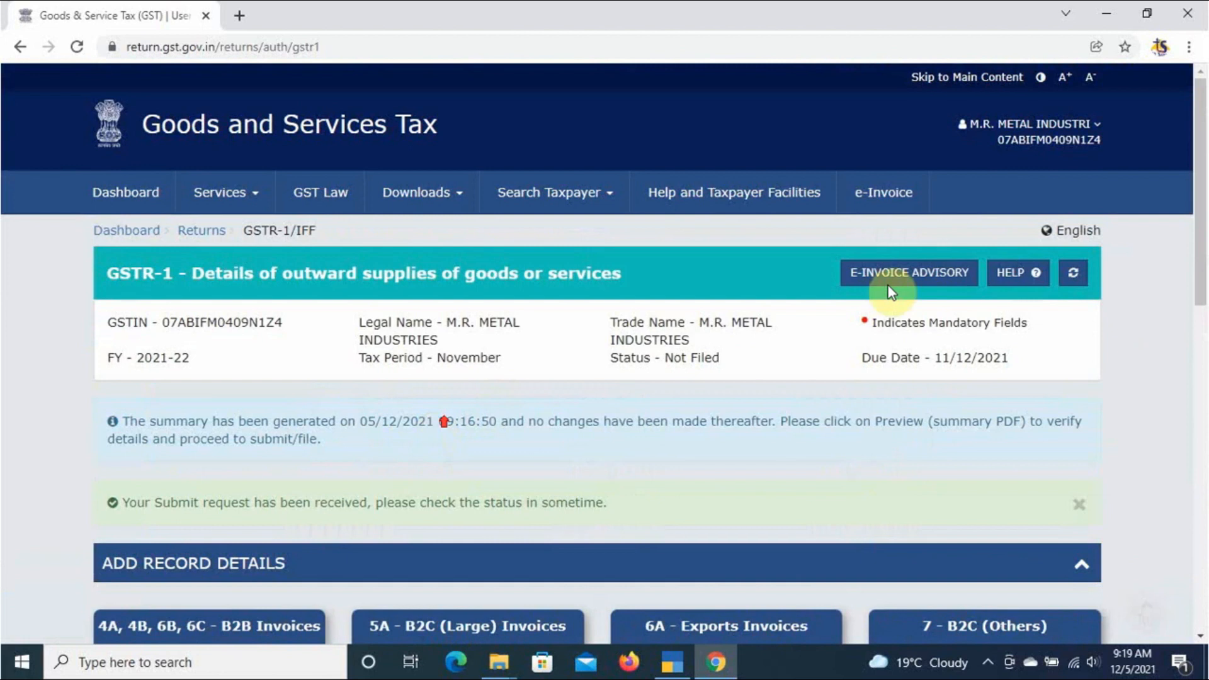
pyautogui.click(1073, 273)
pyautogui.scroll(-5, 791, 372)
pyautogui.scroll(-4, 791, 372)
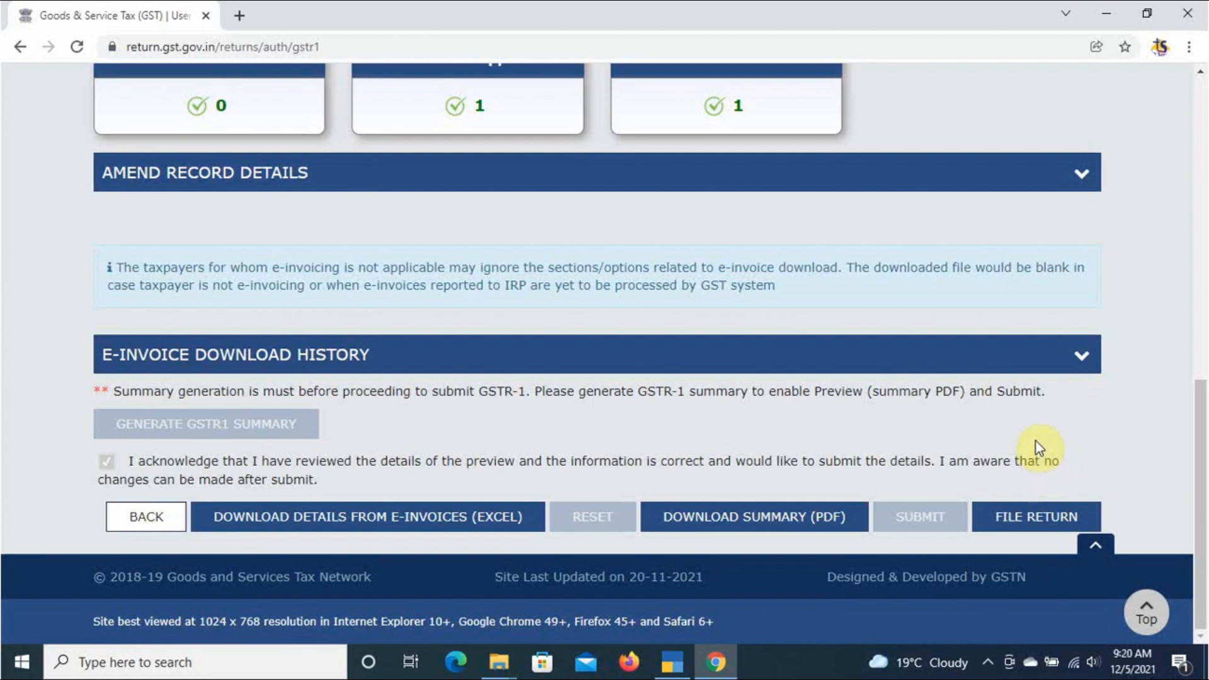
# - Proceed to file the submitted GSTR-1 return, affirm the declaration, and select the authorised signatory
pyautogui.click(1054, 521)
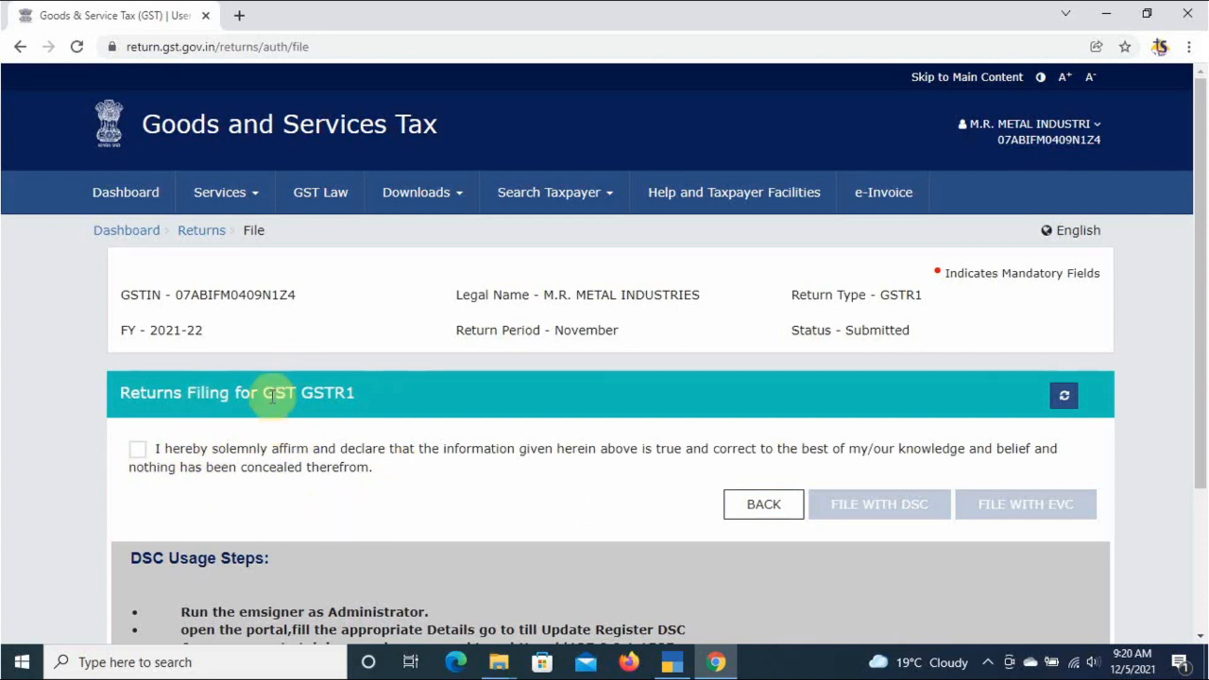
pyautogui.click(138, 451)
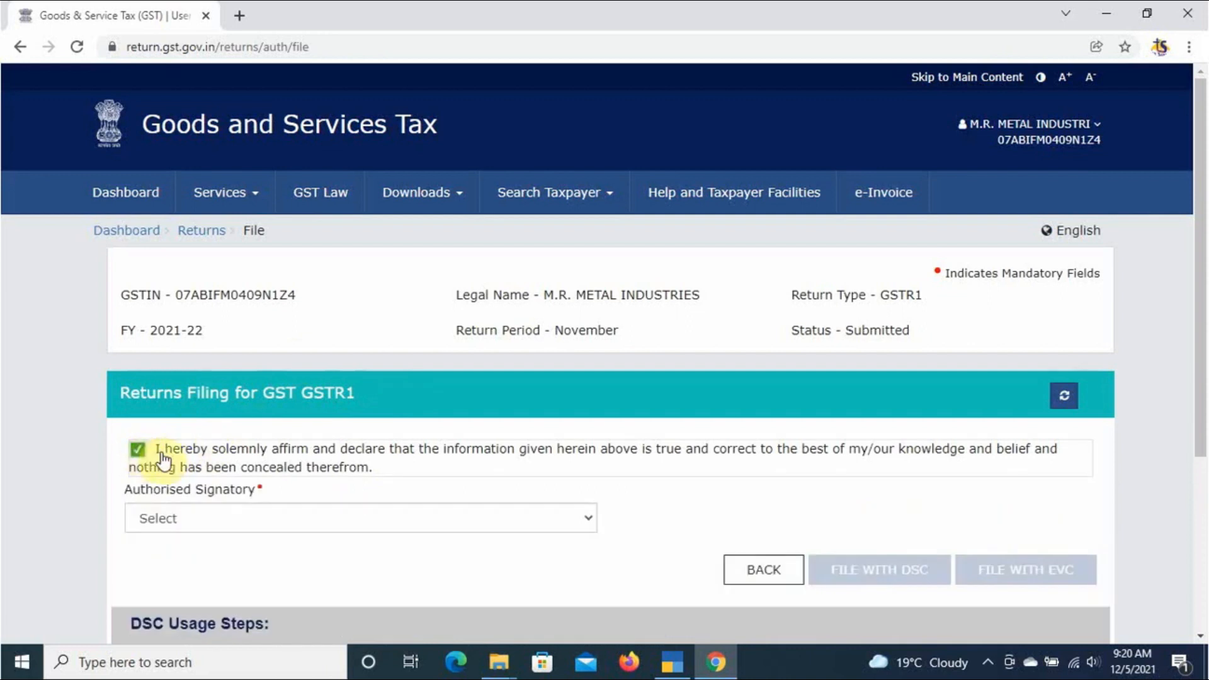
pyautogui.click(306, 525)
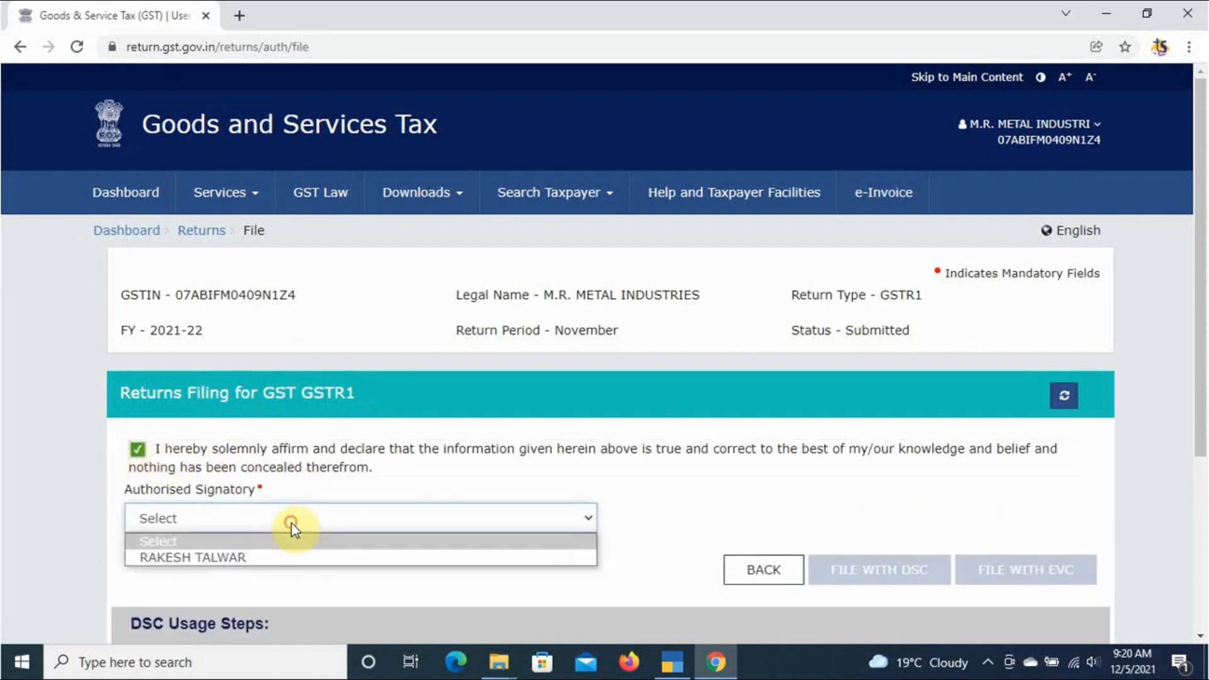
pyautogui.click(267, 557)
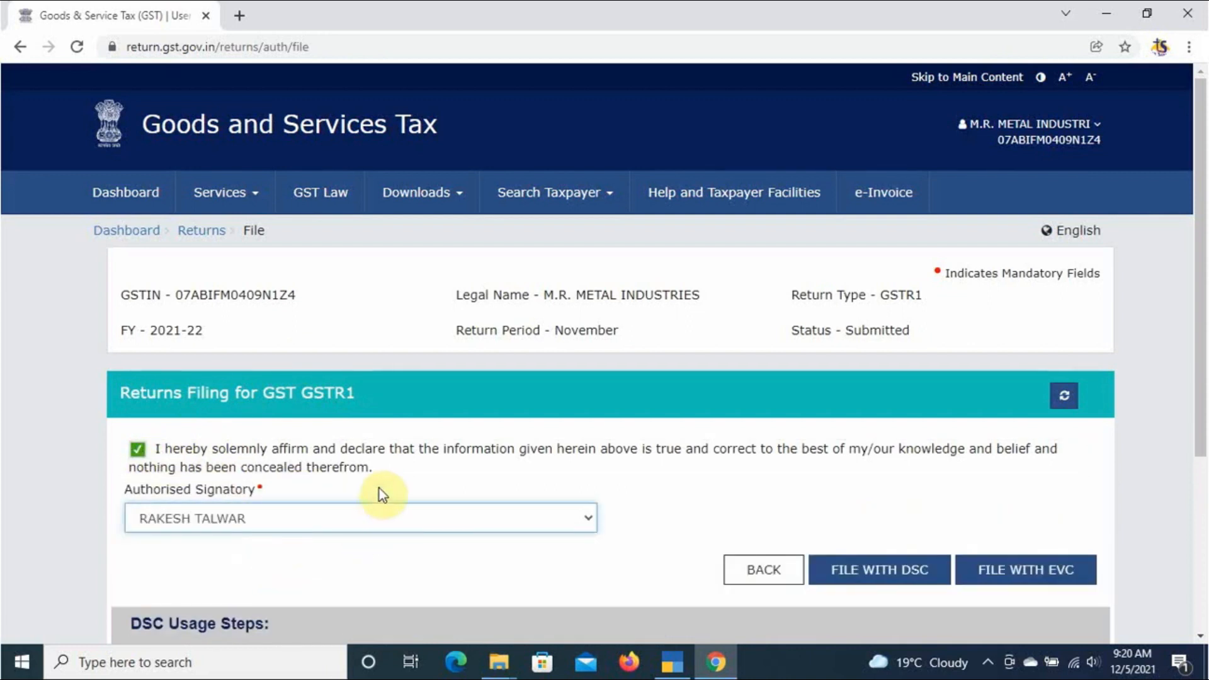
# - Check the filing options and DSC usage steps, and dismiss the AutoPlay and ePass driver notifications
pyautogui.scroll(-4, 635, 450)
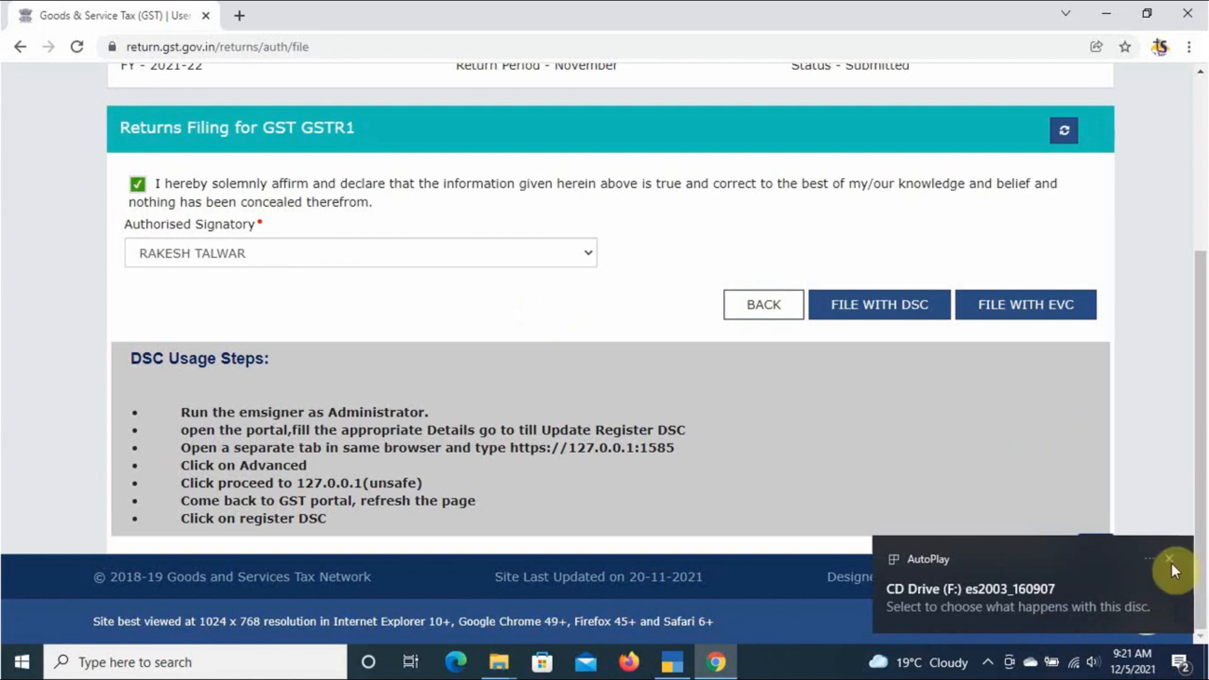
pyautogui.click(1168, 557)
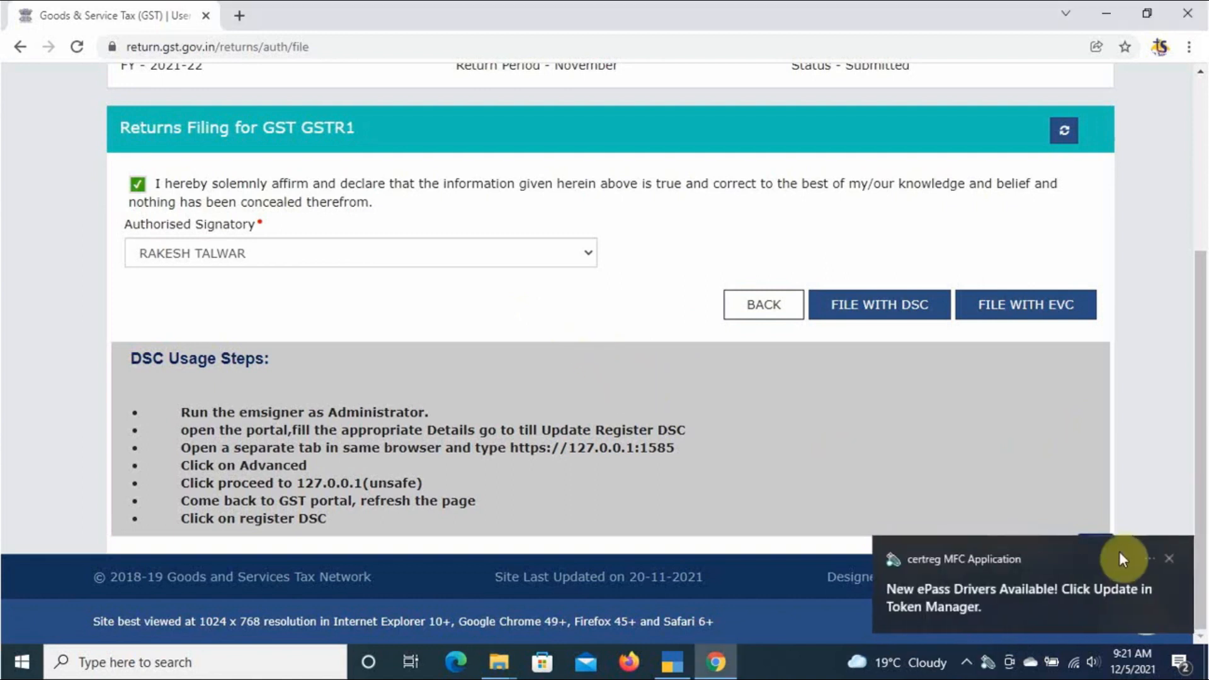
pyautogui.click(1169, 559)
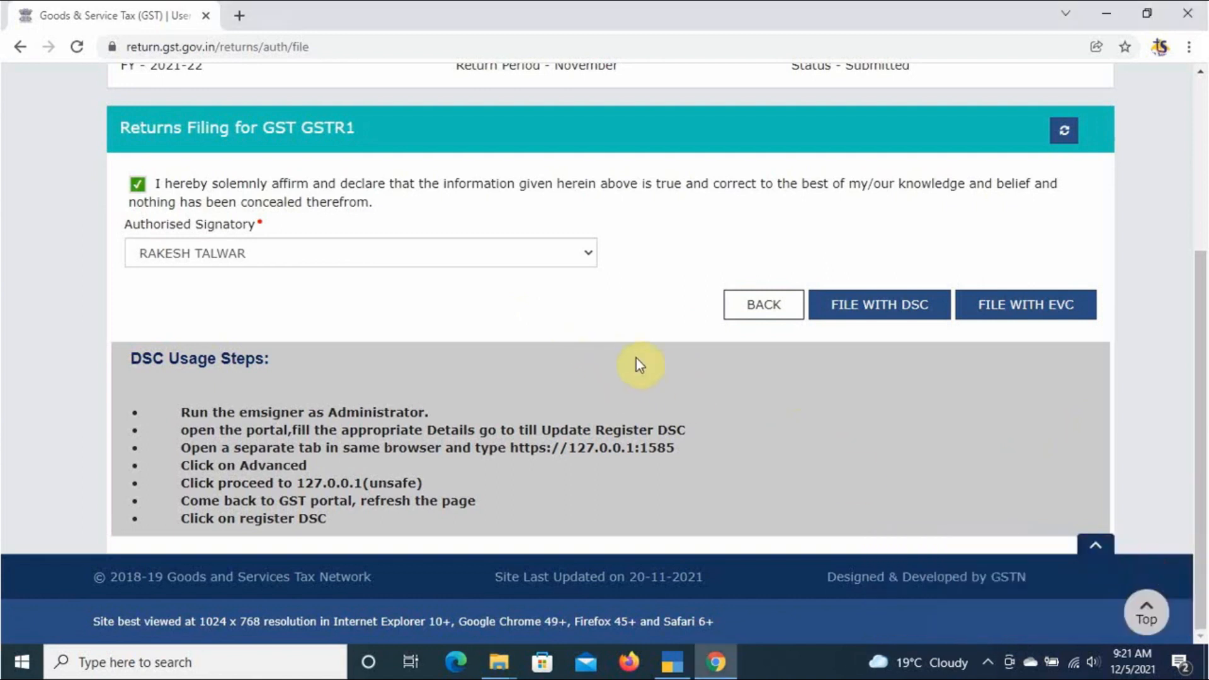
# - File the GSTR-1 return with DSC, signing with the signatory's Verasys CA 2014 certificate and entering the token's User PIN
pyautogui.click(878, 304)
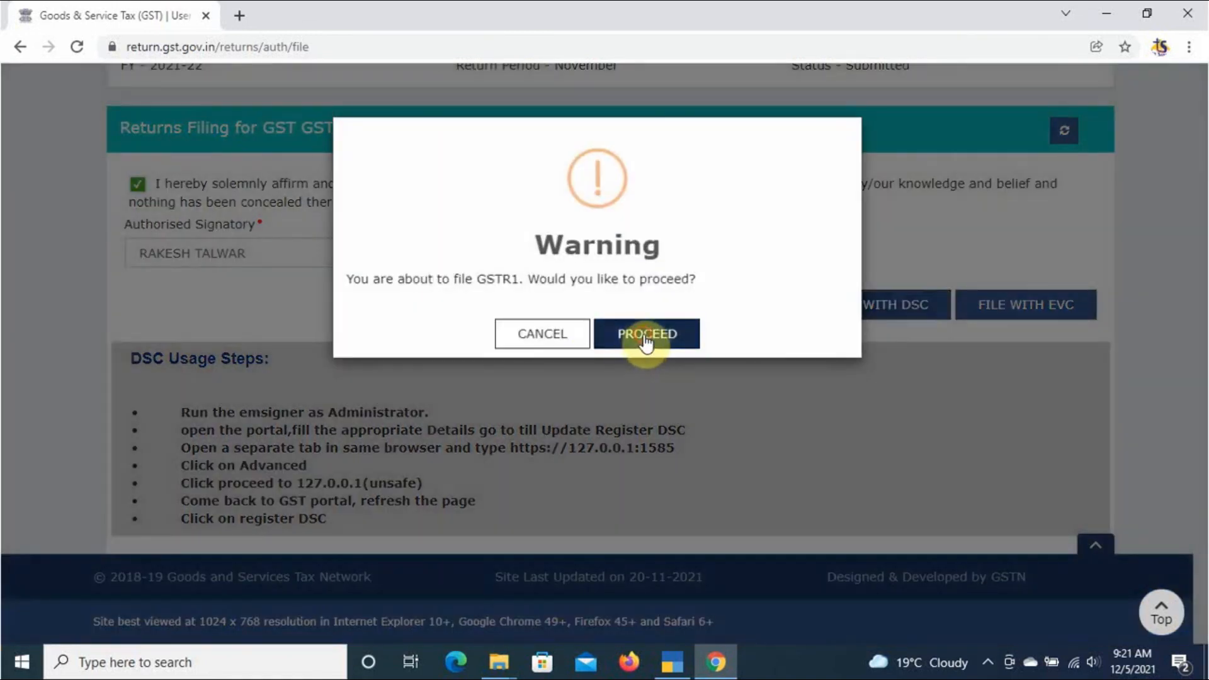
pyautogui.click(645, 335)
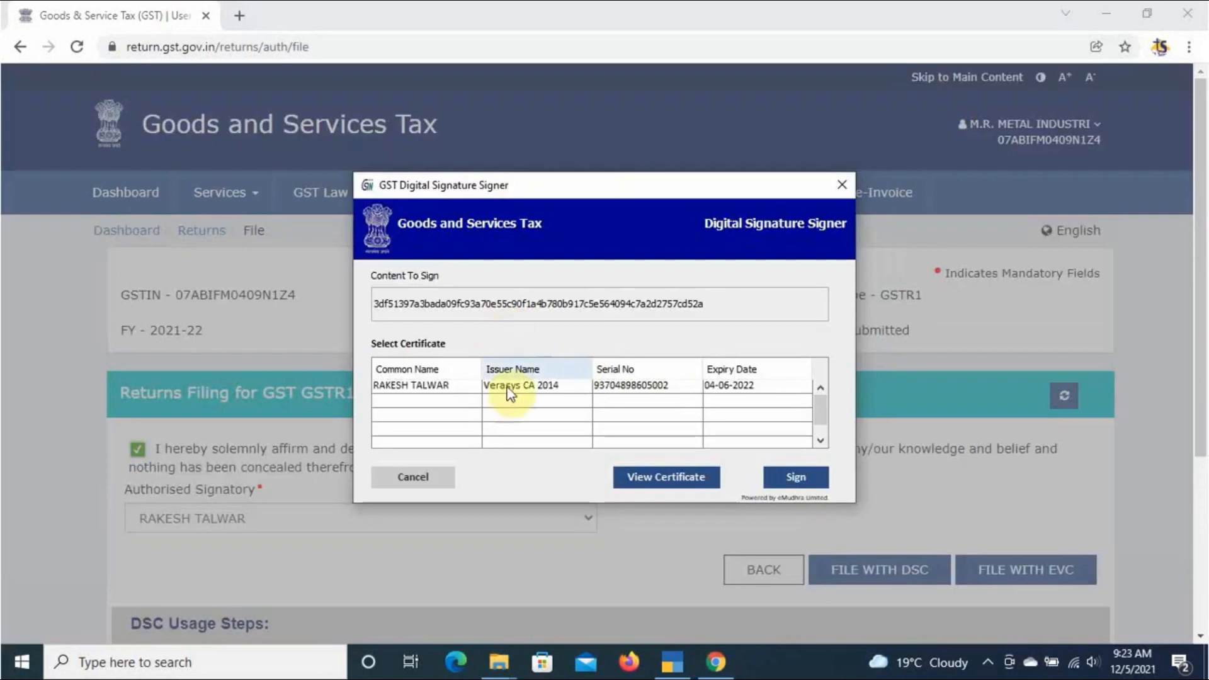
pyautogui.click(451, 392)
pyautogui.click(809, 488)
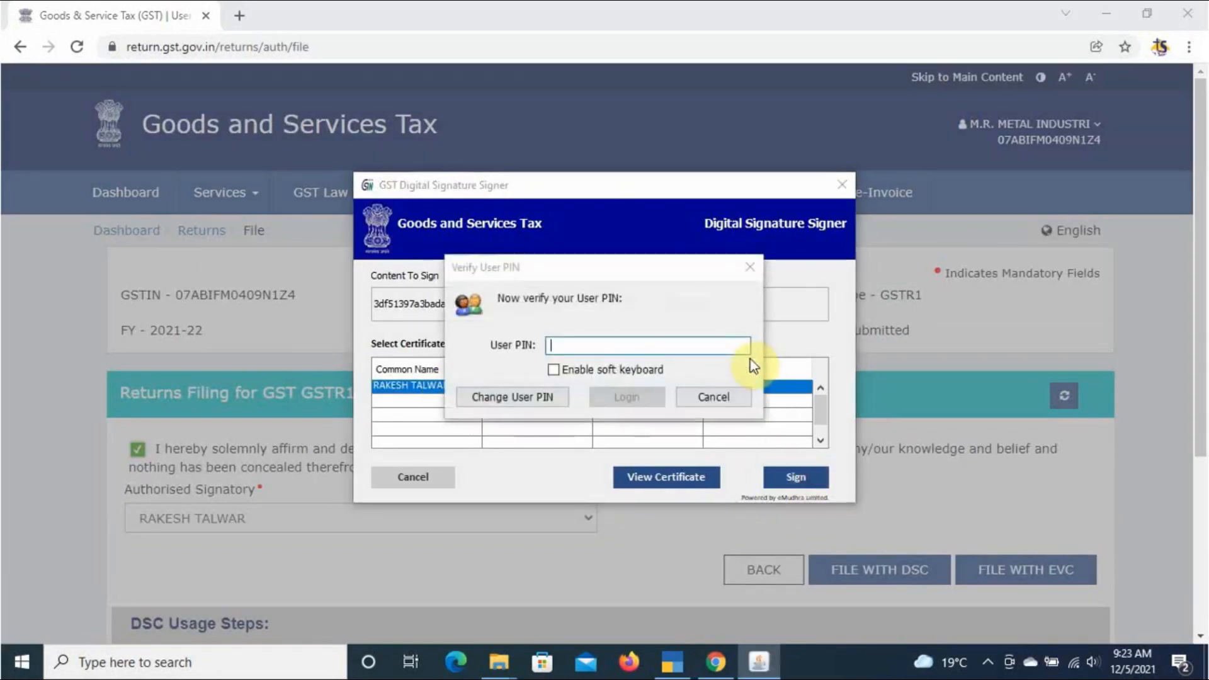
pyautogui.write('*********')
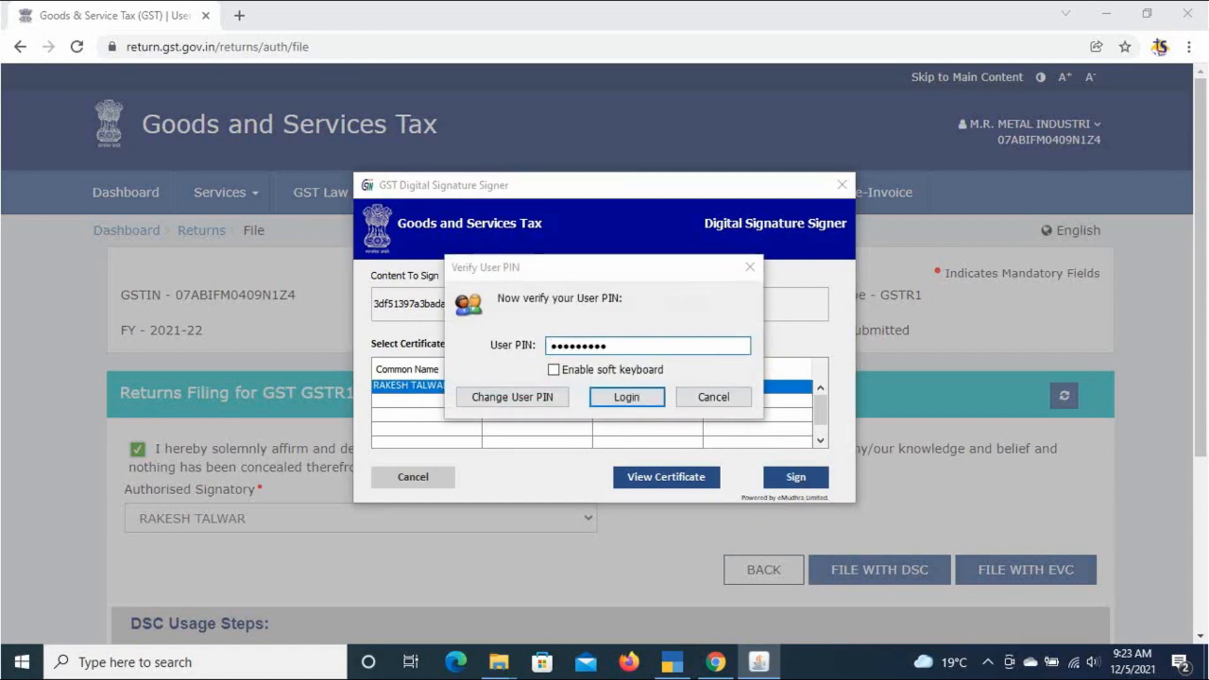
pyautogui.click(629, 397)
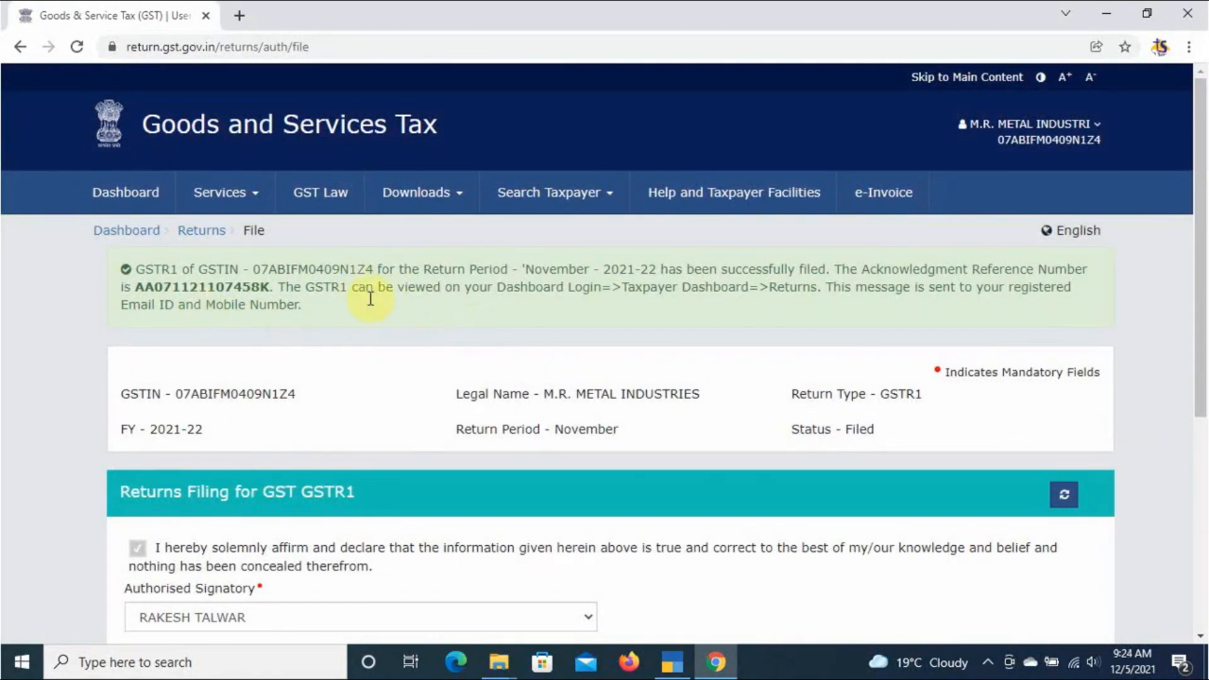
# - Log out of the GST portal from the taxpayer dashboard and close the browser window
pyautogui.click(139, 233)
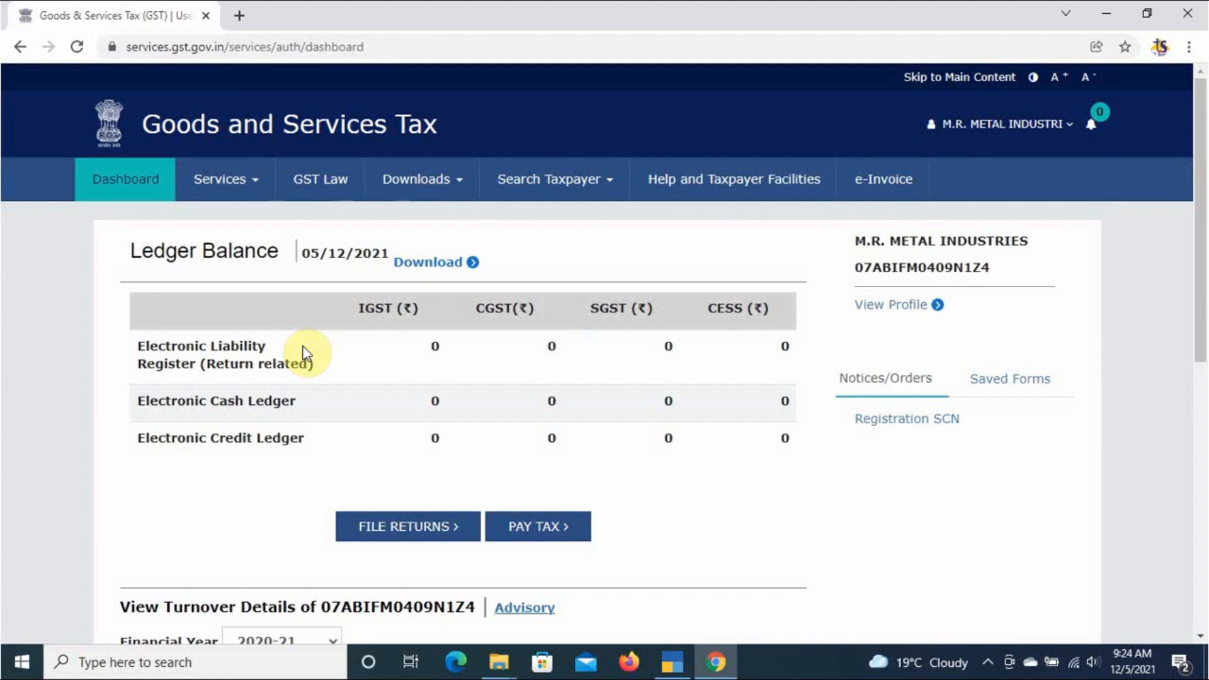
pyautogui.scroll(-8, 305, 354)
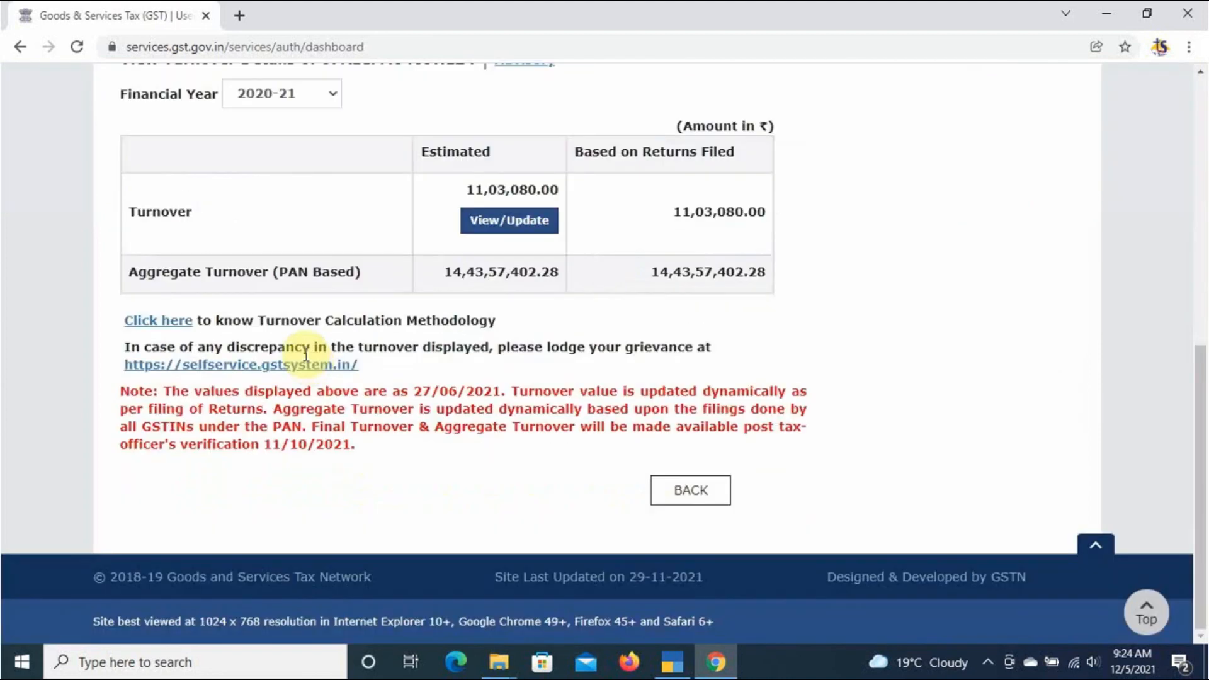
pyautogui.scroll(10, 305, 352)
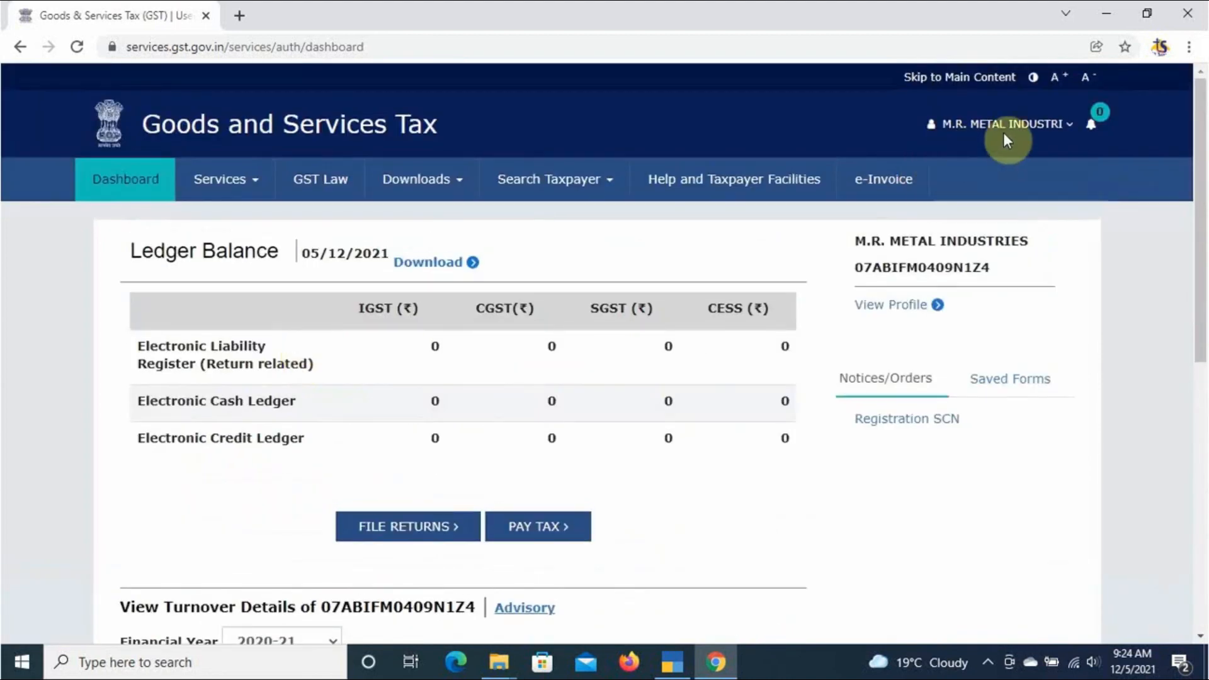
pyautogui.click(1042, 129)
pyautogui.click(945, 282)
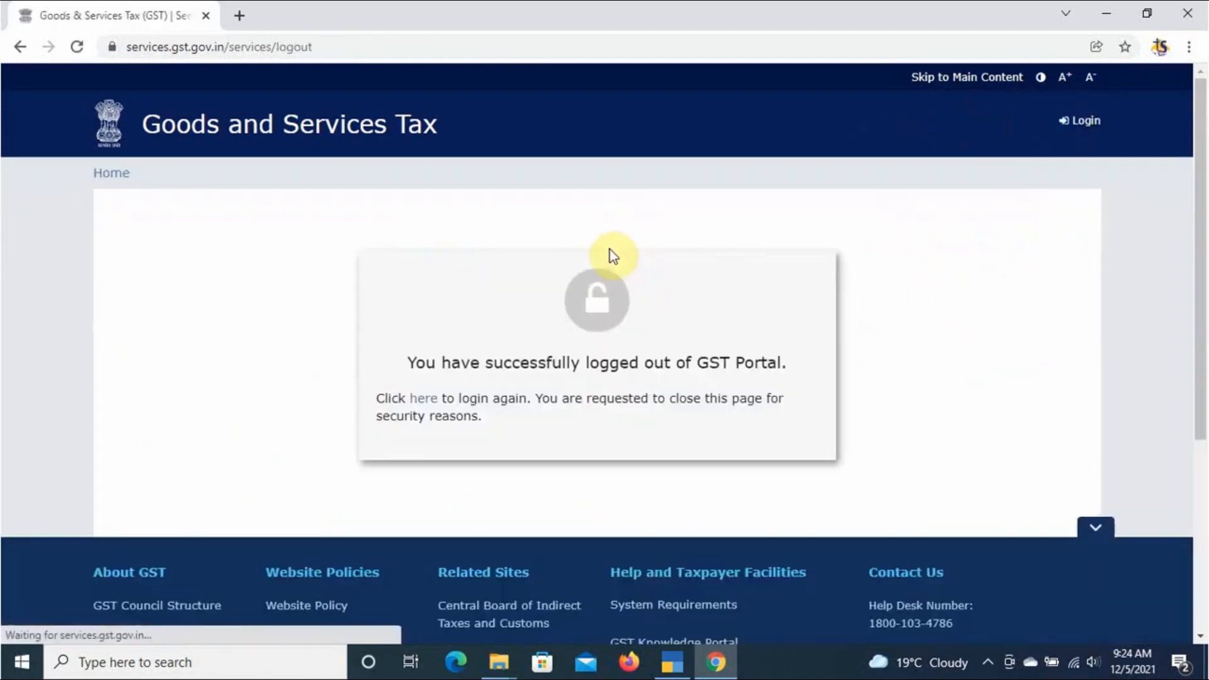
pyautogui.click(1197, 10)
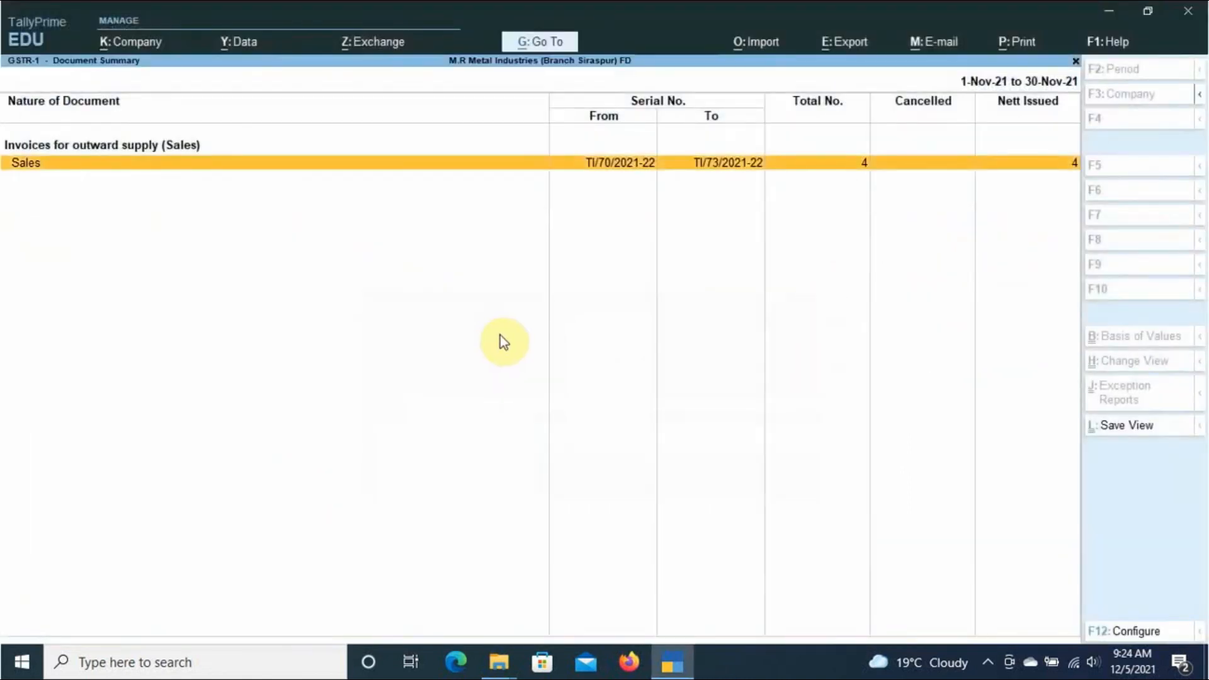
# - Close the GSTR-1 Document Summary and the reports open behind it in TallyPrime
pyautogui.press('Escape')
pyautogui.press('Escape')
pyautogui.press('Escape')
pyautogui.press('Escape')
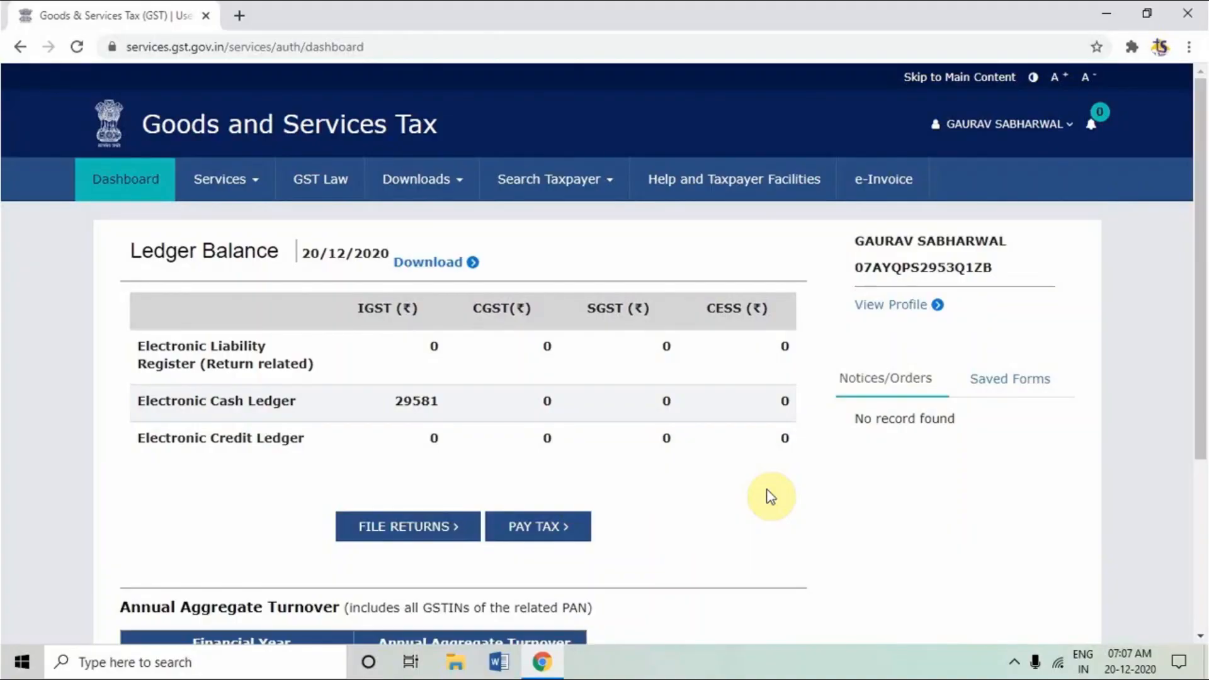
# - Open return filing in the GST portal and search for the November returns of financial year 2020-21
pyautogui.scroll(-3, 771, 497)
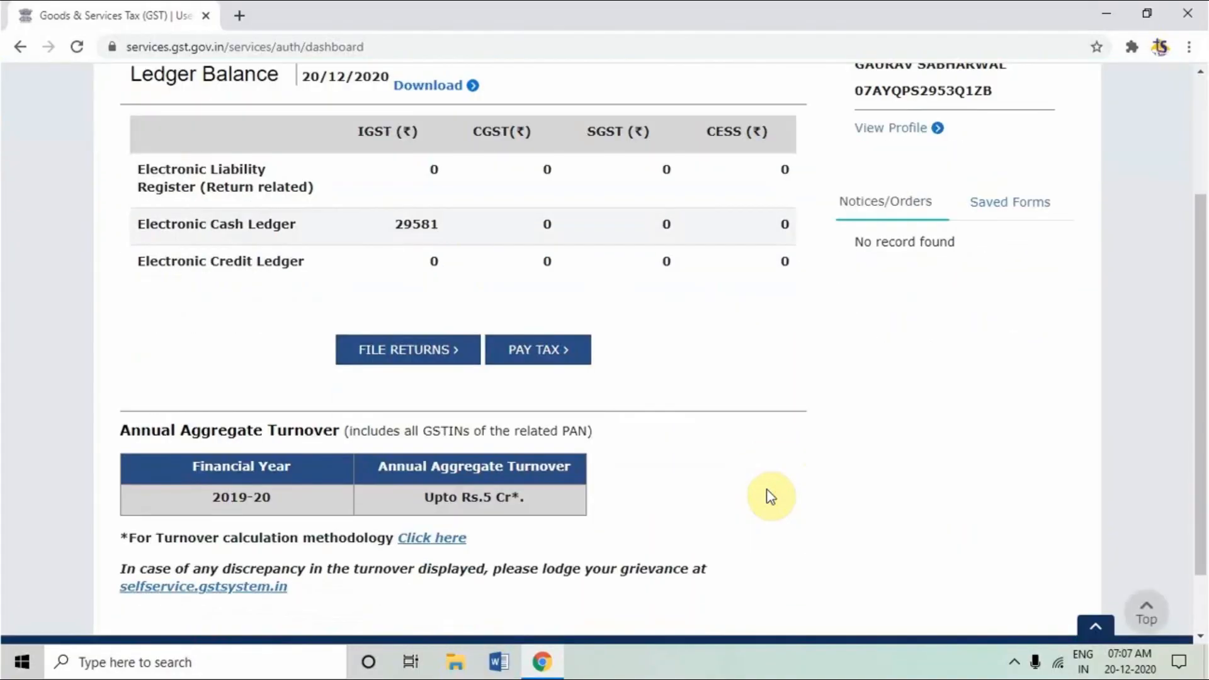
pyautogui.click(424, 359)
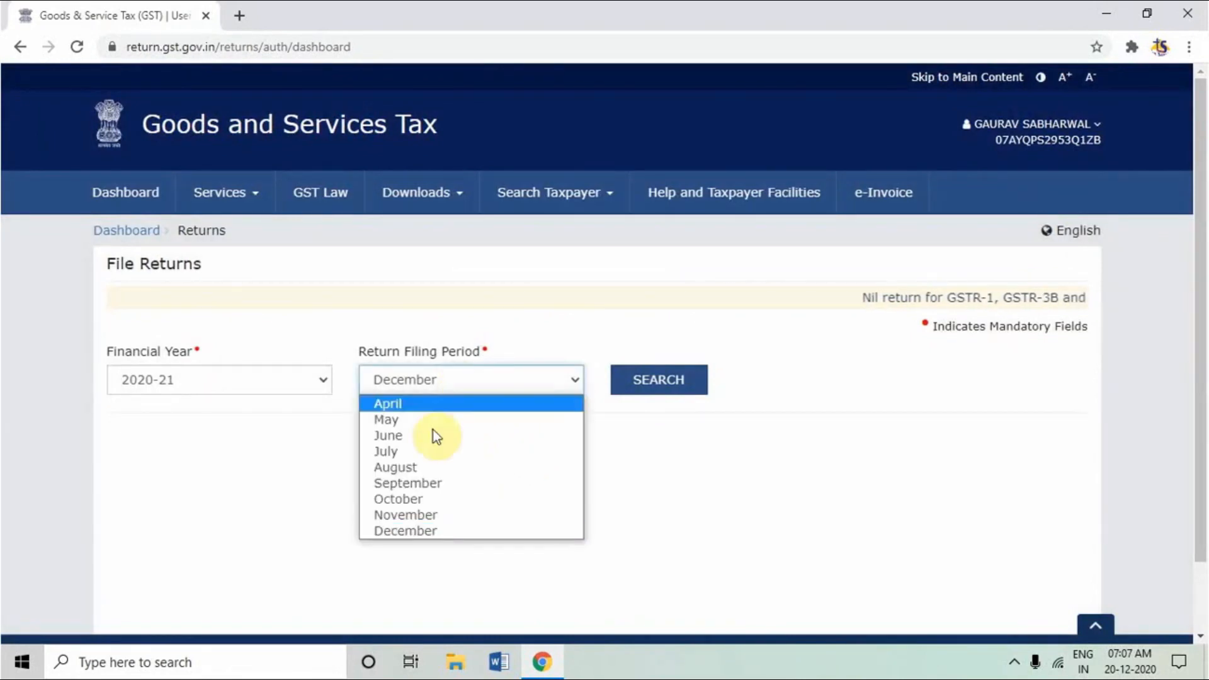
pyautogui.click(421, 514)
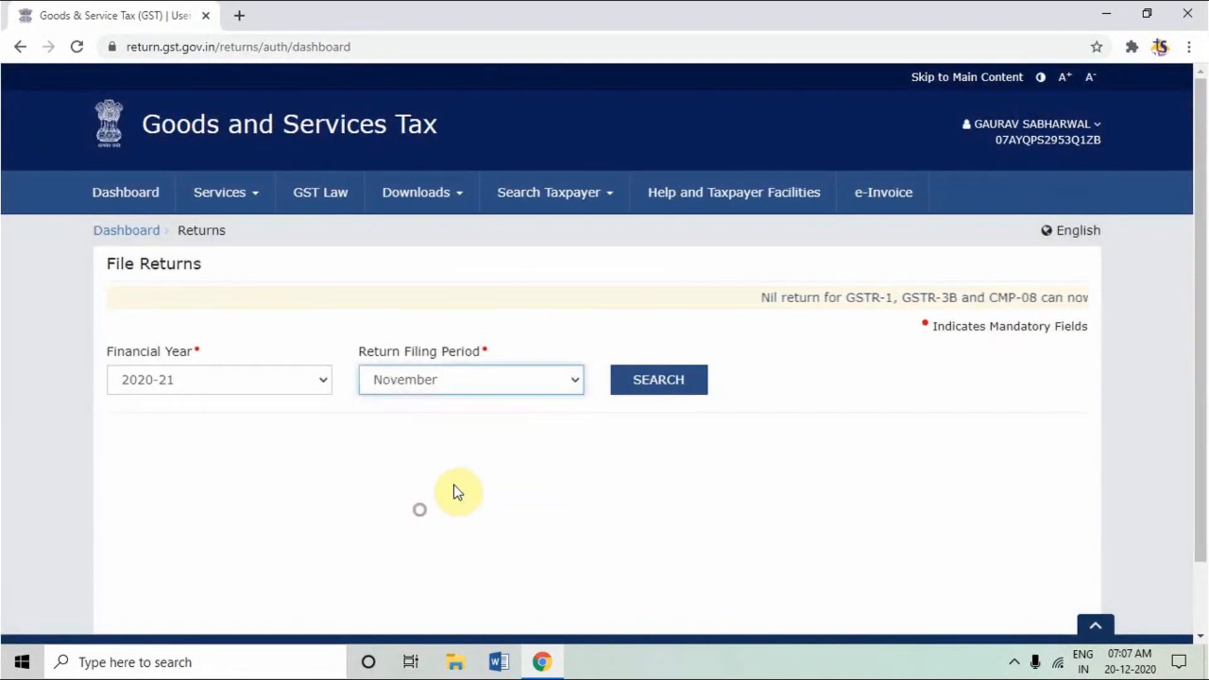
pyautogui.click(651, 380)
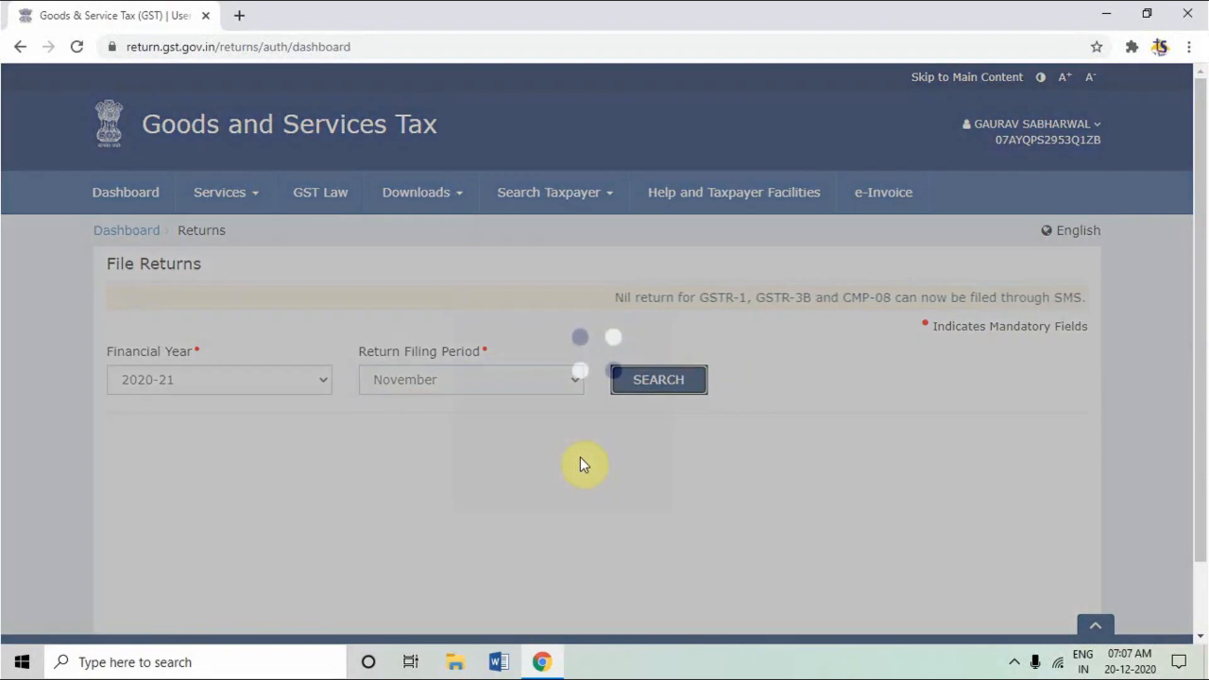
pyautogui.scroll(-6, 581, 458)
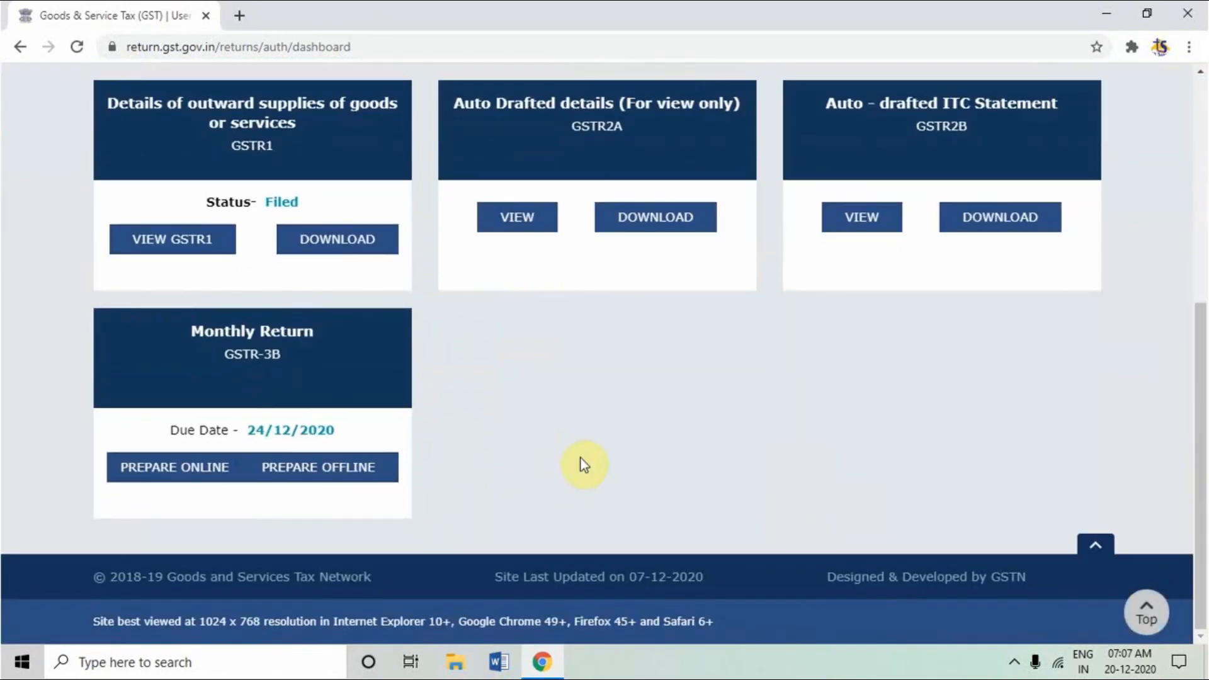
pyautogui.scroll(3, 581, 459)
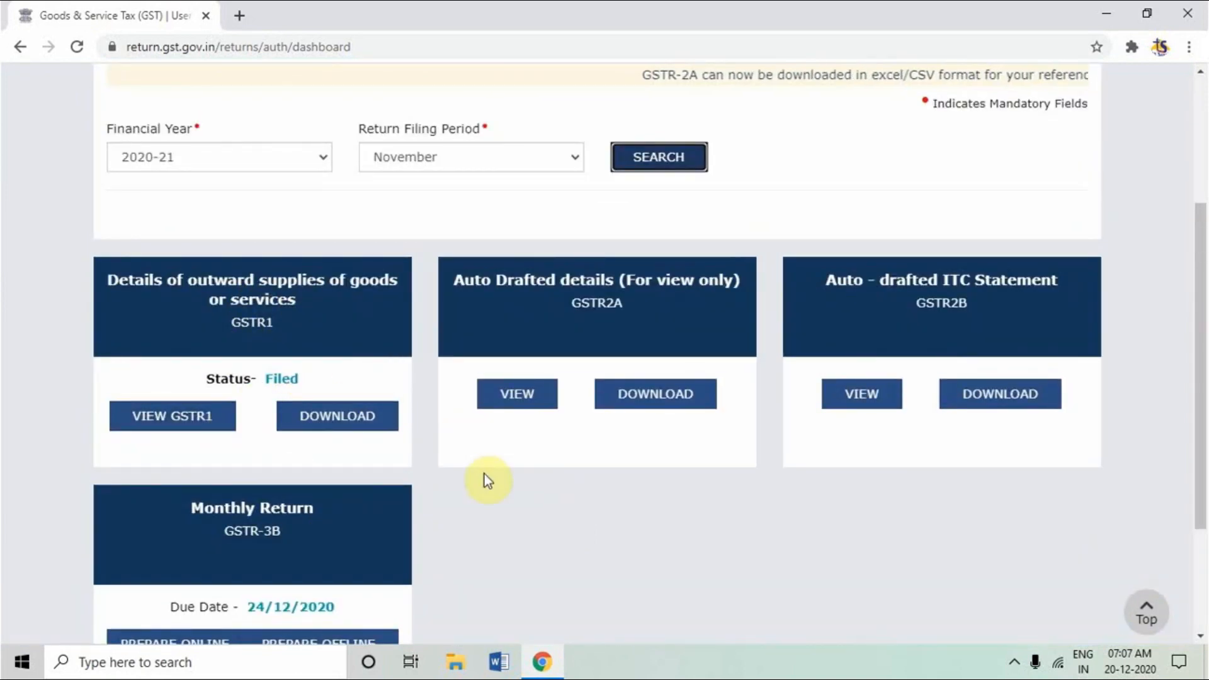
pyautogui.scroll(-3, 486, 479)
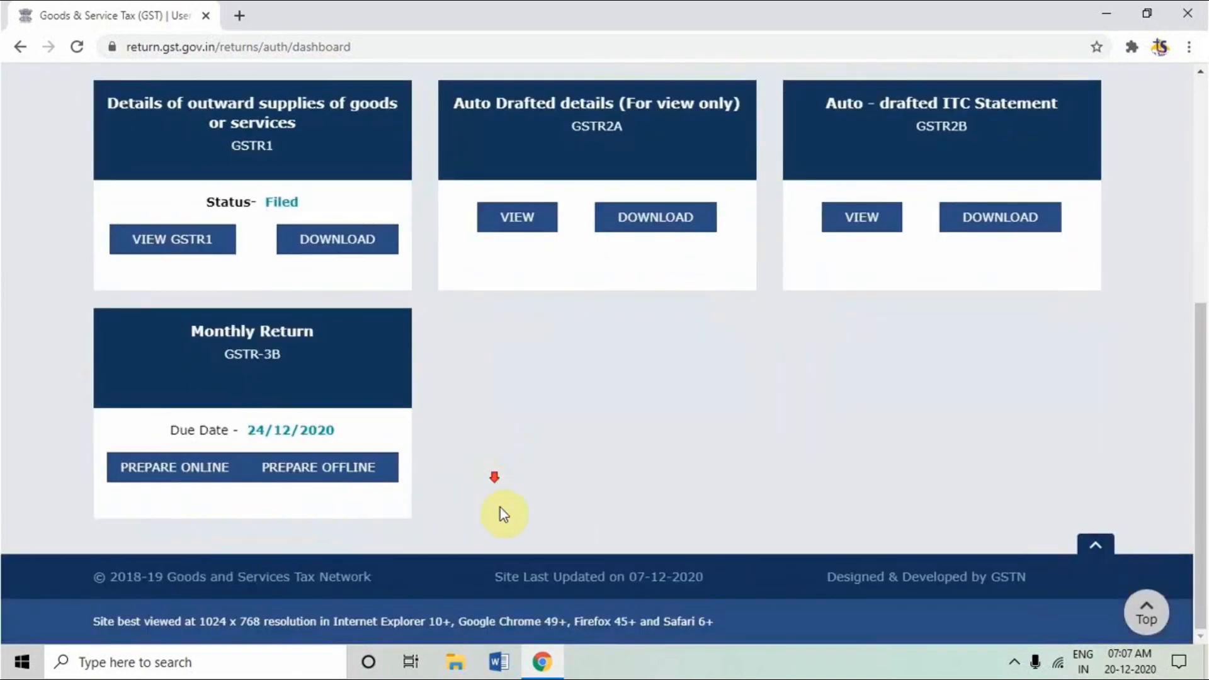
# - Start preparing GSTR-3B online with No for the Nil return, and dismiss the system generated summary
pyautogui.click(161, 471)
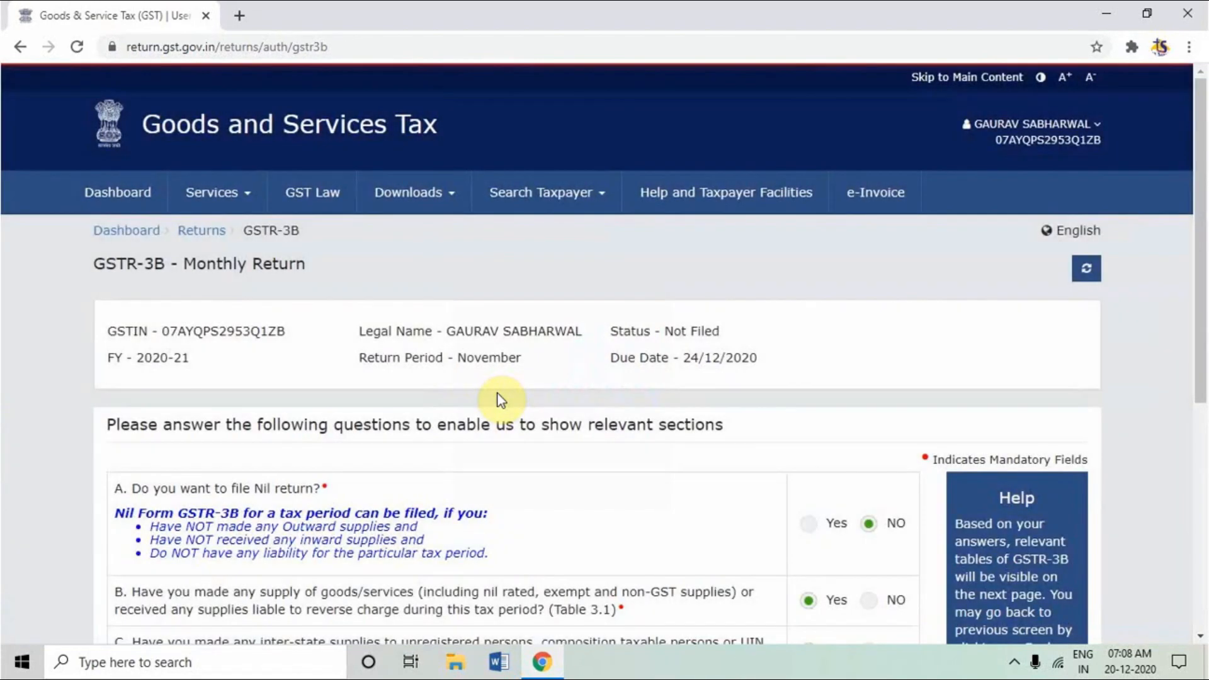
pyautogui.scroll(-3, 505, 403)
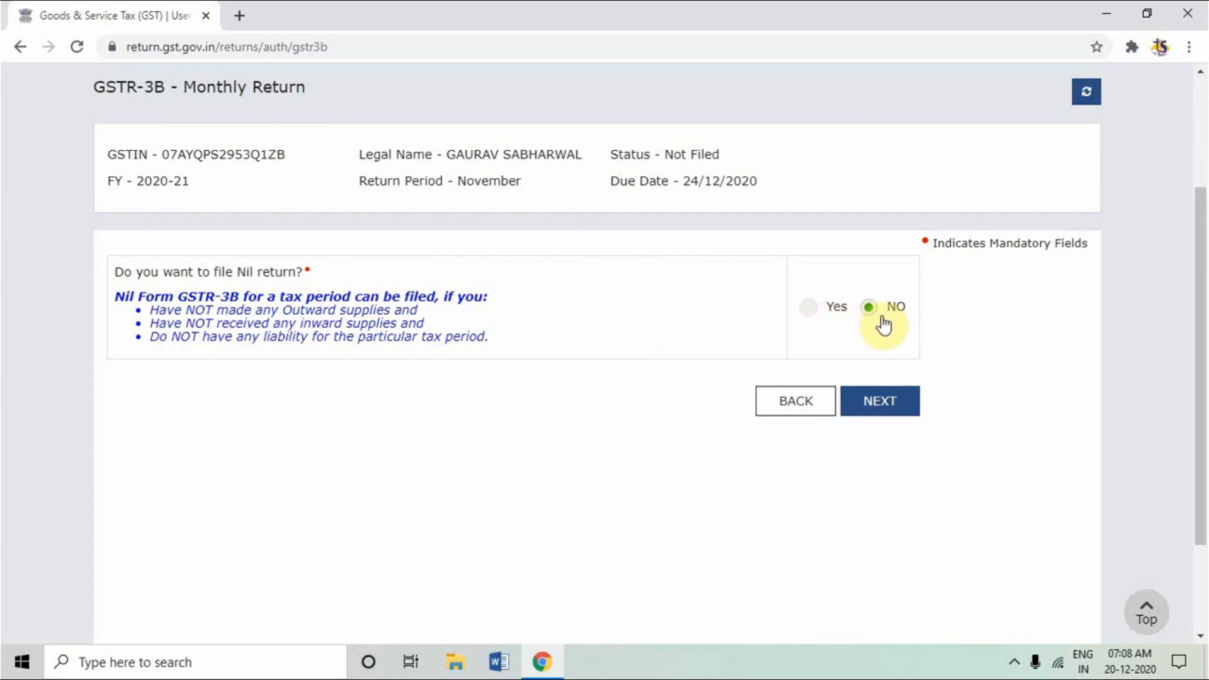
pyautogui.click(901, 408)
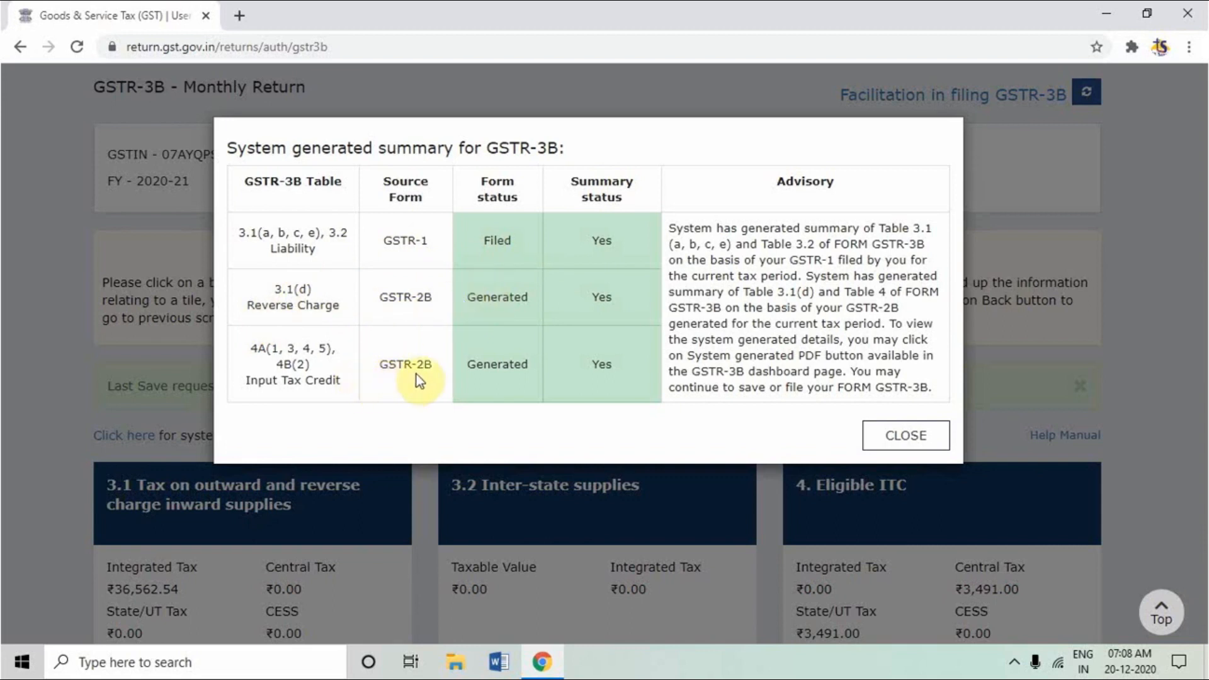
pyautogui.click(902, 435)
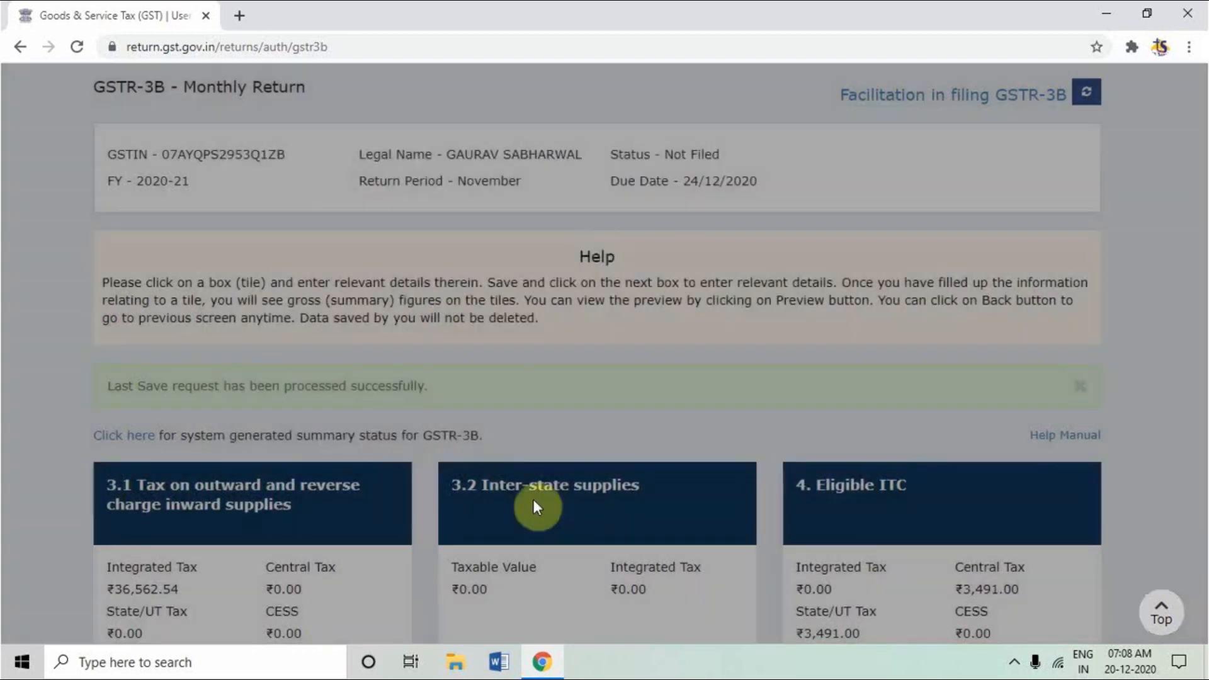
# - Open table 3.1 Tax on outward and reverse charge inward supplies, and accept the IGST refund guidelines
pyautogui.scroll(-4, 499, 481)
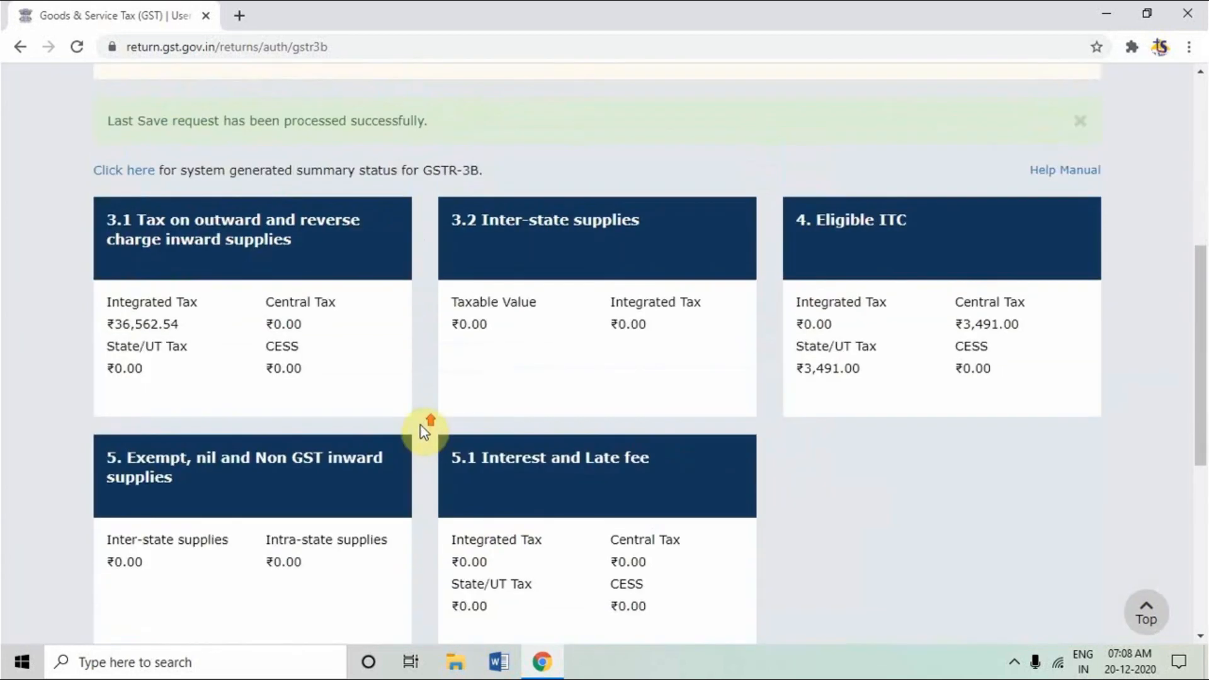
pyautogui.scroll(-4, 599, 437)
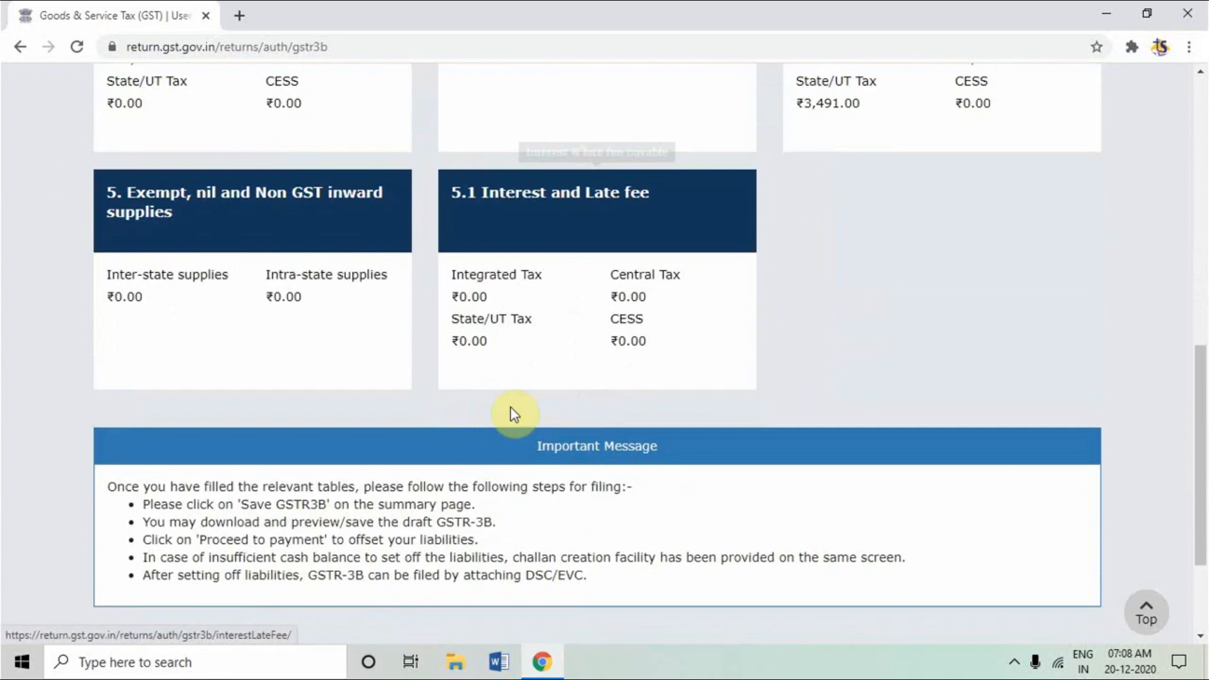
pyautogui.scroll(3, 515, 415)
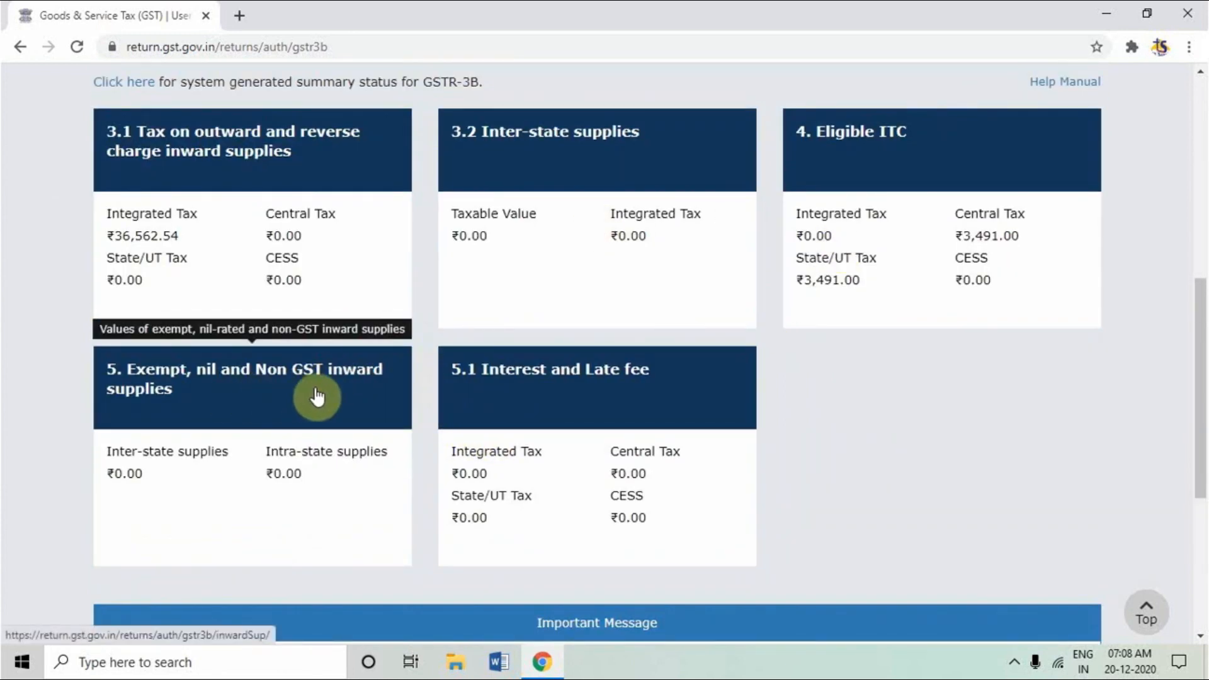
pyautogui.scroll(3, 353, 416)
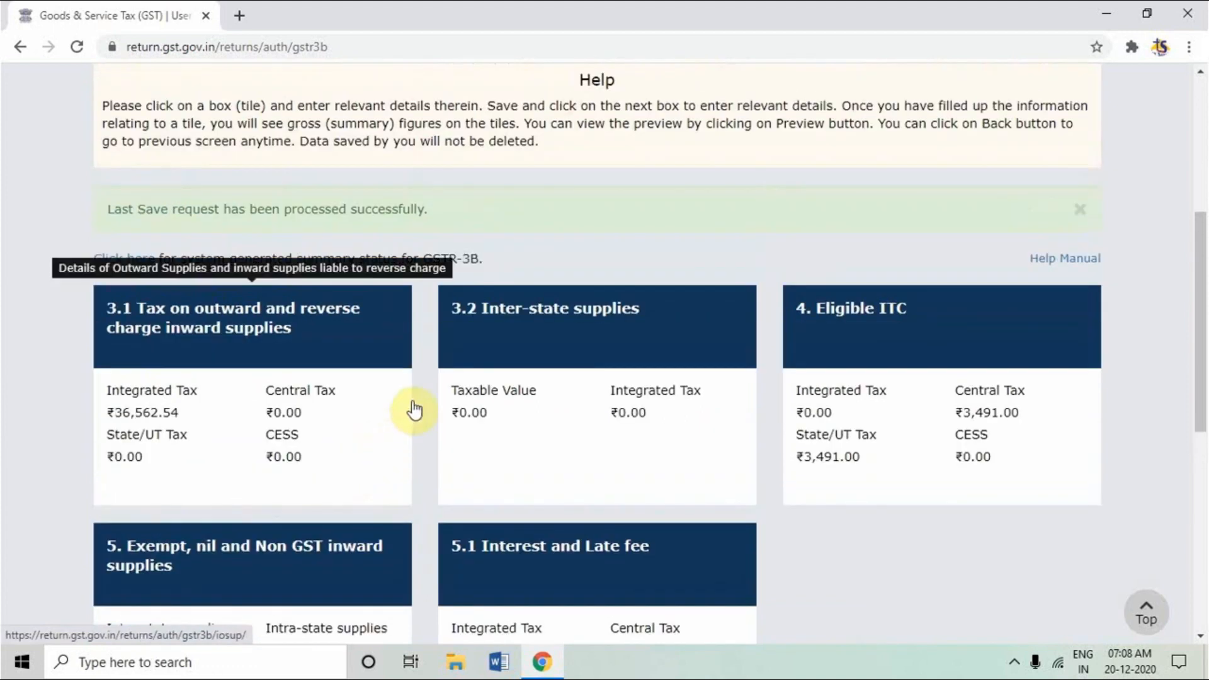
pyautogui.scroll(-3, 428, 398)
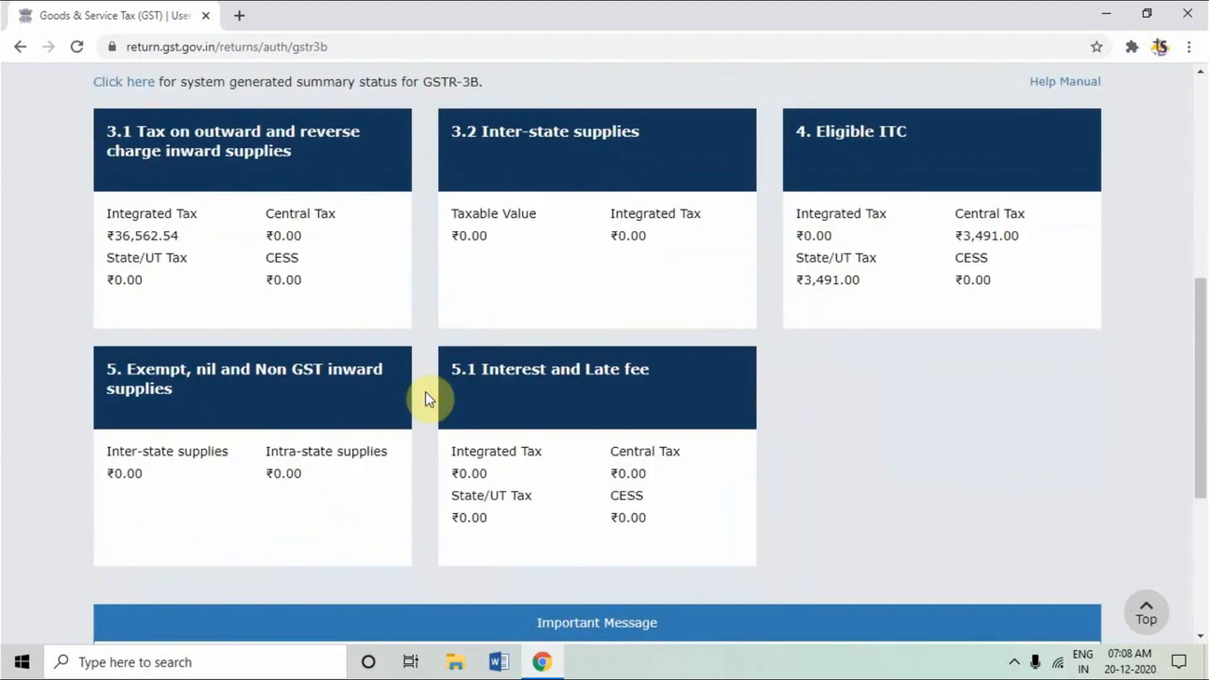
pyautogui.scroll(3, 428, 399)
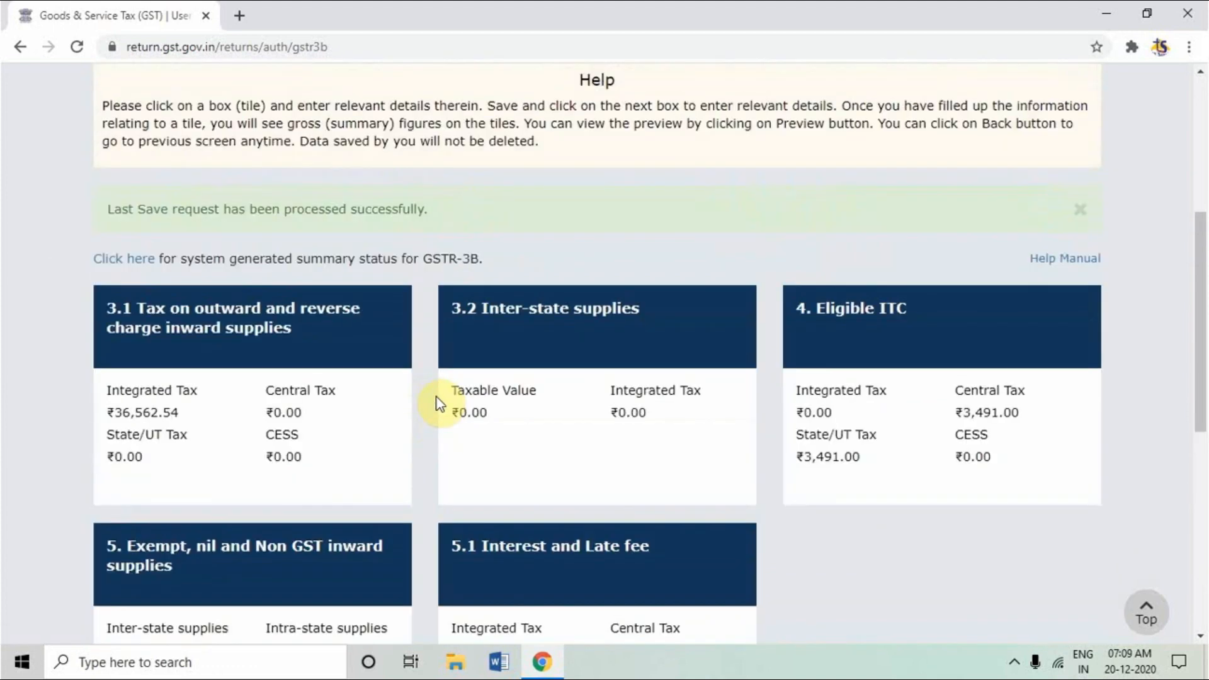
pyautogui.click(292, 342)
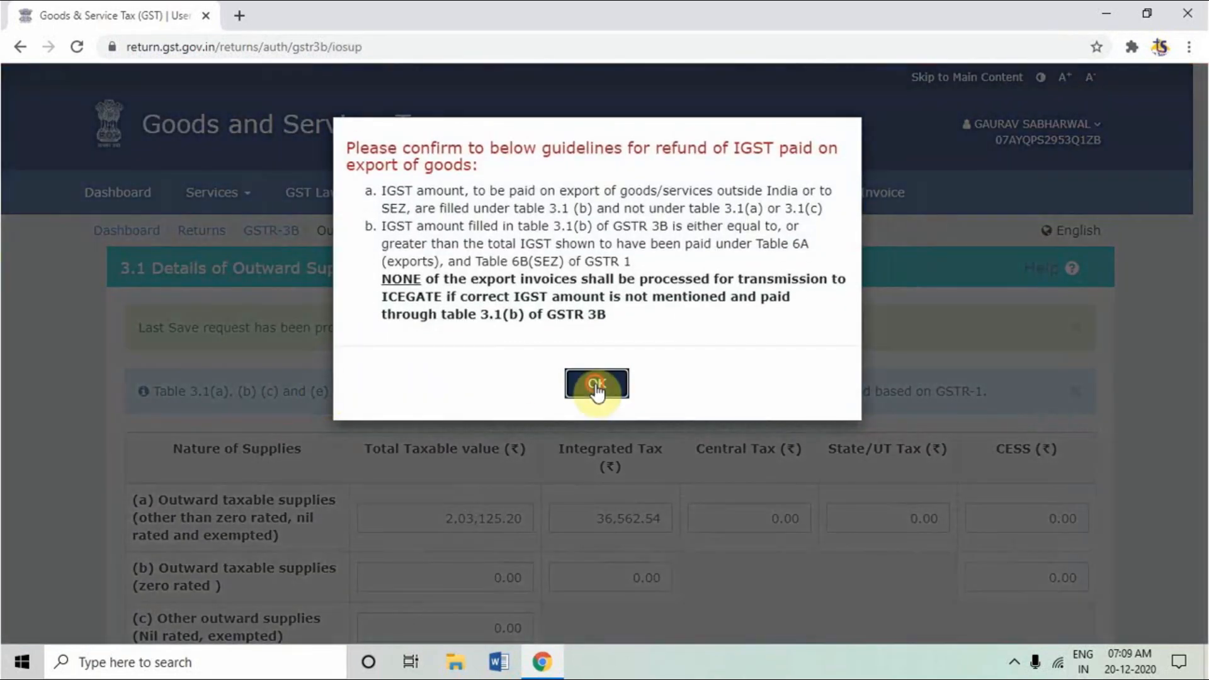
pyautogui.click(597, 350)
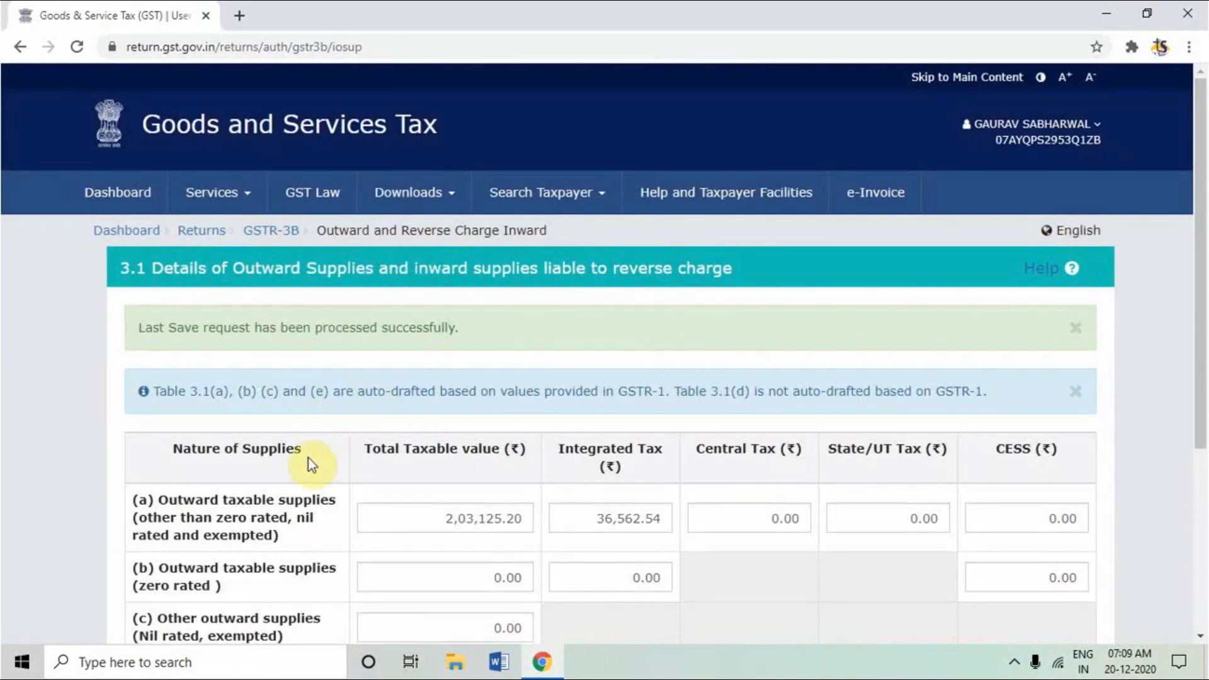
# - Enter 1110 as total taxable value and 10 as integrated tax for inward supplies liable to reverse charge in table 3.1(d)
pyautogui.scroll(-4, 311, 463)
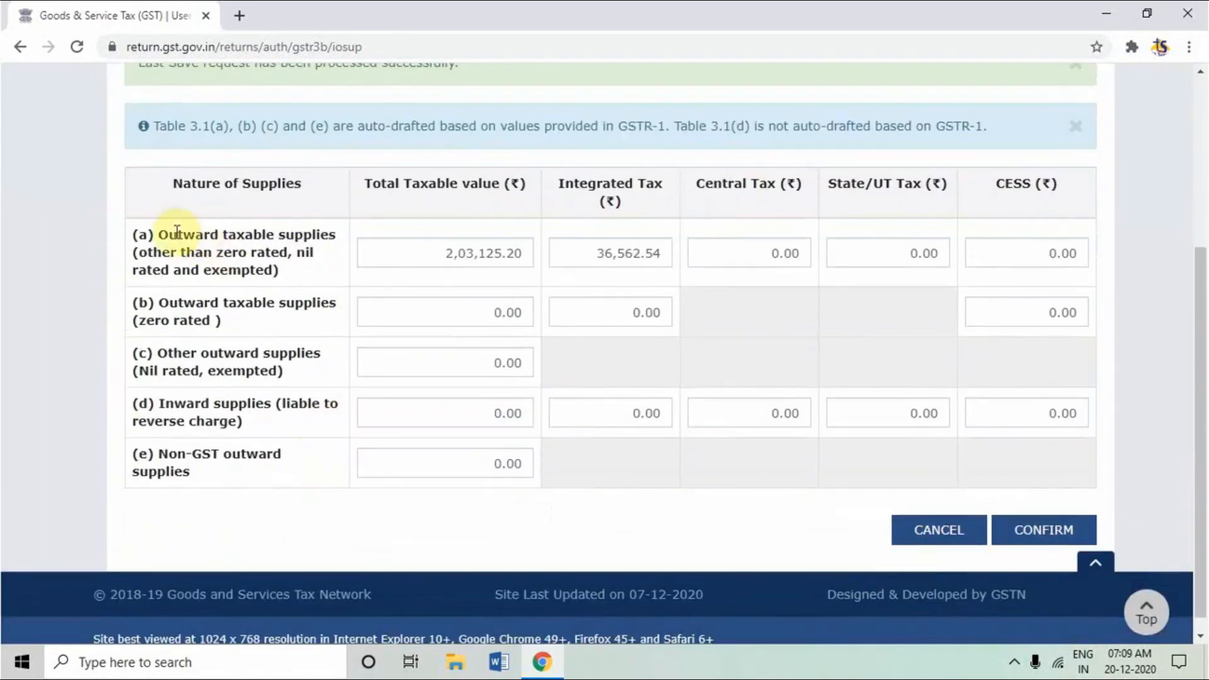
pyautogui.moveTo(416, 258)
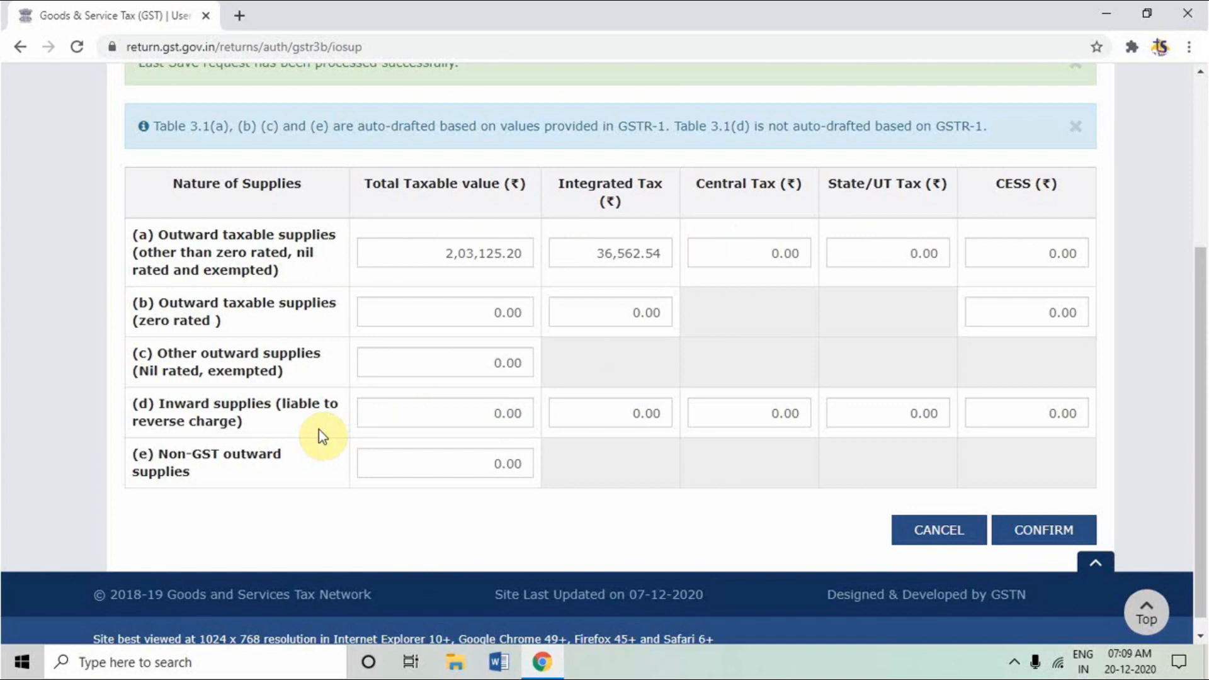
pyautogui.click(452, 414)
pyautogui.write('1110')
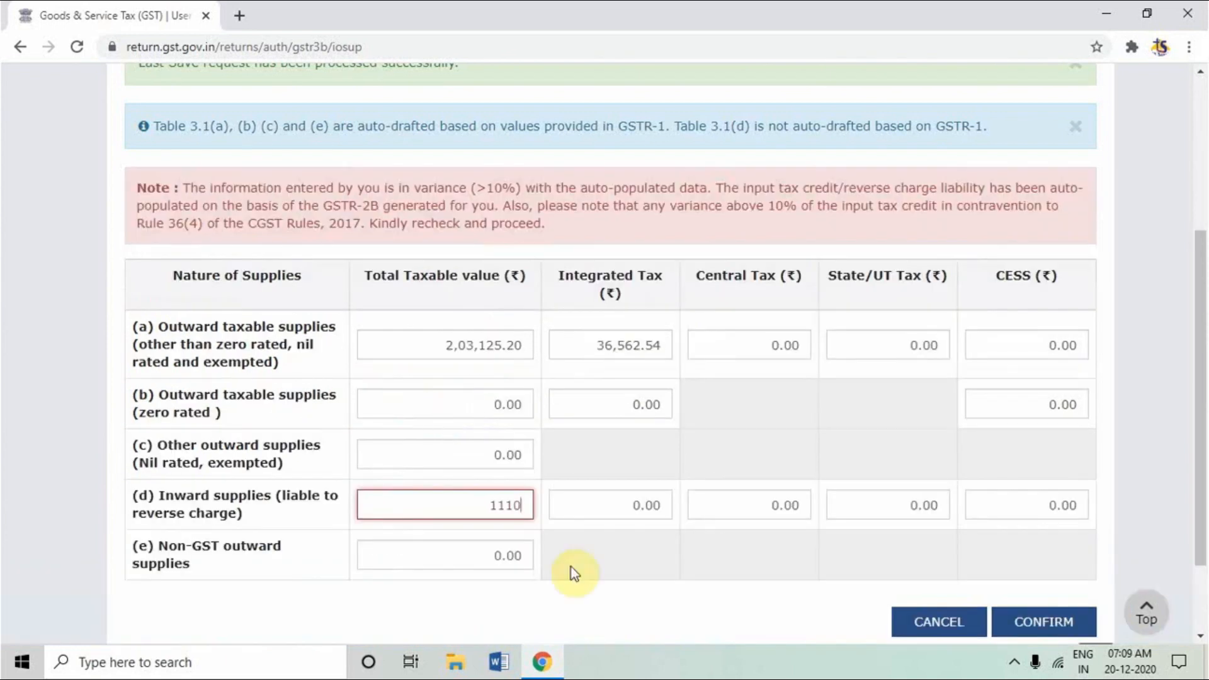
pyautogui.click(618, 575)
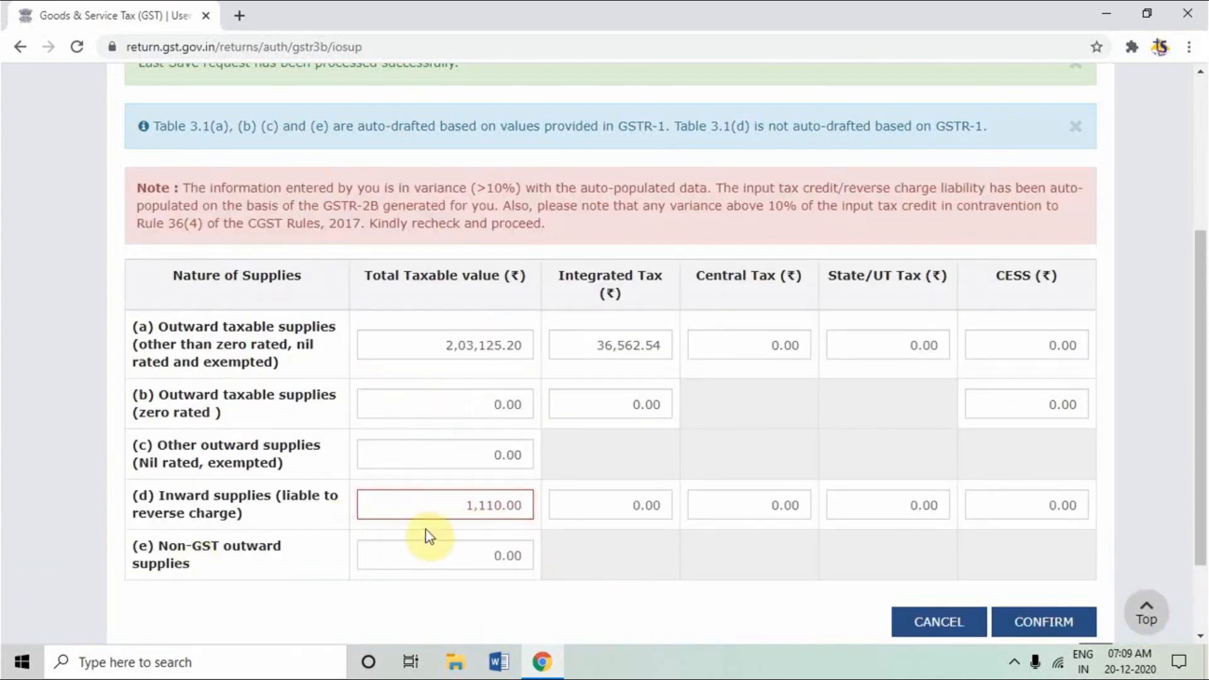
pyautogui.click(608, 505)
pyautogui.write('10')
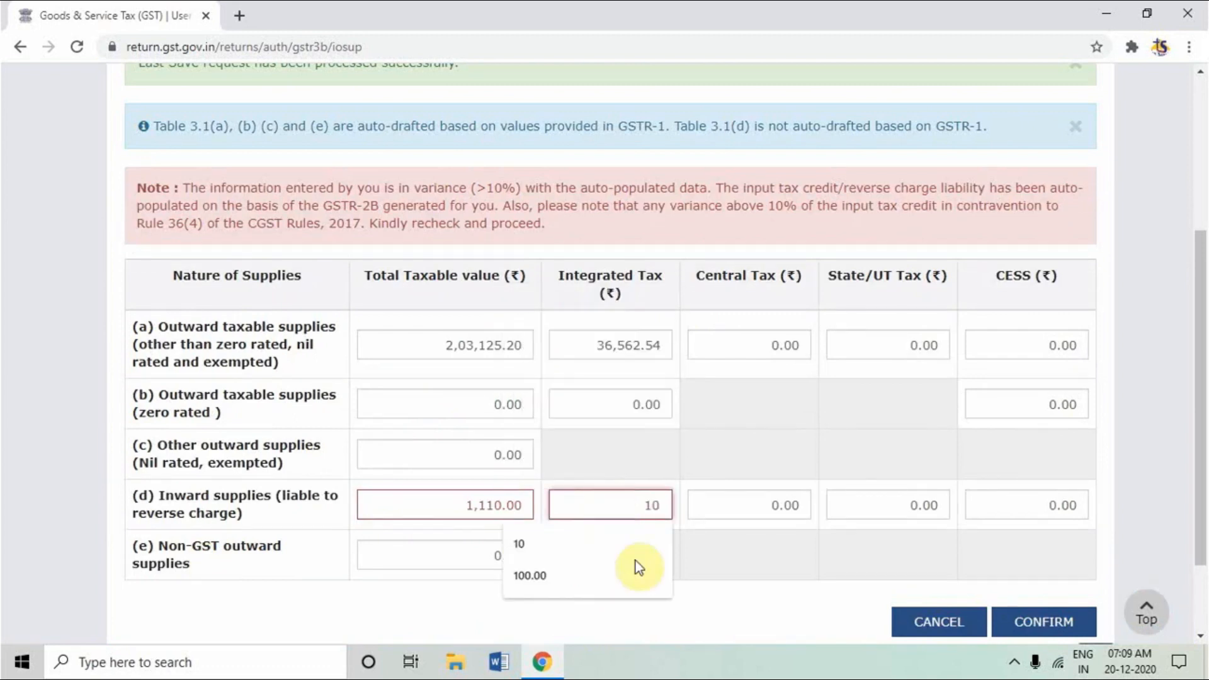
pyautogui.click(731, 596)
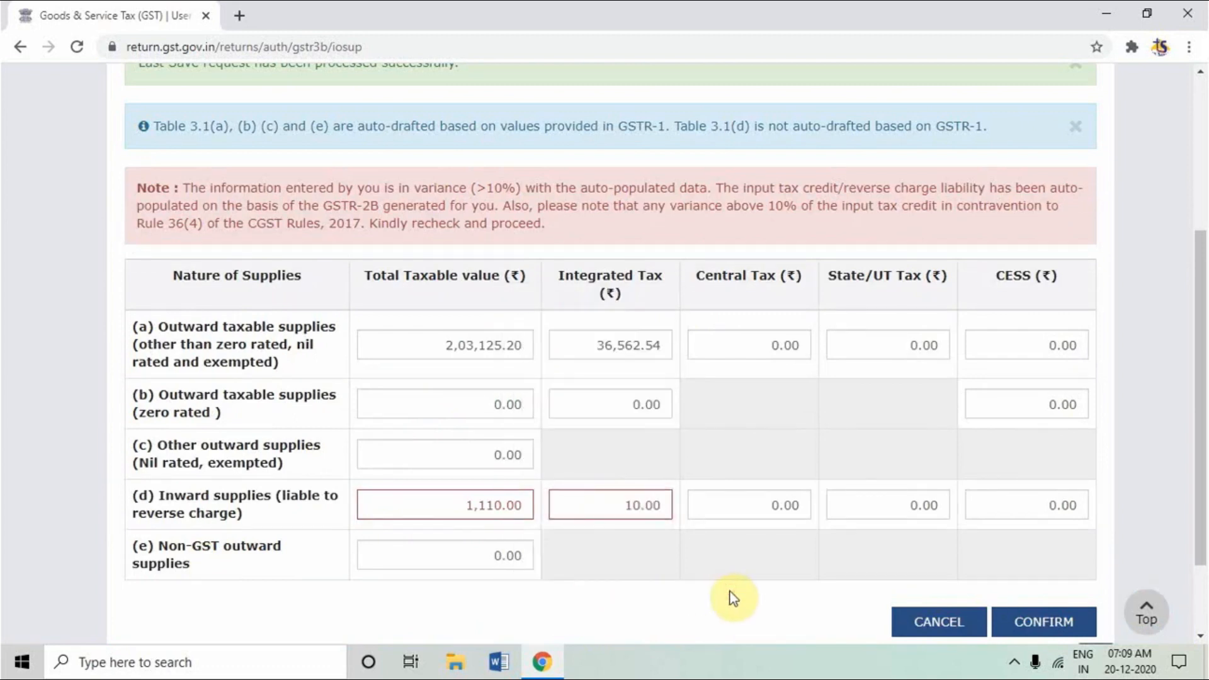
# - Clear the taxable value and integrated tax entered for reverse charge inward supplies in table 3.1(d)
pyautogui.moveTo(449, 509); pyautogui.dragTo(553, 514)
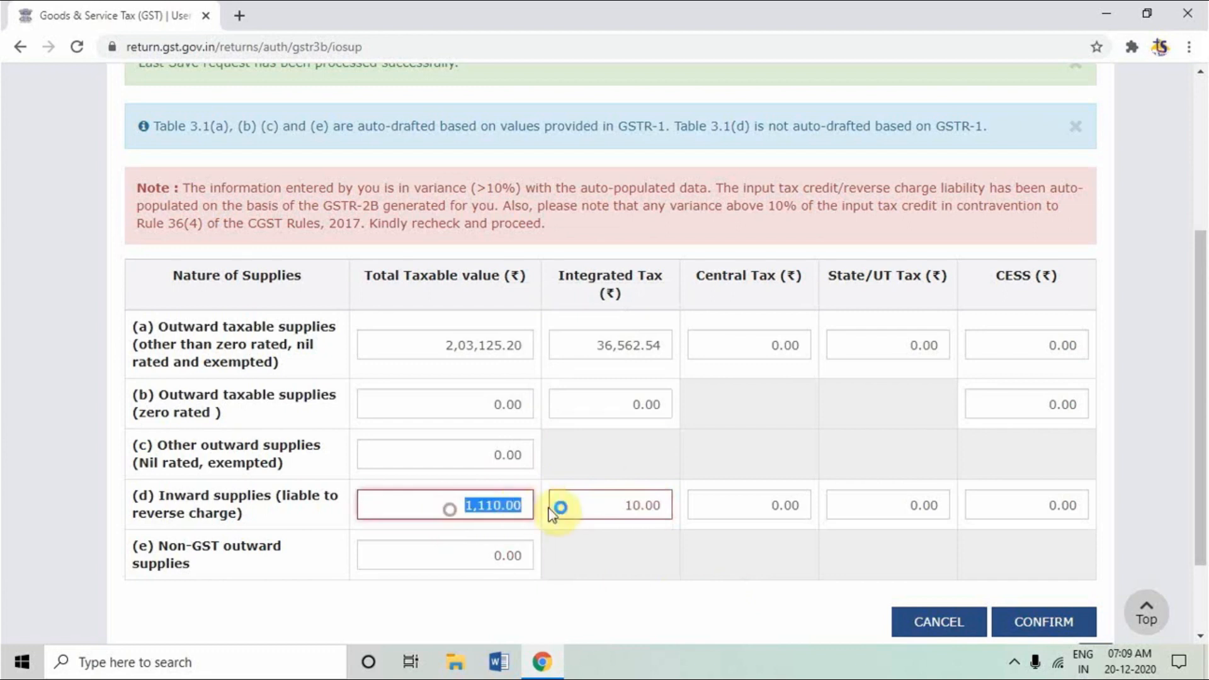
pyautogui.press('BackSpace')
pyautogui.click(578, 563)
pyautogui.click(589, 504)
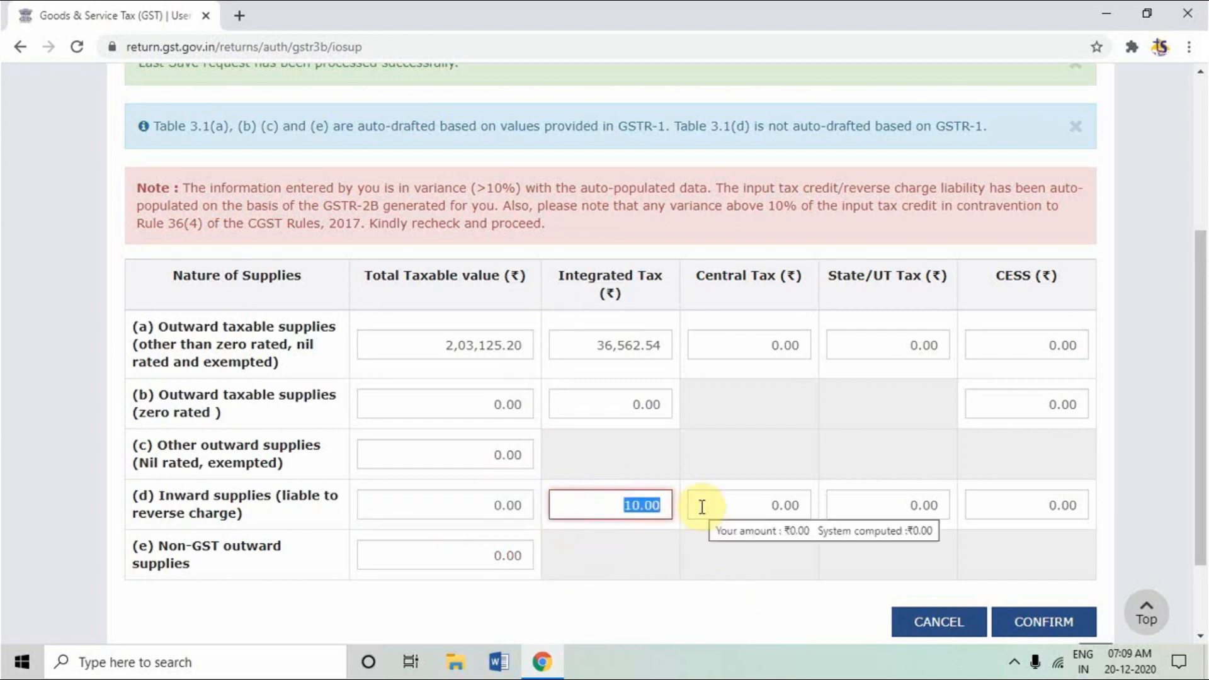
pyautogui.press('BackSpace')
pyautogui.click(681, 468)
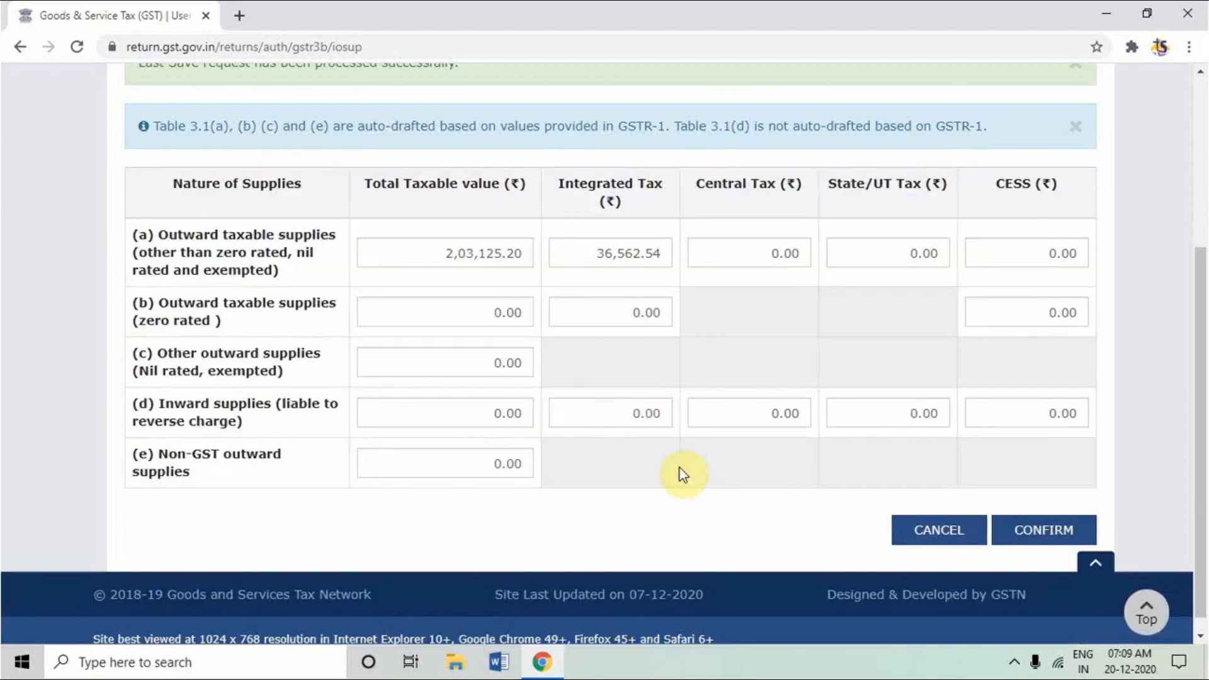
# - Review and confirm the outward and reverse charge inward supply details in table 3.1
pyautogui.scroll(2, 679, 468)
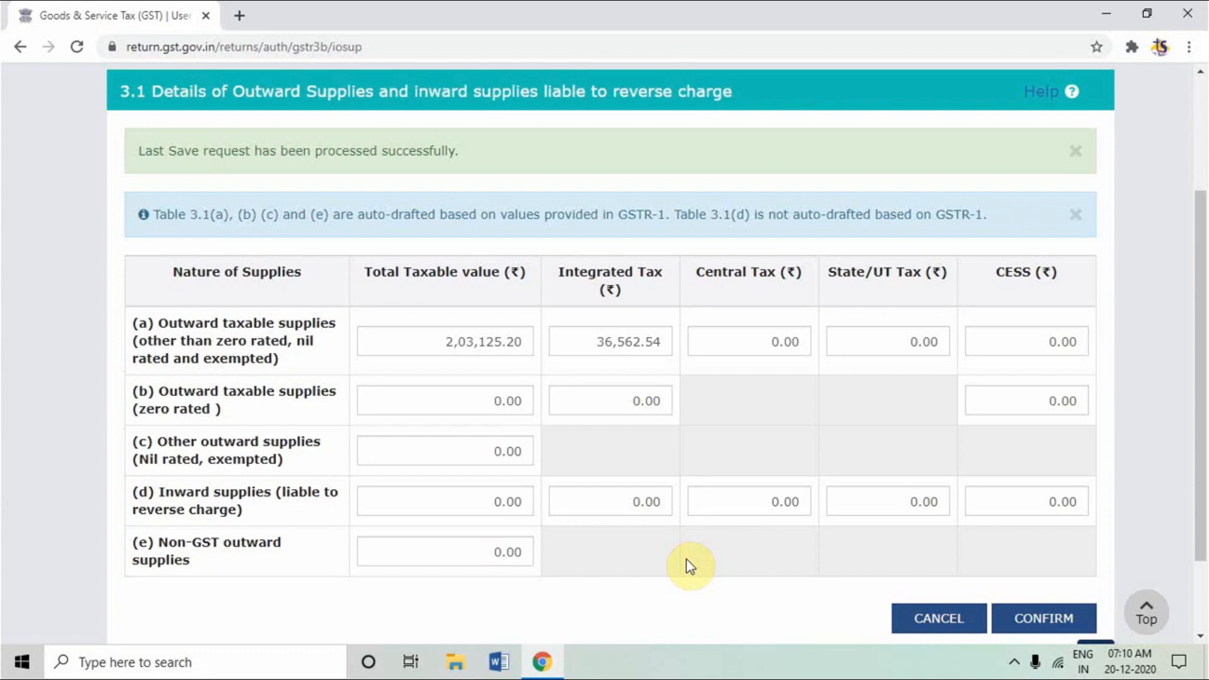
pyautogui.scroll(-2, 690, 566)
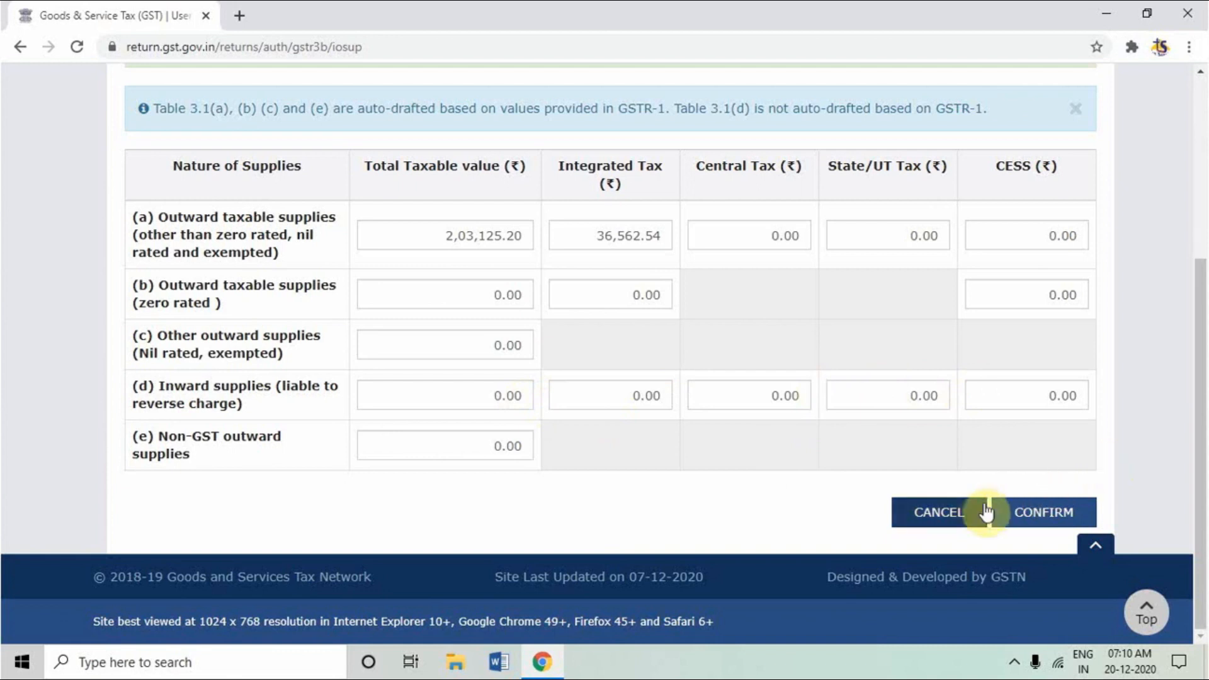
pyautogui.click(1046, 516)
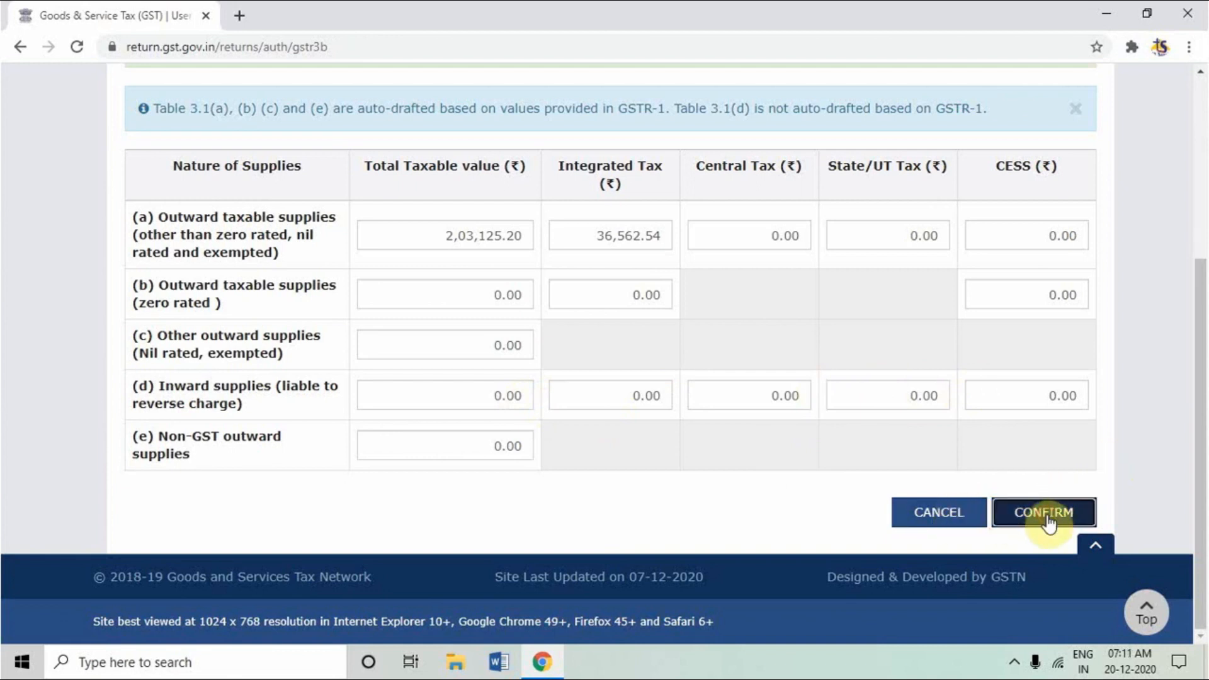
# - Open table 4 Eligible ITC from the GSTR-3B summary page
pyautogui.scroll(-5, 698, 458)
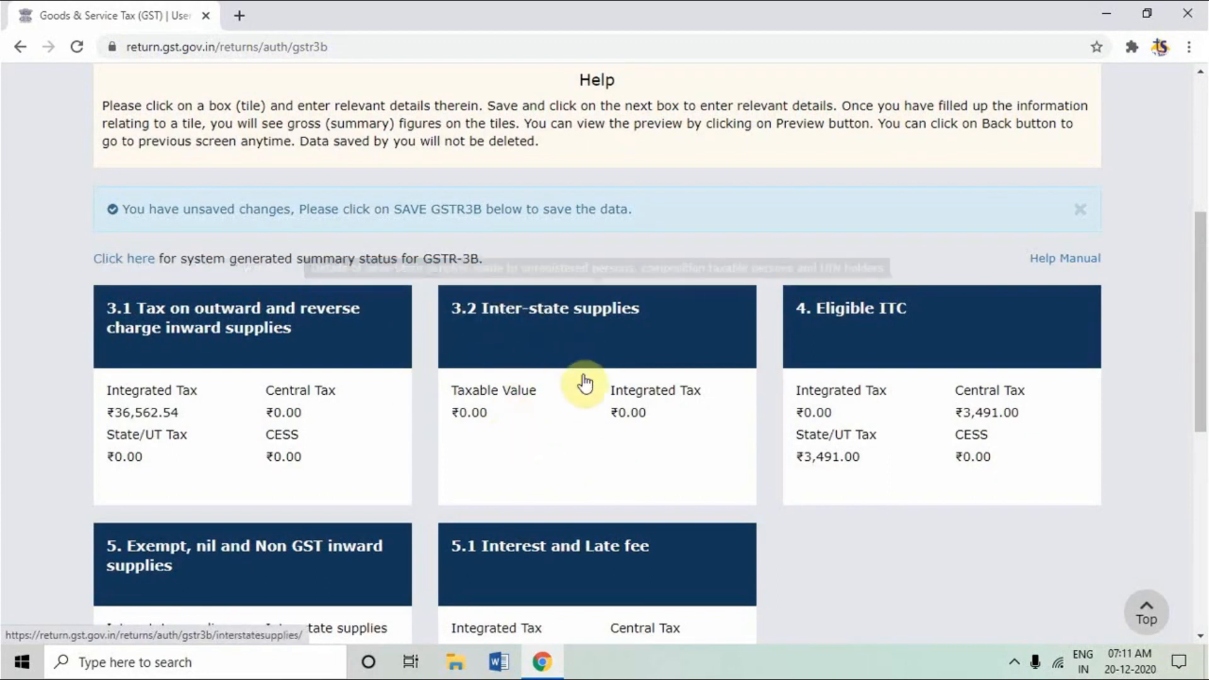
pyautogui.click(893, 399)
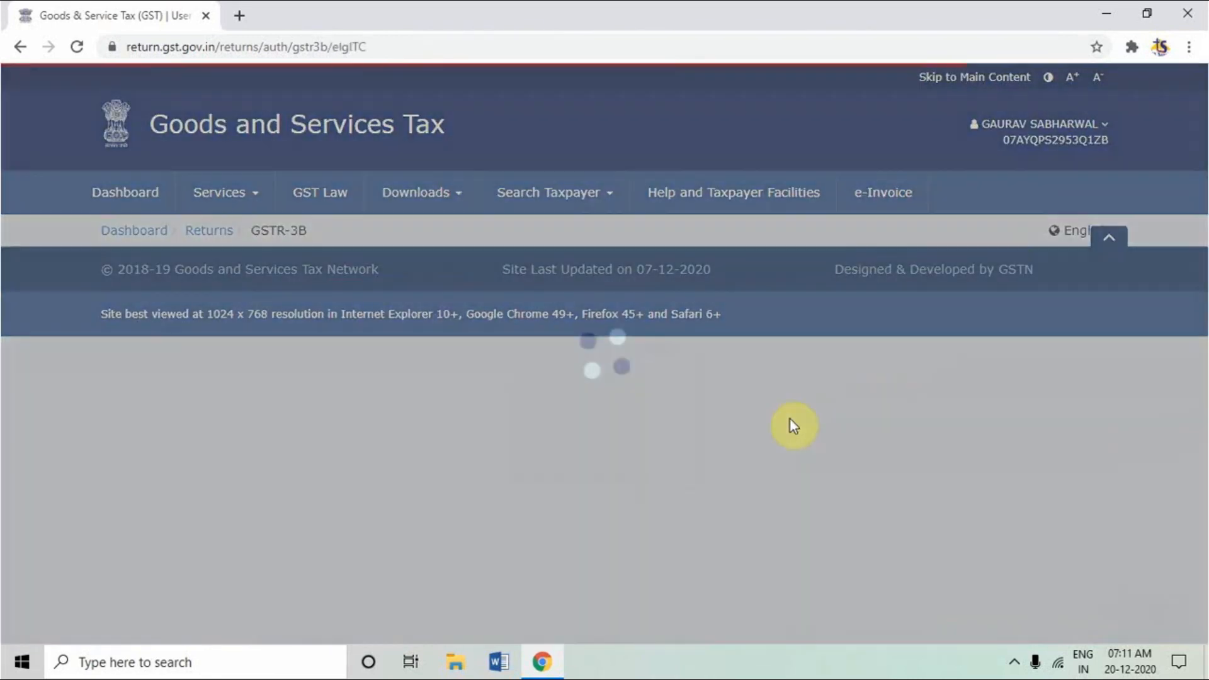
pyautogui.scroll(-5, 702, 429)
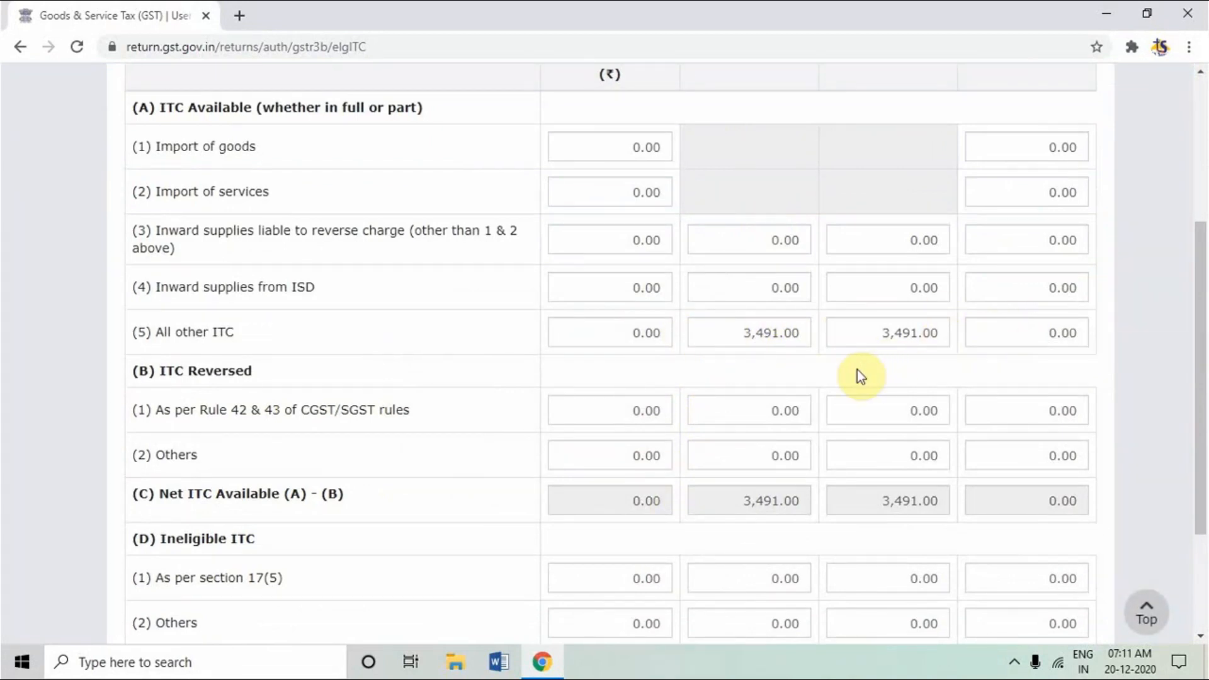
# - Enter integrated tax 1 and central tax 11 for inward supplies liable to reverse charge in row 4(A)(3)
pyautogui.scroll(3, 856, 369)
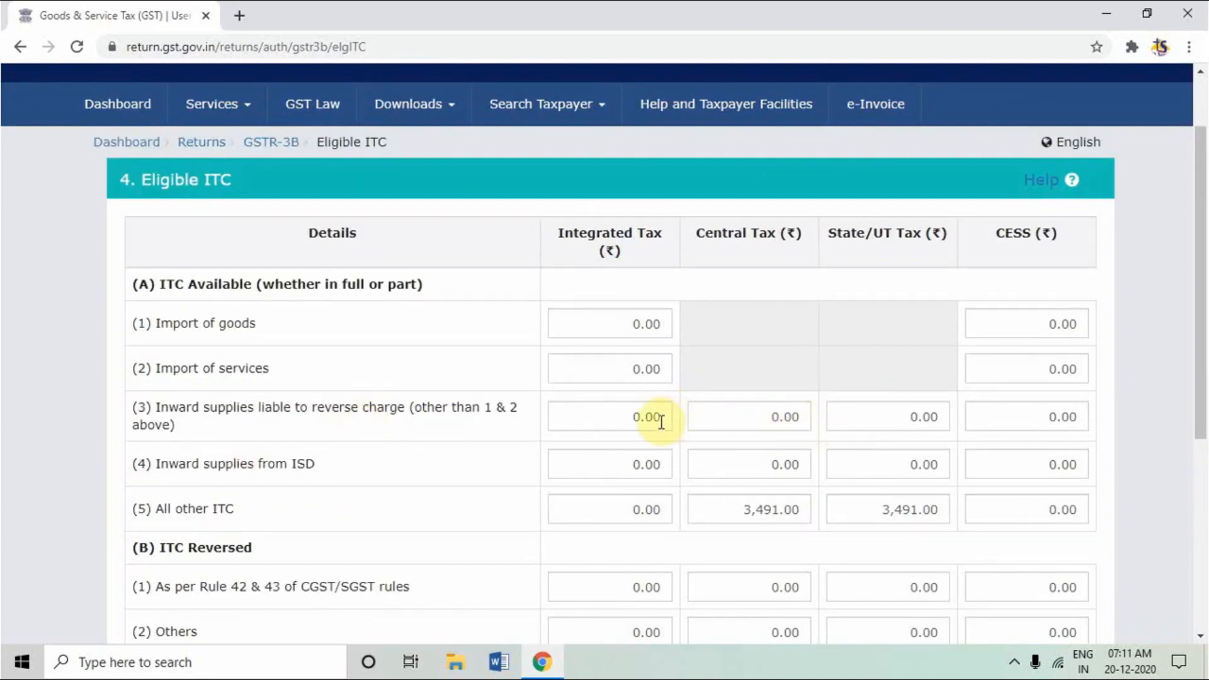
pyautogui.click(602, 422)
pyautogui.write('1')
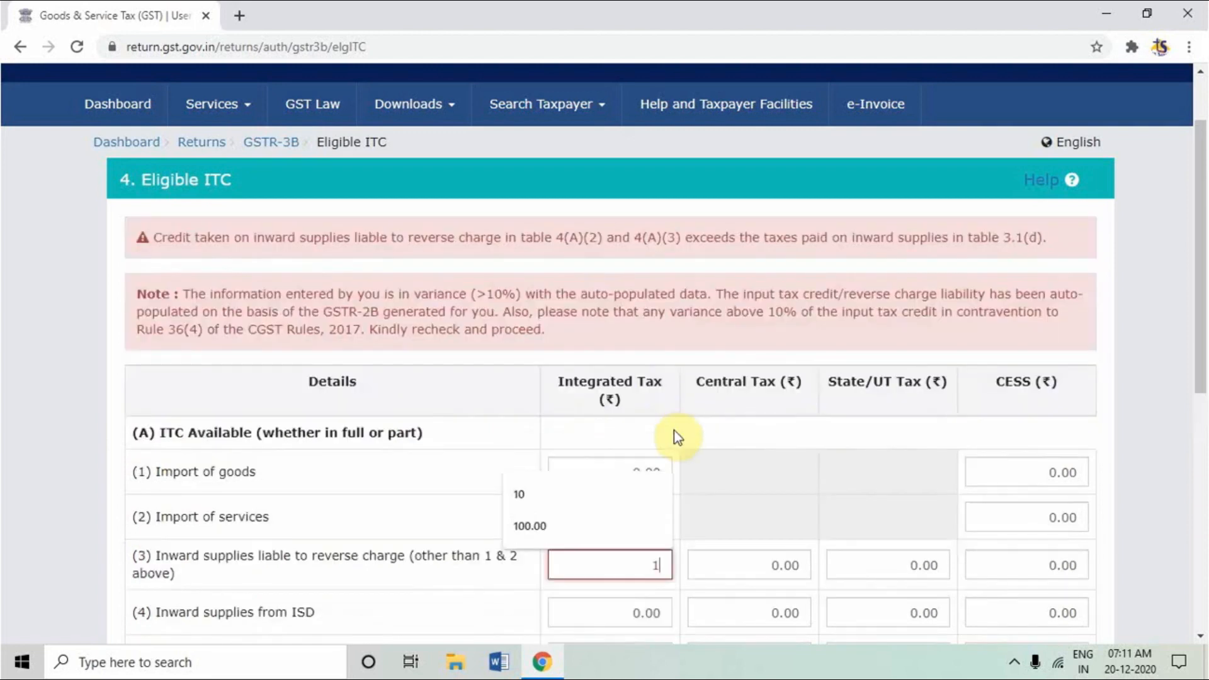
pyautogui.click(729, 561)
pyautogui.write('11')
pyautogui.click(917, 561)
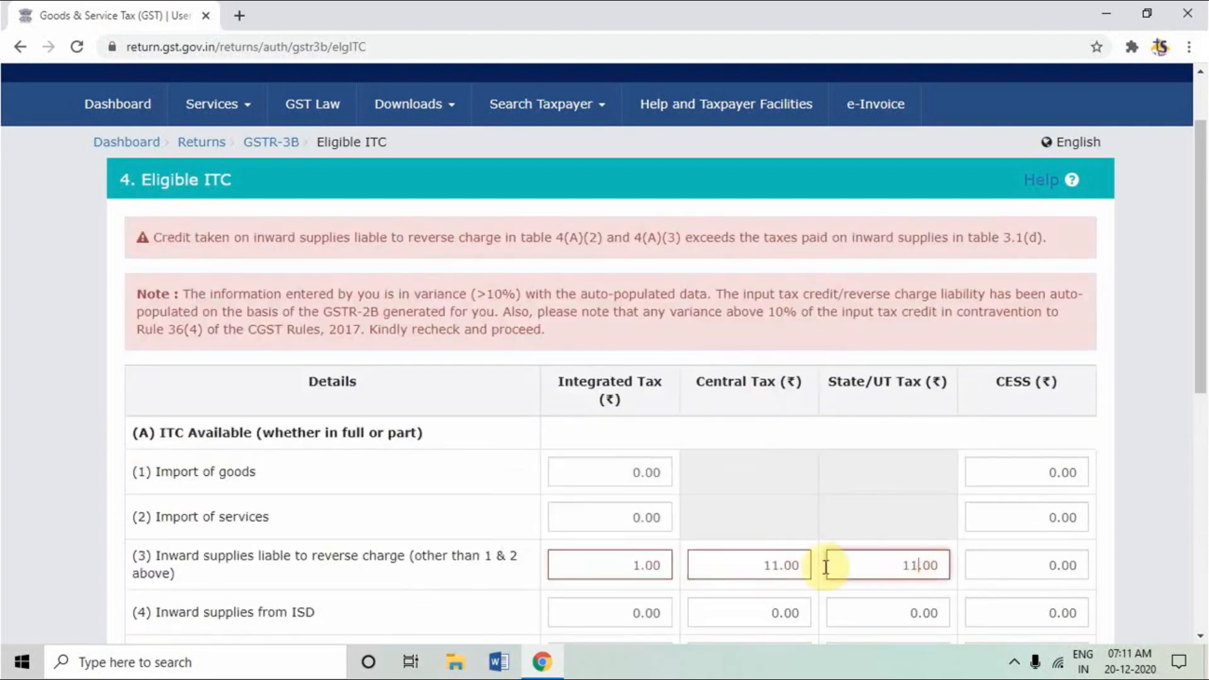
# - Clear the integrated and central tax amounts entered for reverse charge inward supplies in row 4(A)(3)
pyautogui.moveTo(616, 561); pyautogui.dragTo(670, 564)
pyautogui.press('BackSpace')
pyautogui.click(740, 565)
pyautogui.press('Delete')
pyautogui.press('Delete')
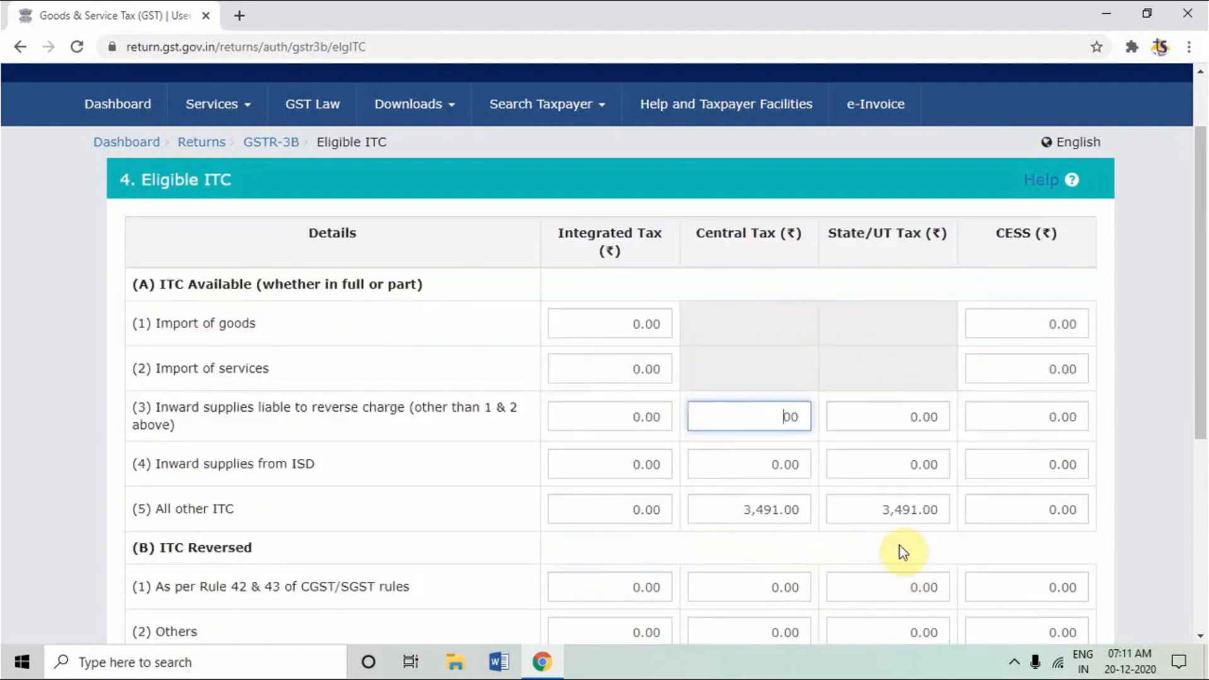
pyautogui.click(1118, 420)
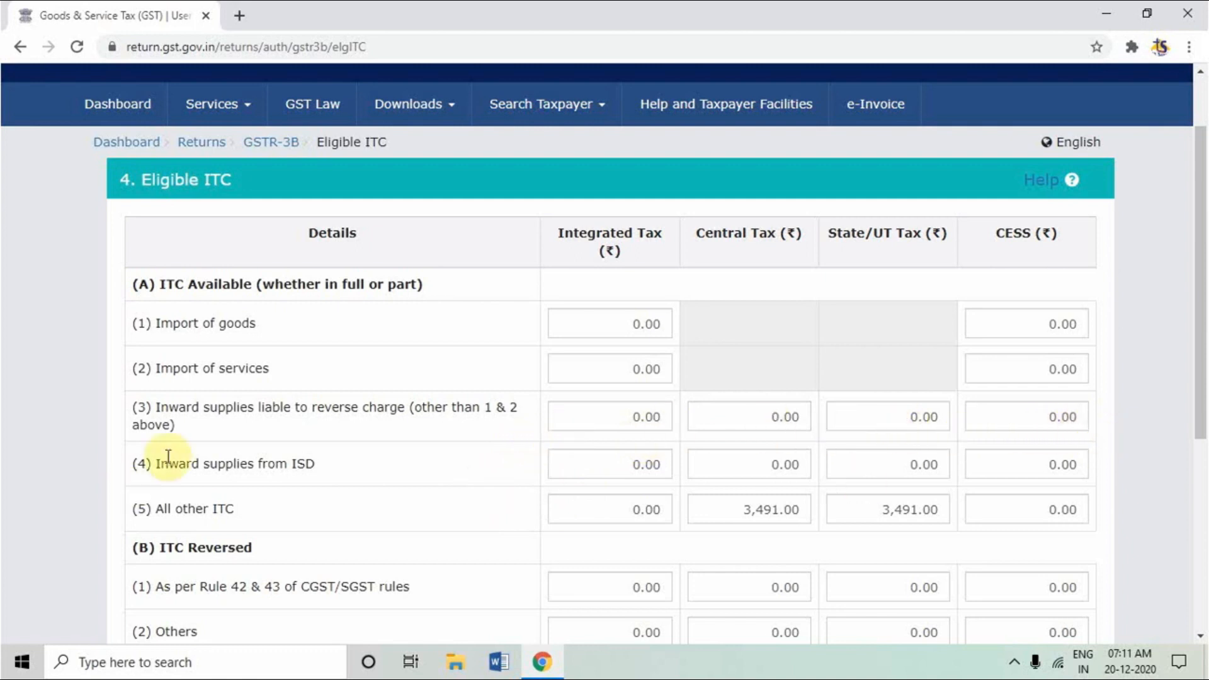
# - Confirm the Eligible ITC details and save the GSTR-3B return
pyautogui.scroll(-5, 448, 470)
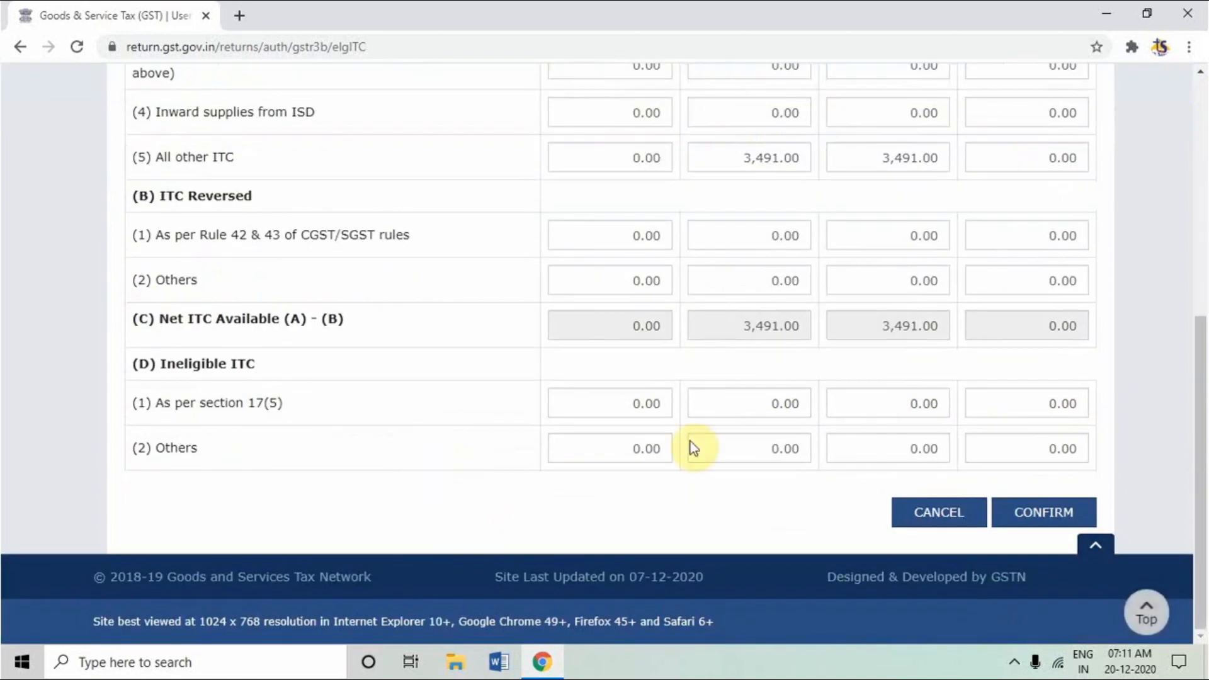
pyautogui.click(1053, 512)
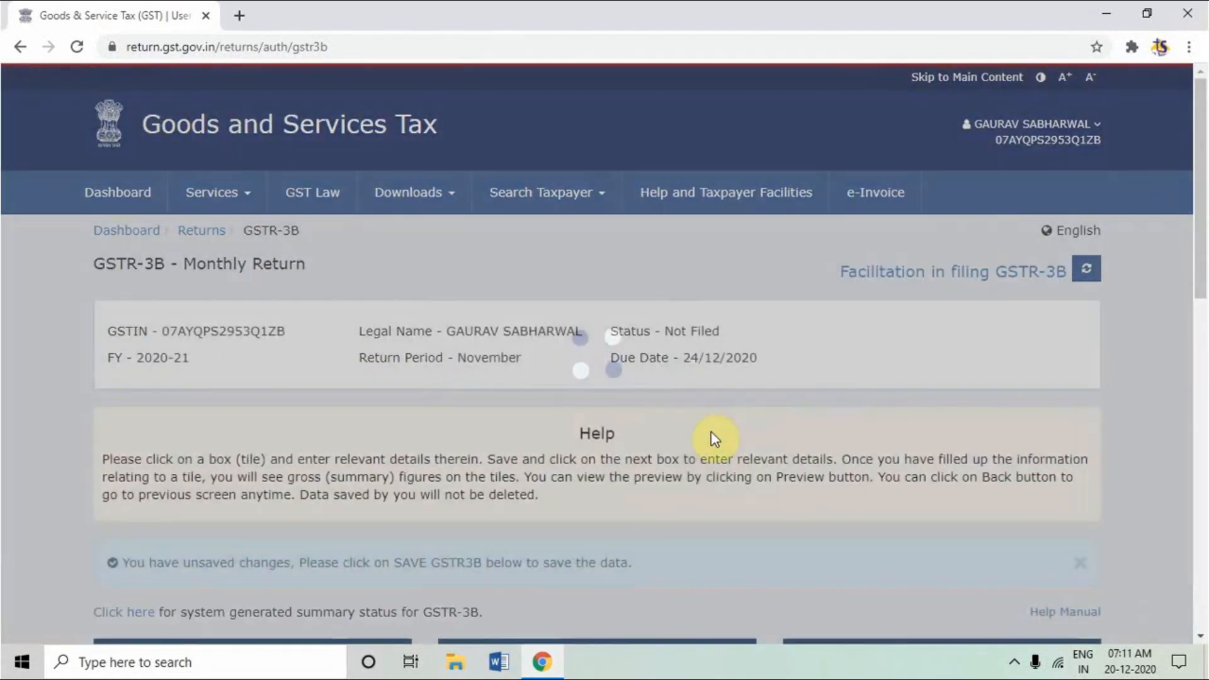
pyautogui.scroll(-4, 707, 453)
pyautogui.scroll(-4, 626, 491)
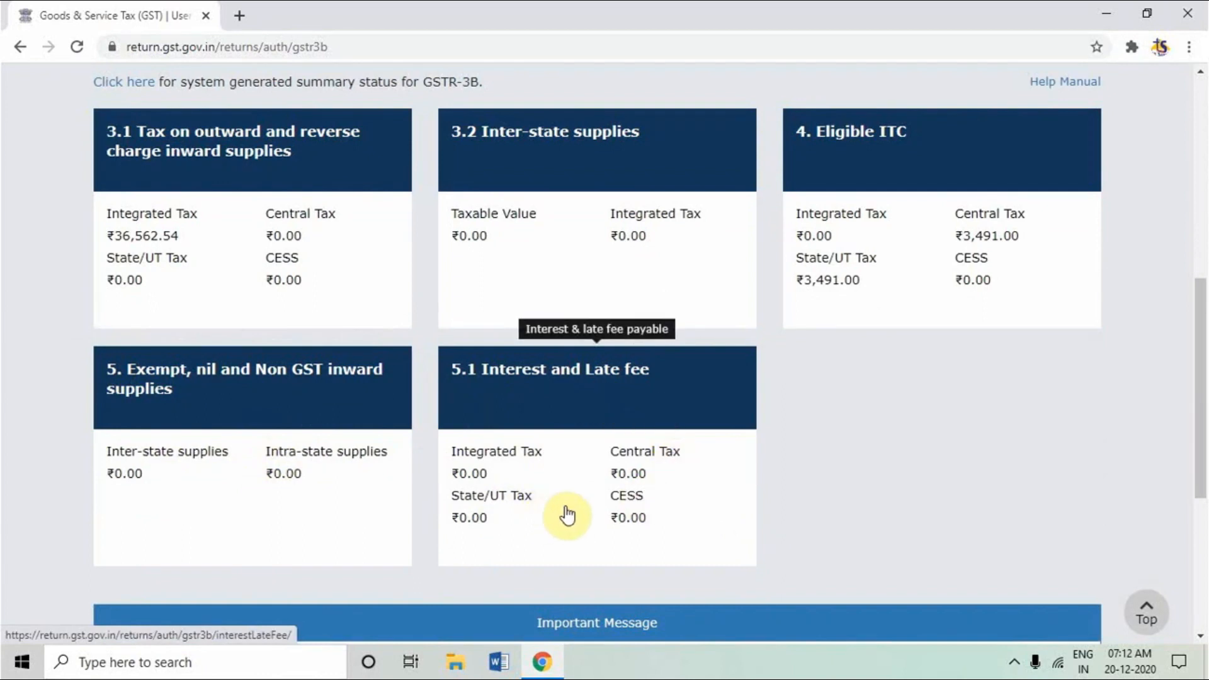
pyautogui.scroll(-5, 567, 515)
pyautogui.click(648, 522)
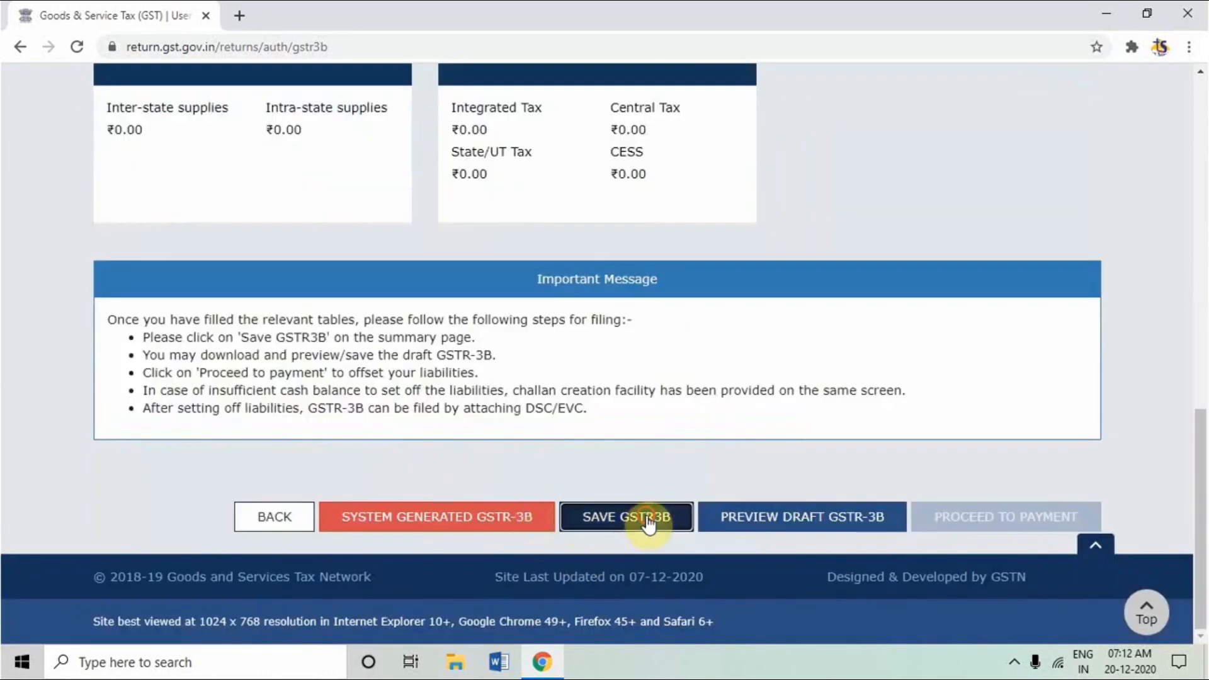
# - Proceed to payment of tax and review the ITC utilisation and cash payment table
pyautogui.scroll(-10, 620, 438)
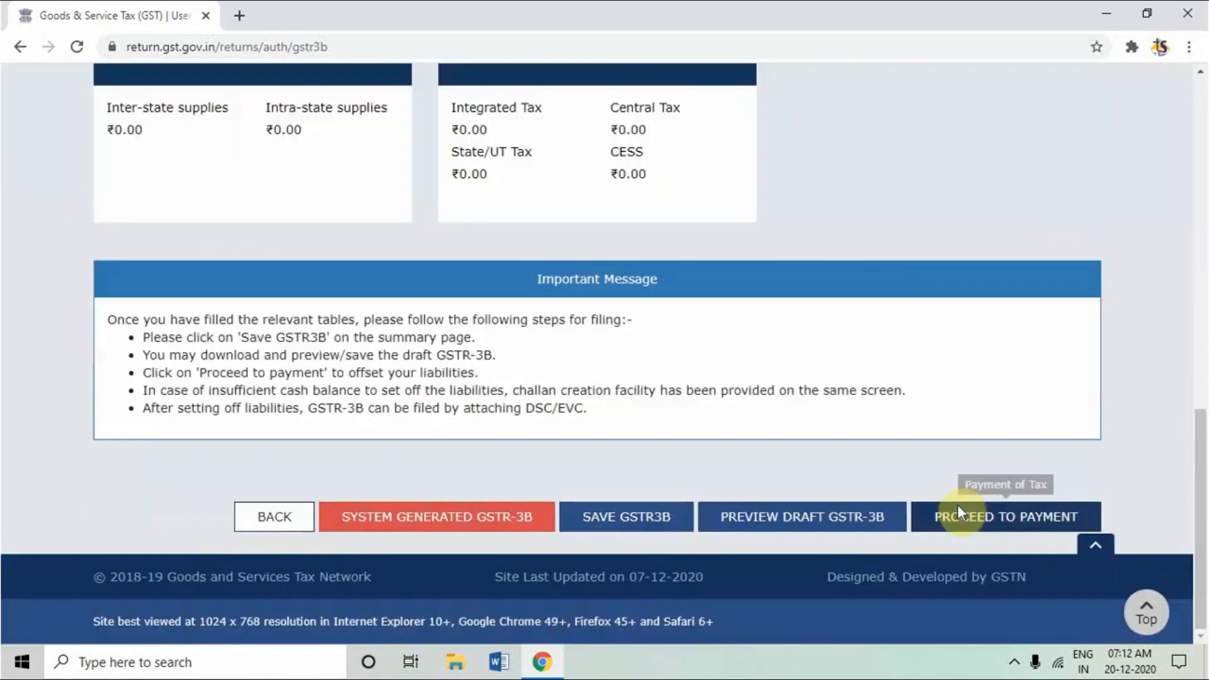
pyautogui.click(986, 524)
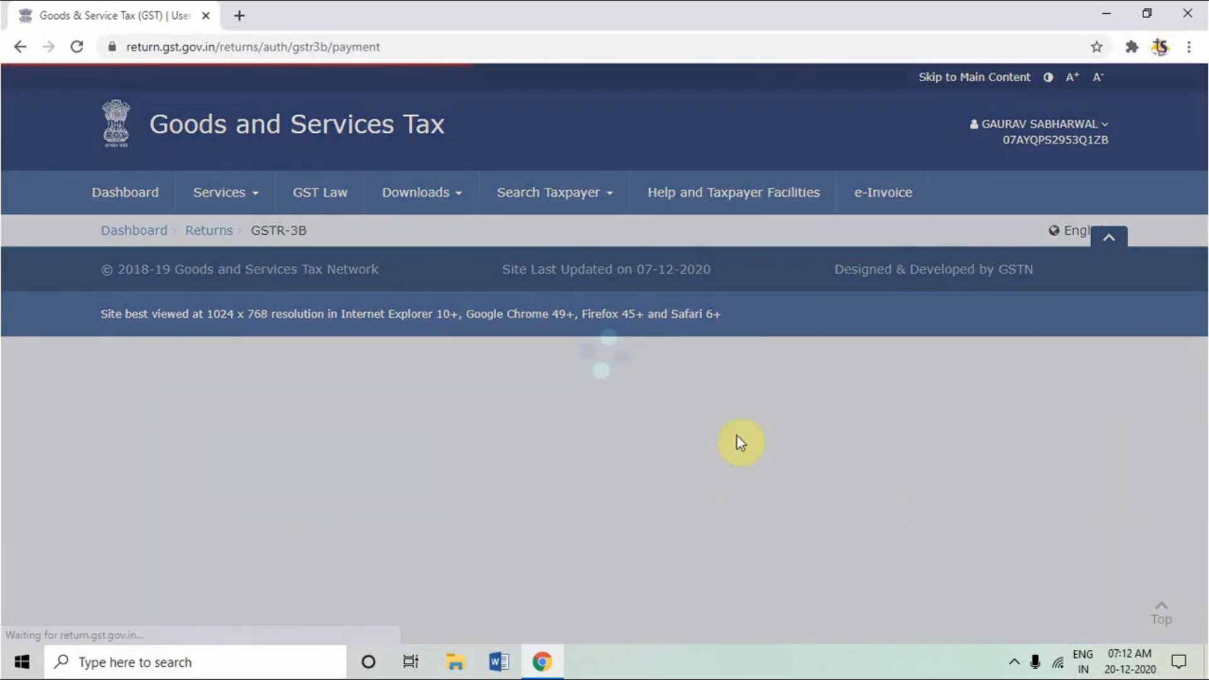
pyautogui.scroll(-15, 666, 433)
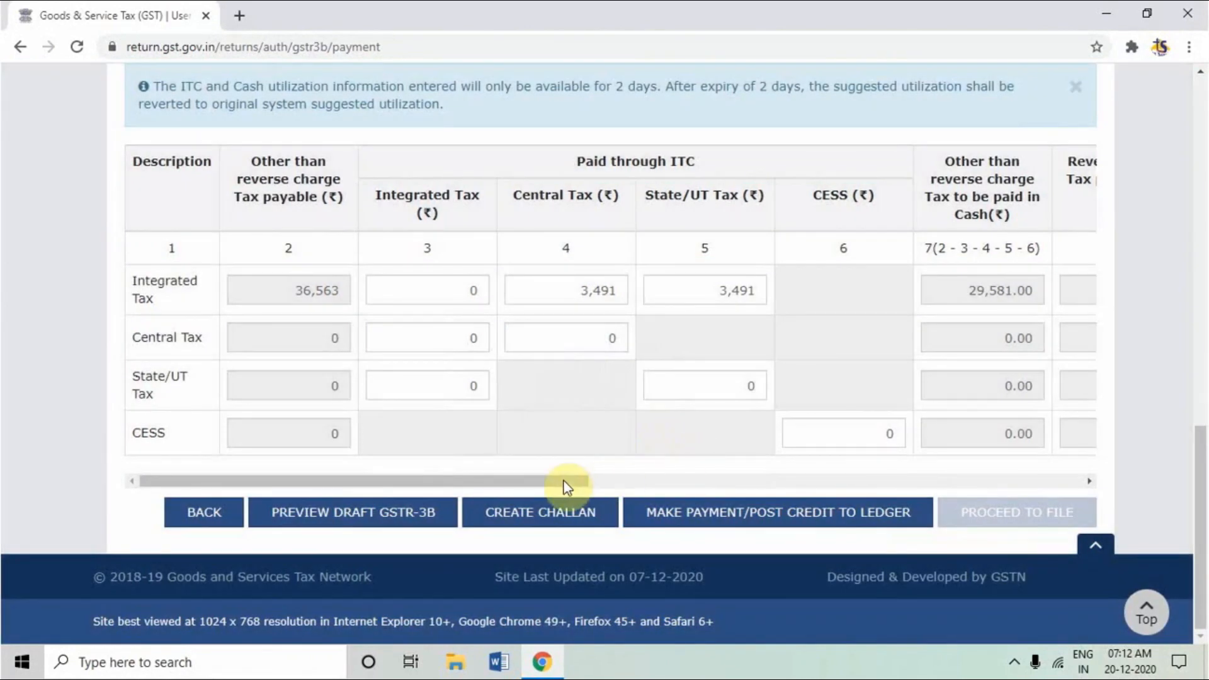
pyautogui.click(545, 481)
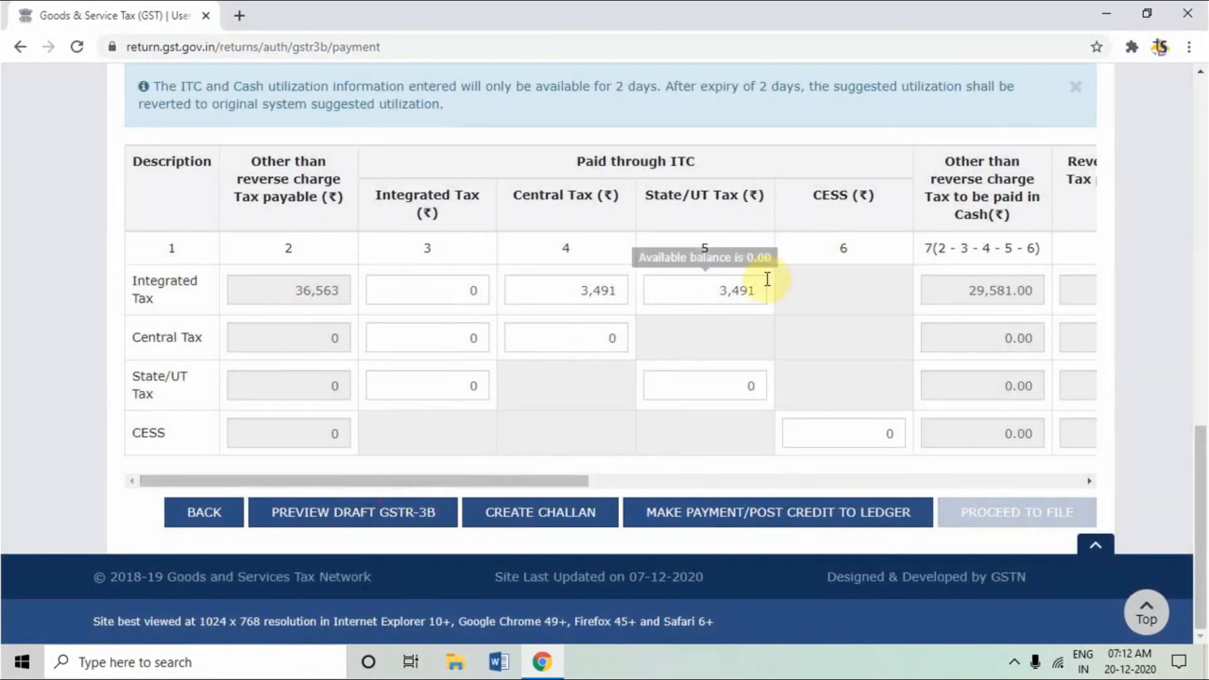
pyautogui.moveTo(558, 482)
pyautogui.mouseDown()
pyautogui.moveTo(925, 501)
pyautogui.moveTo(800, 491)
pyautogui.moveTo(1098, 491)
pyautogui.moveTo(543, 477)
pyautogui.mouseUp()
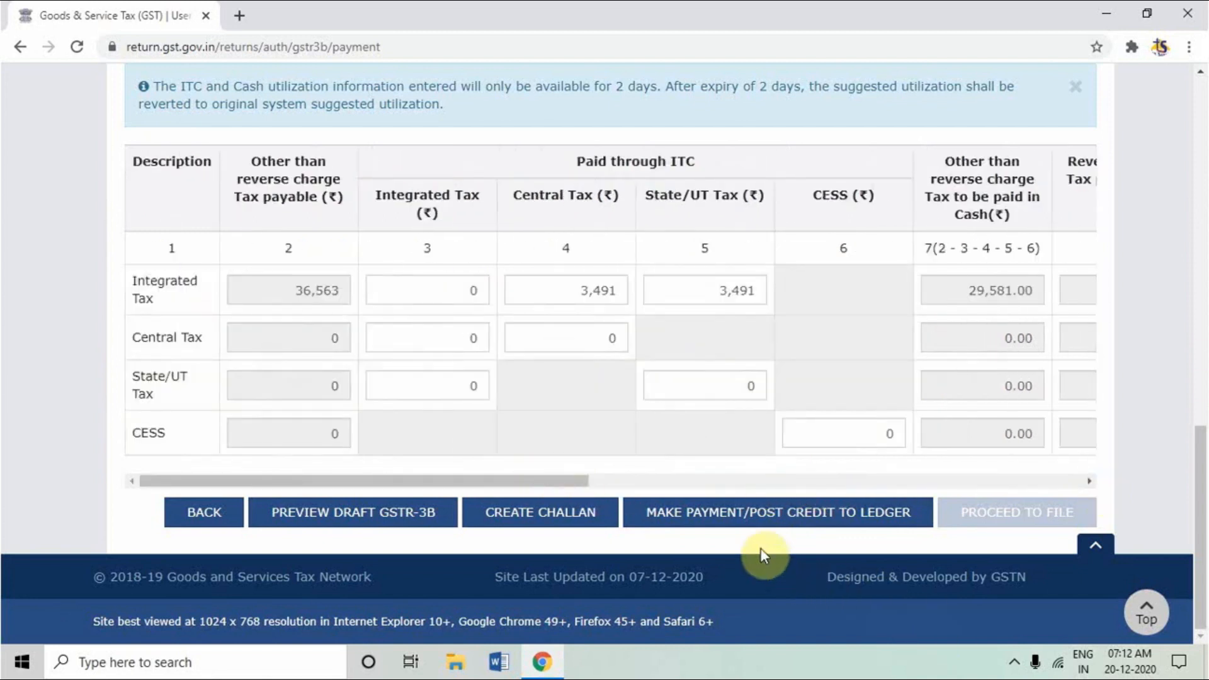
# - Make the payment and post credit to the ledger, agreeing to the irreversible credit claim and utilisation
pyautogui.click(750, 520)
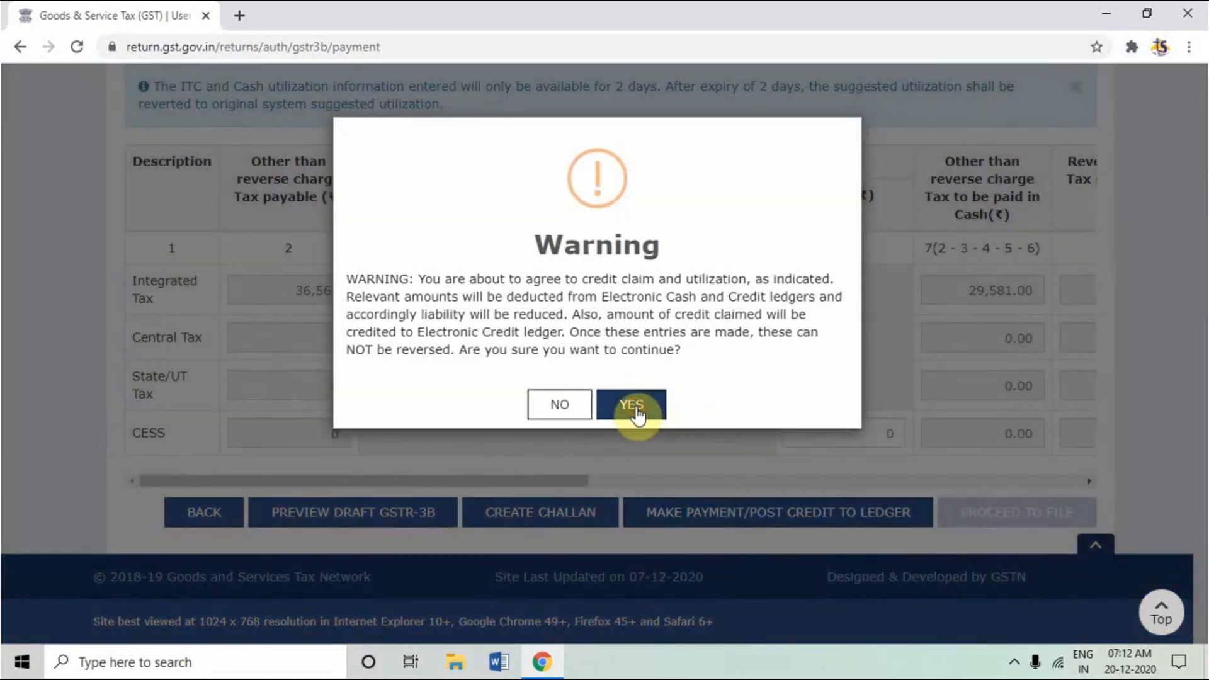
pyautogui.click(636, 407)
pyautogui.click(599, 360)
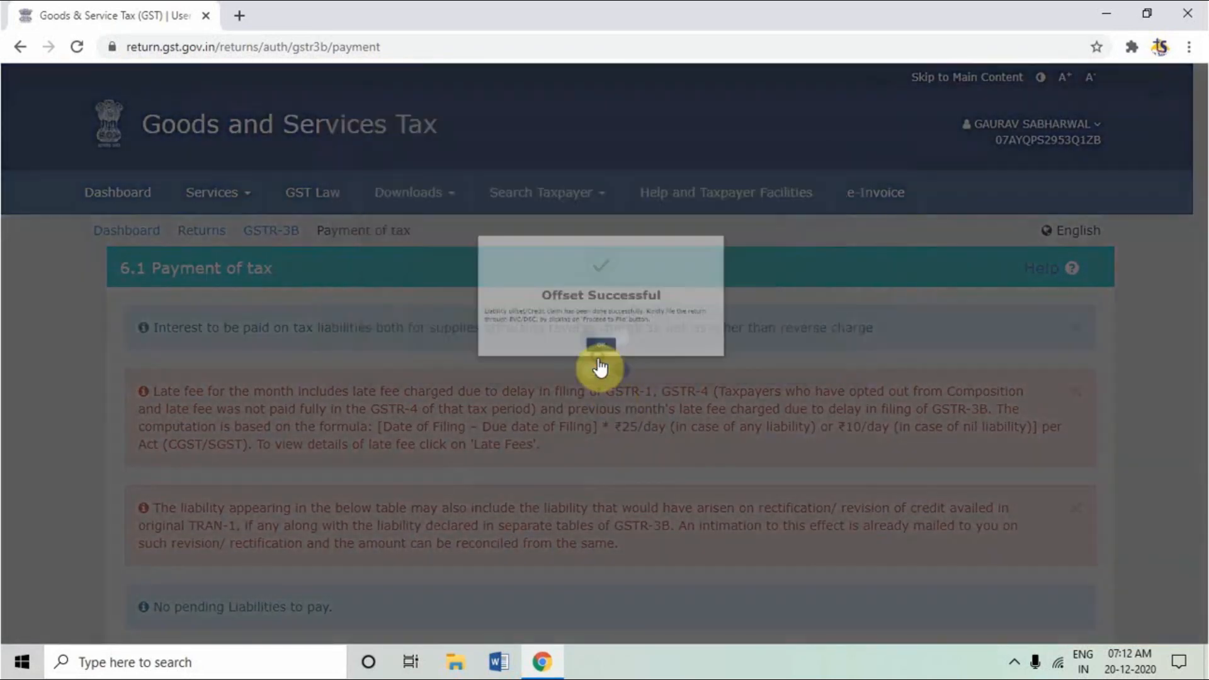
# - Proceed to filing the GSTR-3B, accept the declaration and choose the authorised signatory
pyautogui.scroll(-15, 630, 513)
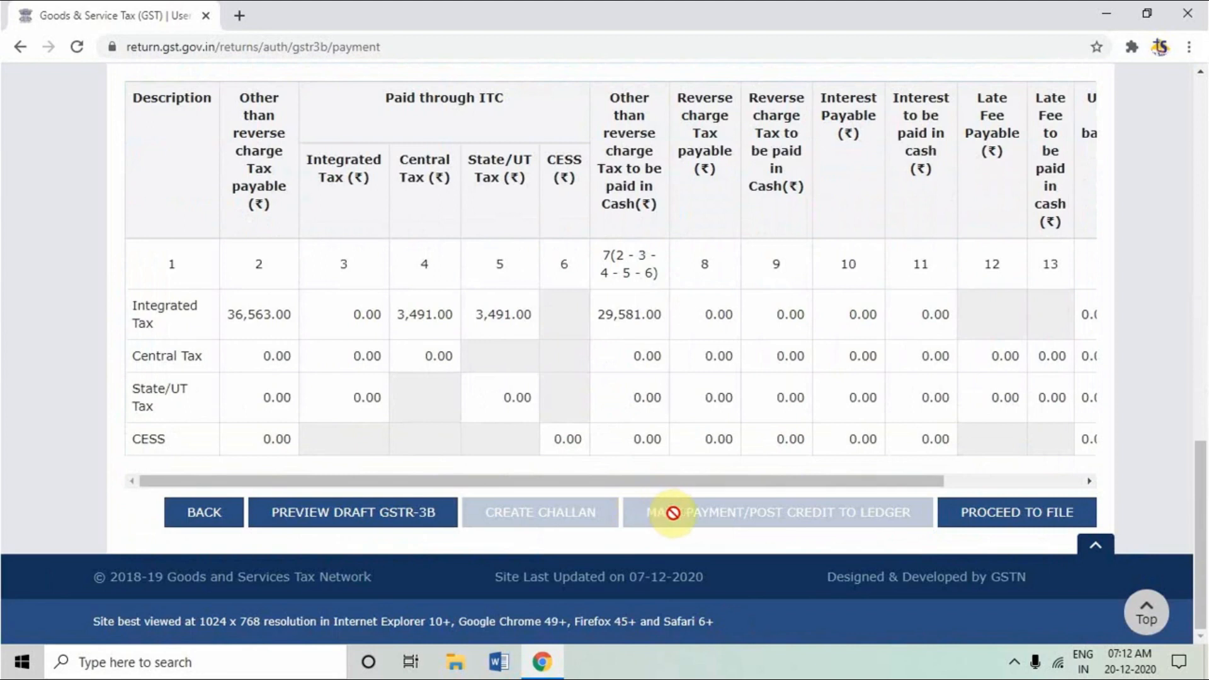
pyautogui.click(1017, 512)
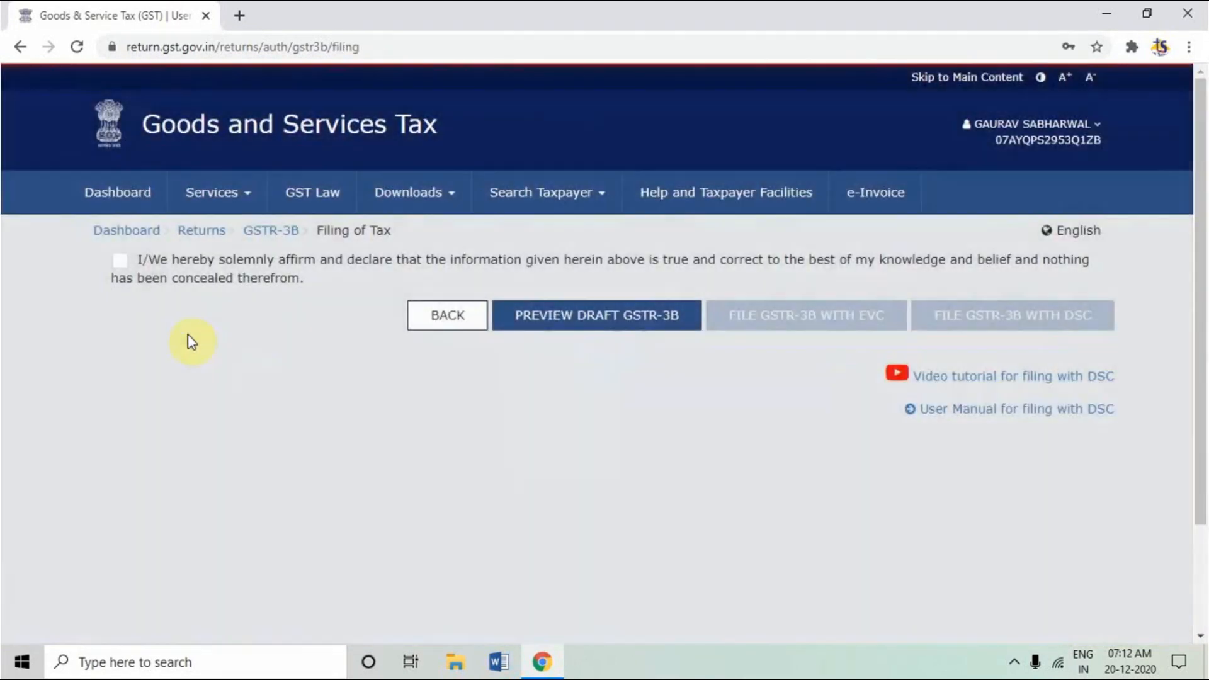
pyautogui.click(121, 261)
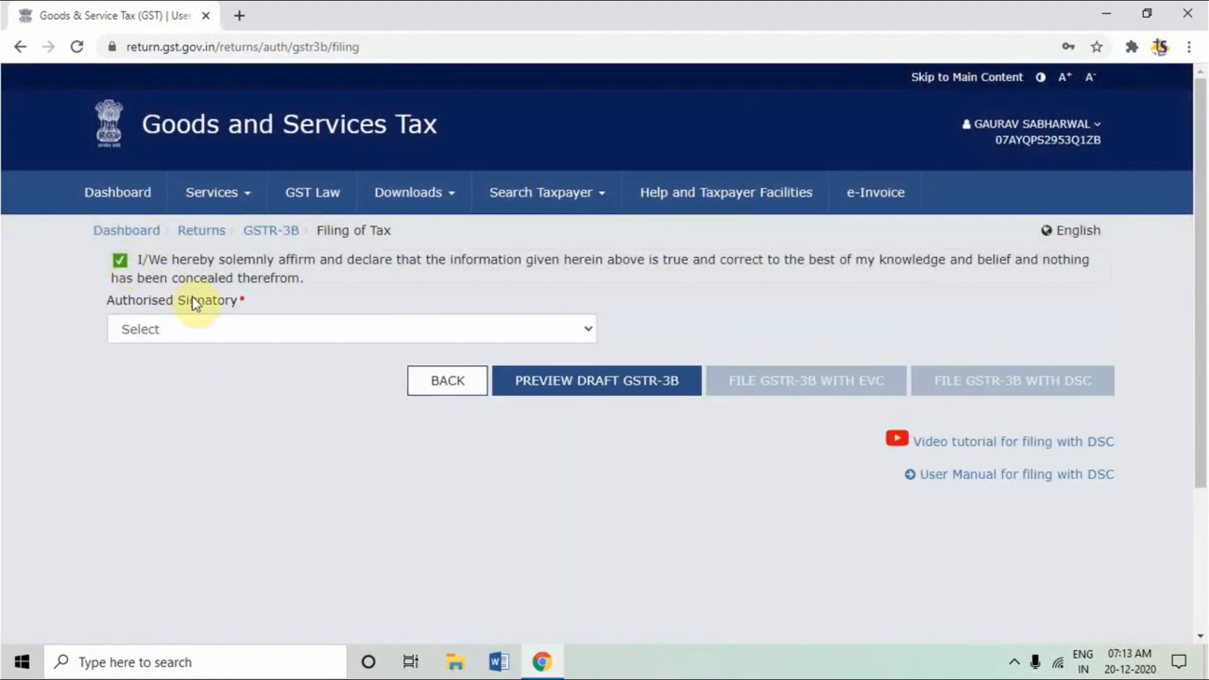
pyautogui.click(205, 338)
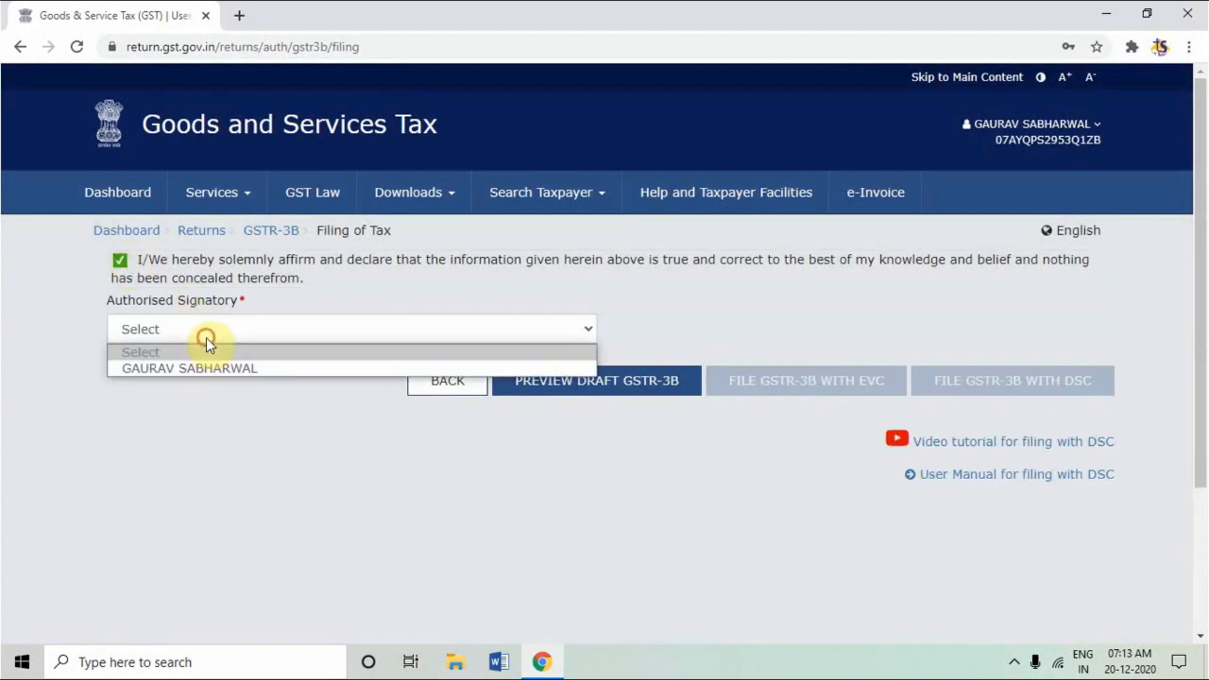
pyautogui.click(201, 368)
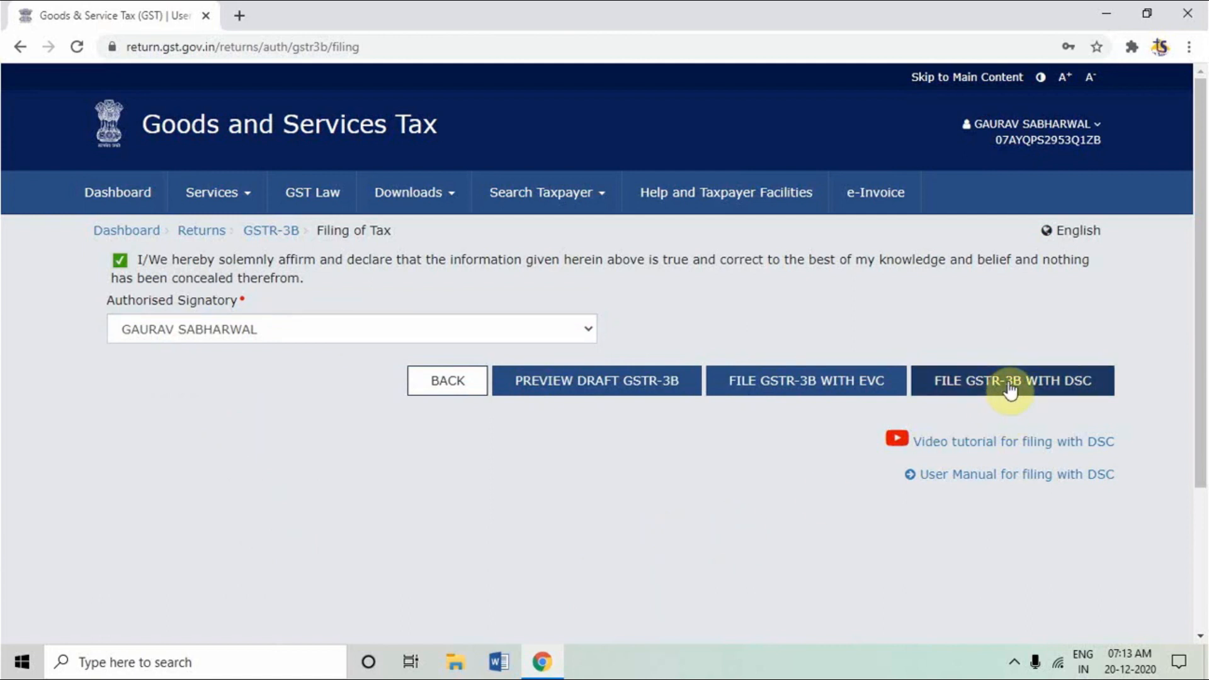
# - Open the RTS Professional Study website in a new tab and search it for "failed to establish"
pyautogui.click(238, 16)
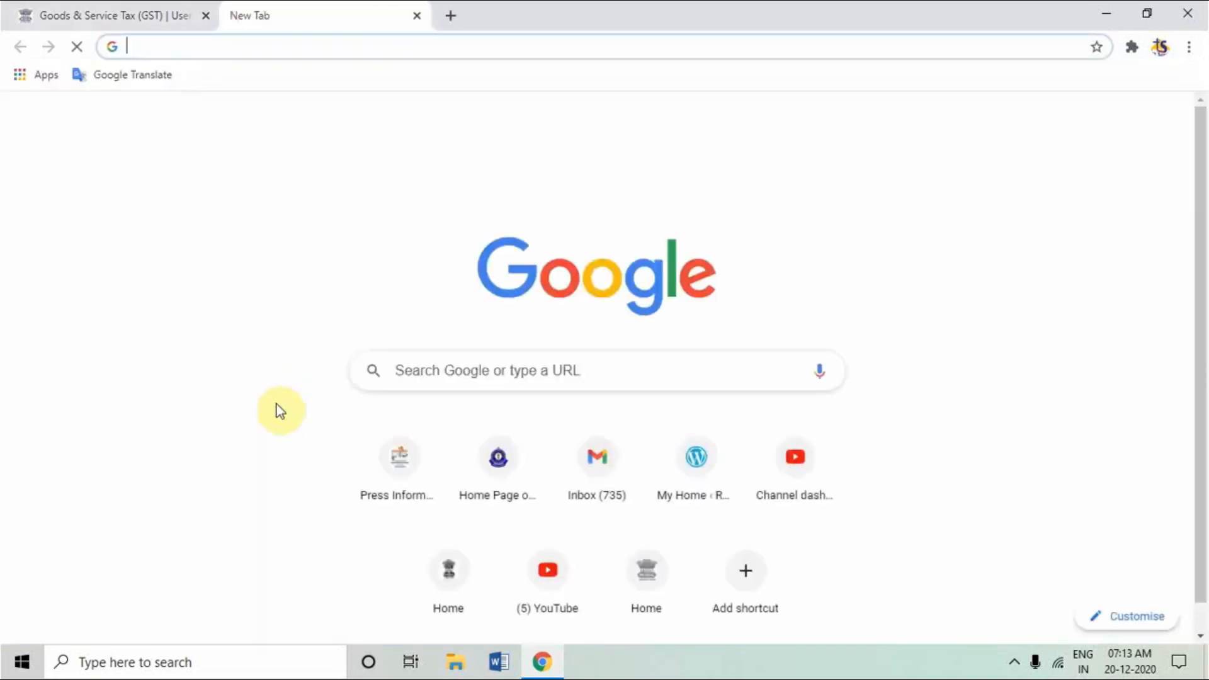
pyautogui.write('rts')
pyautogui.press('Return')
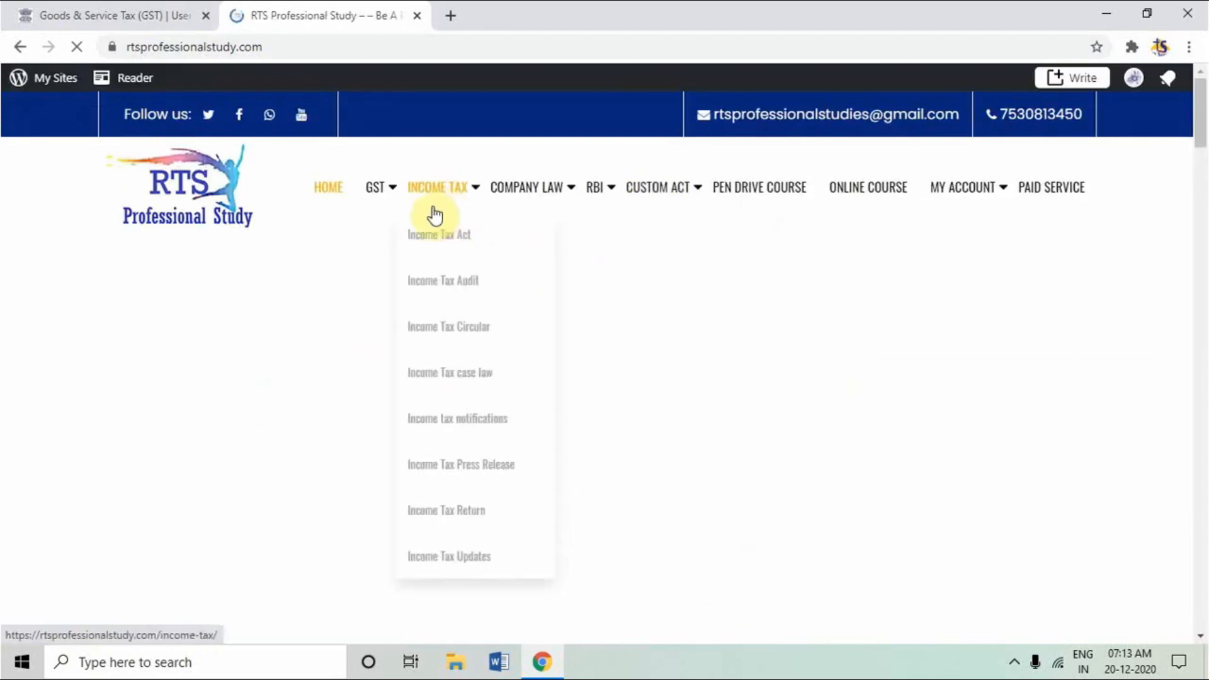
pyautogui.moveTo(390, 193)
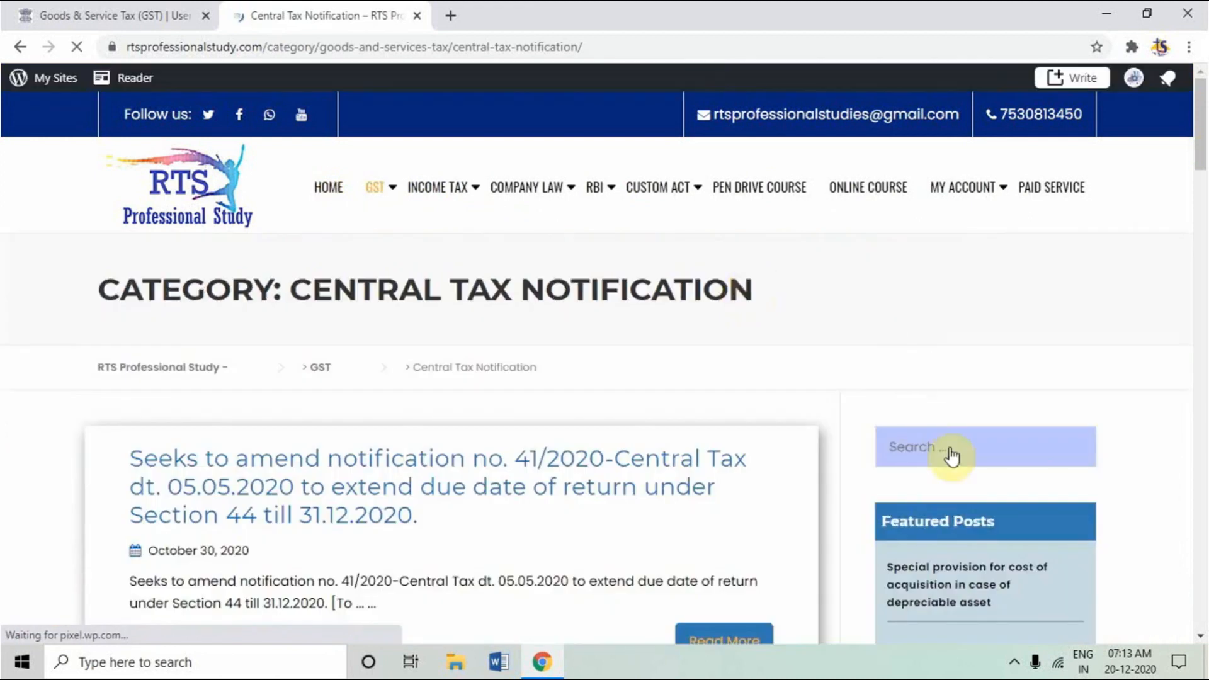
pyautogui.click(953, 455)
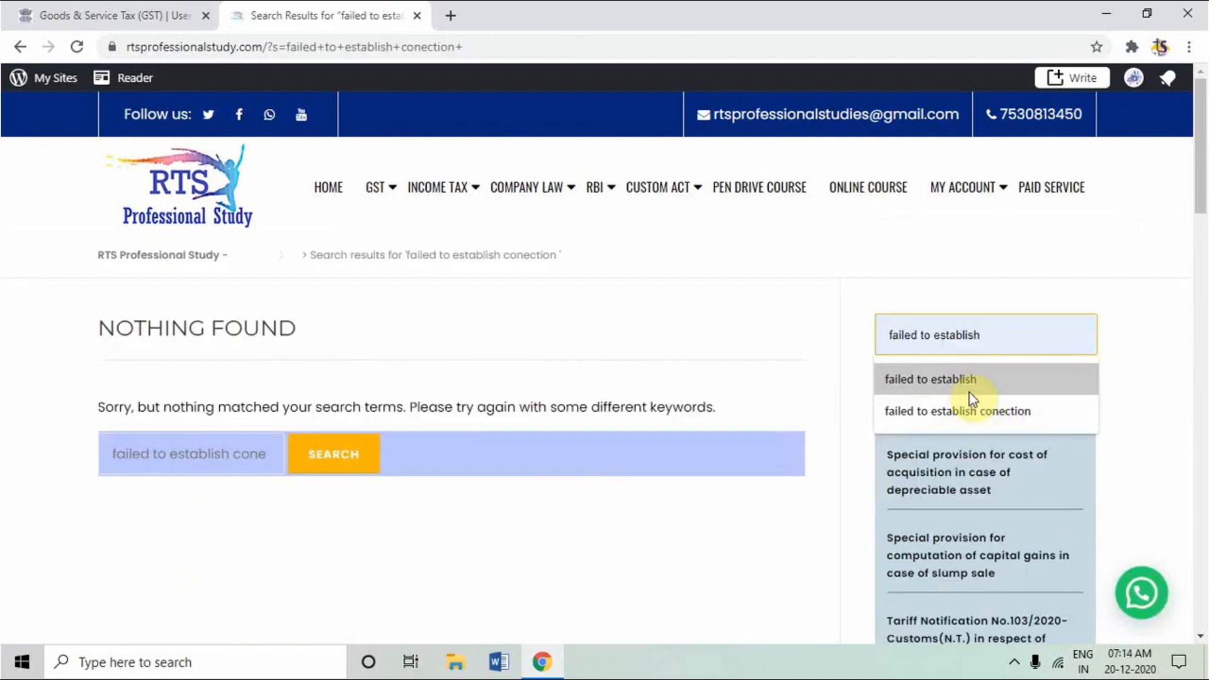
pyautogui.click(970, 384)
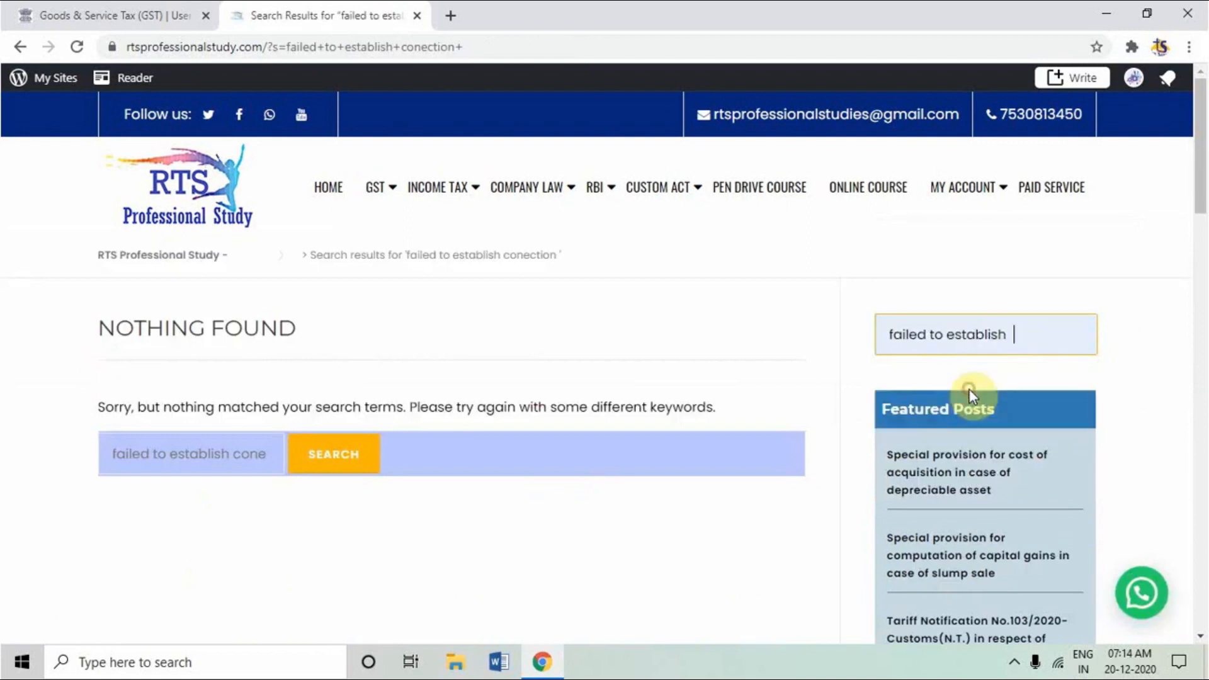
pyautogui.press('Return')
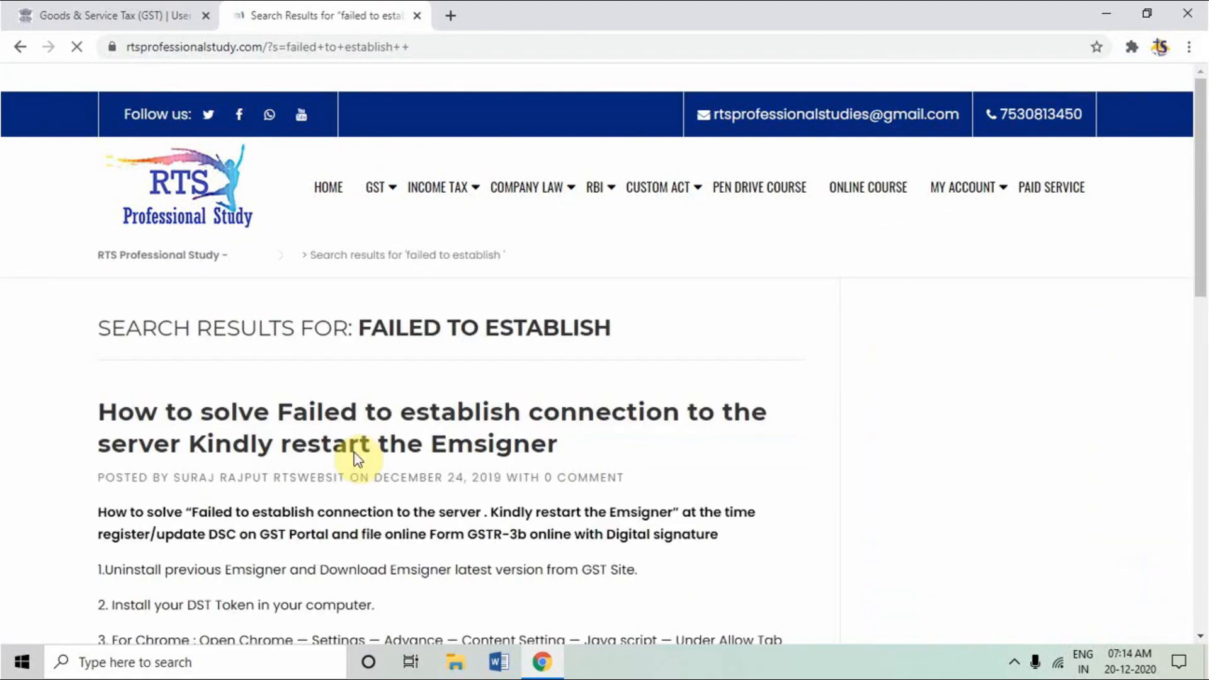
pyautogui.scroll(-4, 378, 488)
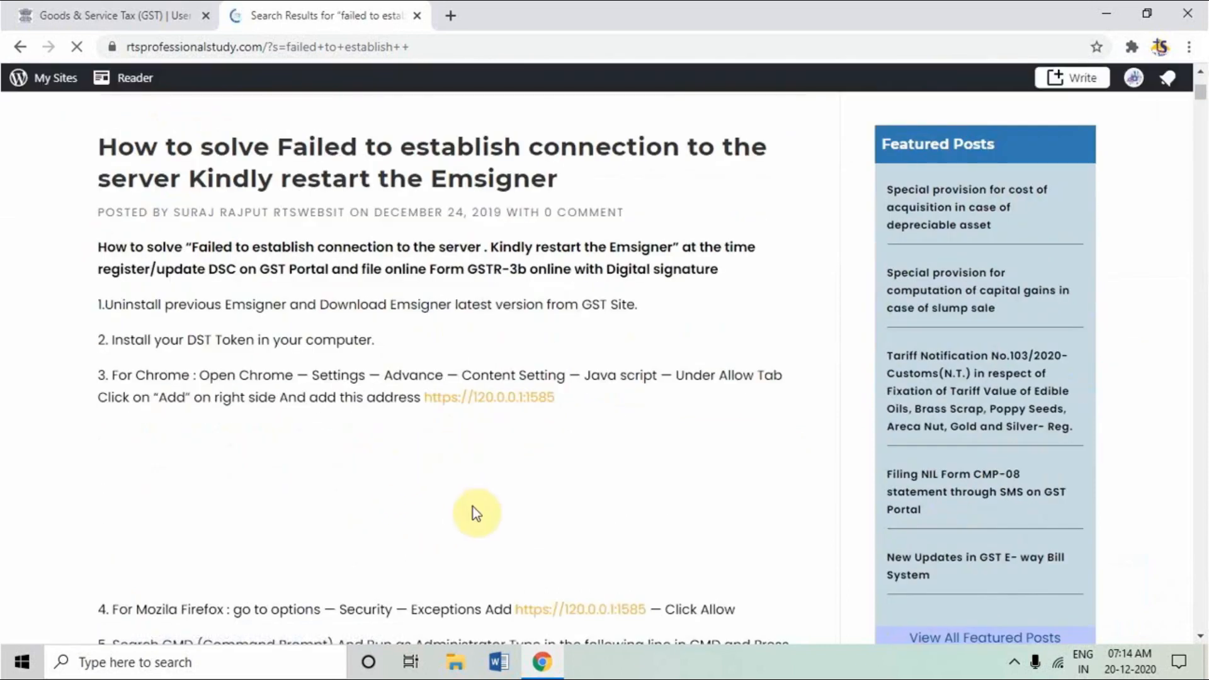
pyautogui.scroll(-4, 479, 508)
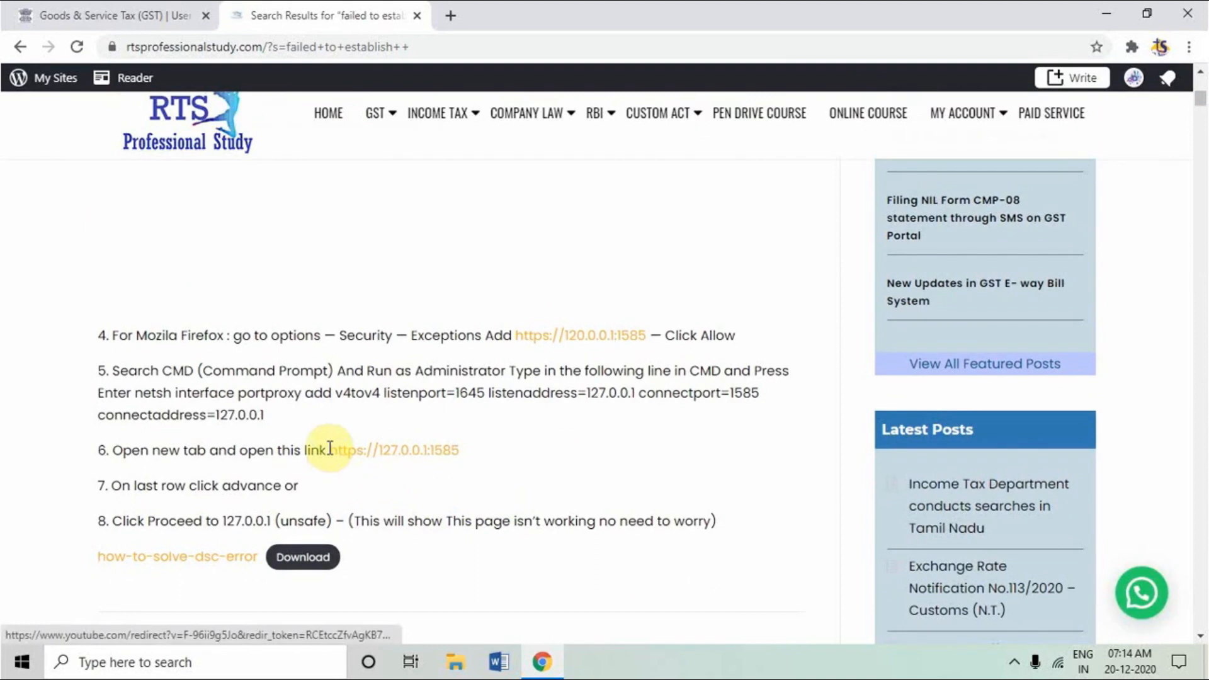
pyautogui.moveTo(326, 450); pyautogui.dragTo(482, 450)
pyautogui.hotkey('ctrl', 'c')
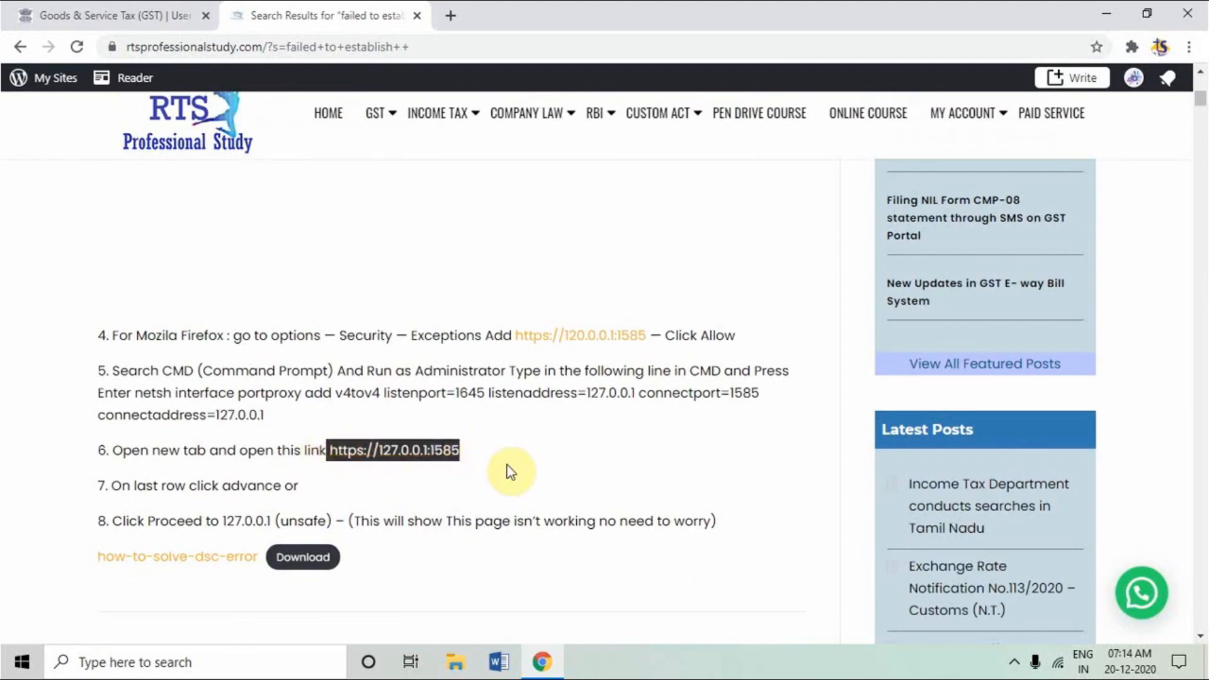
pyautogui.click(451, 15)
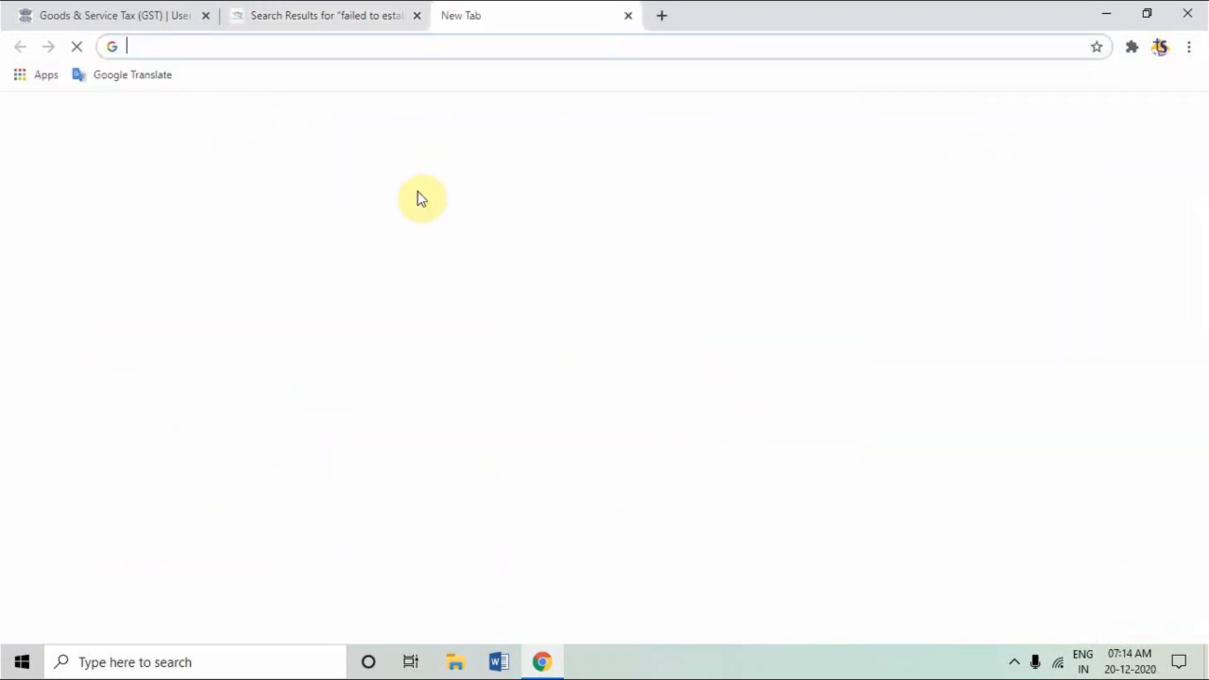
pyautogui.hotkey('ctrl', 'v')
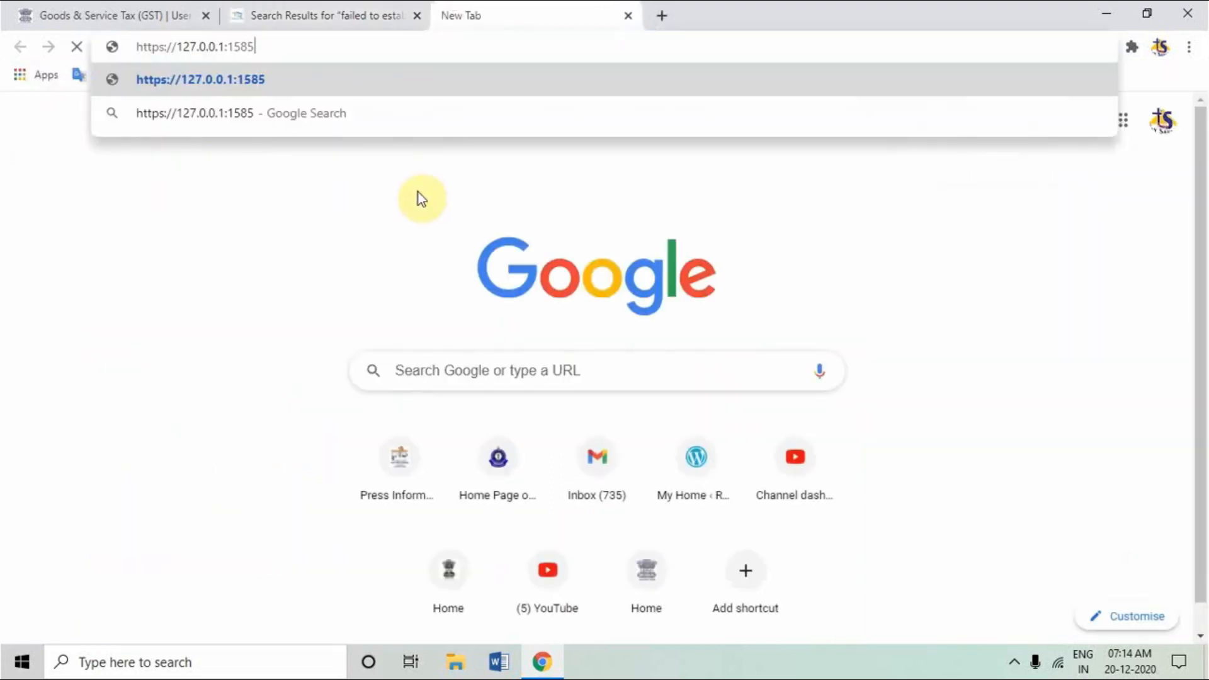
pyautogui.press('Return')
pyautogui.click(353, 400)
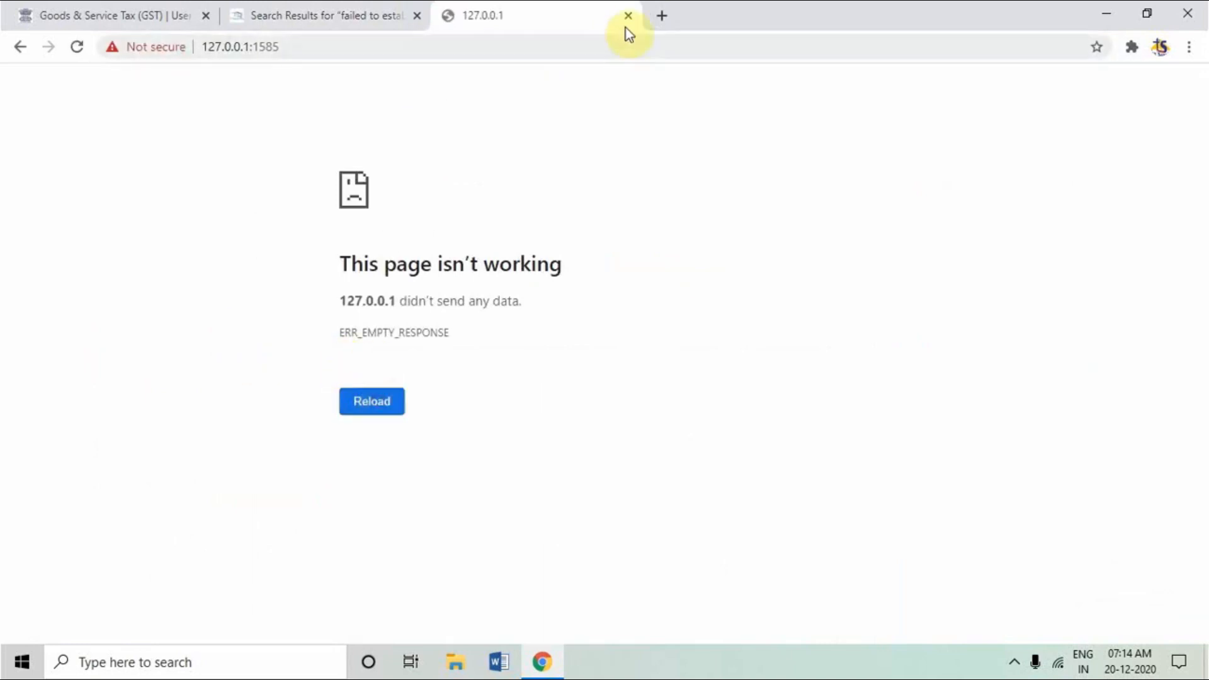
pyautogui.click(627, 17)
# - Return to the GST portal, reload it and open the November 2020-21 GSTR-3B monthly return from File Returns
pyautogui.click(155, 10)
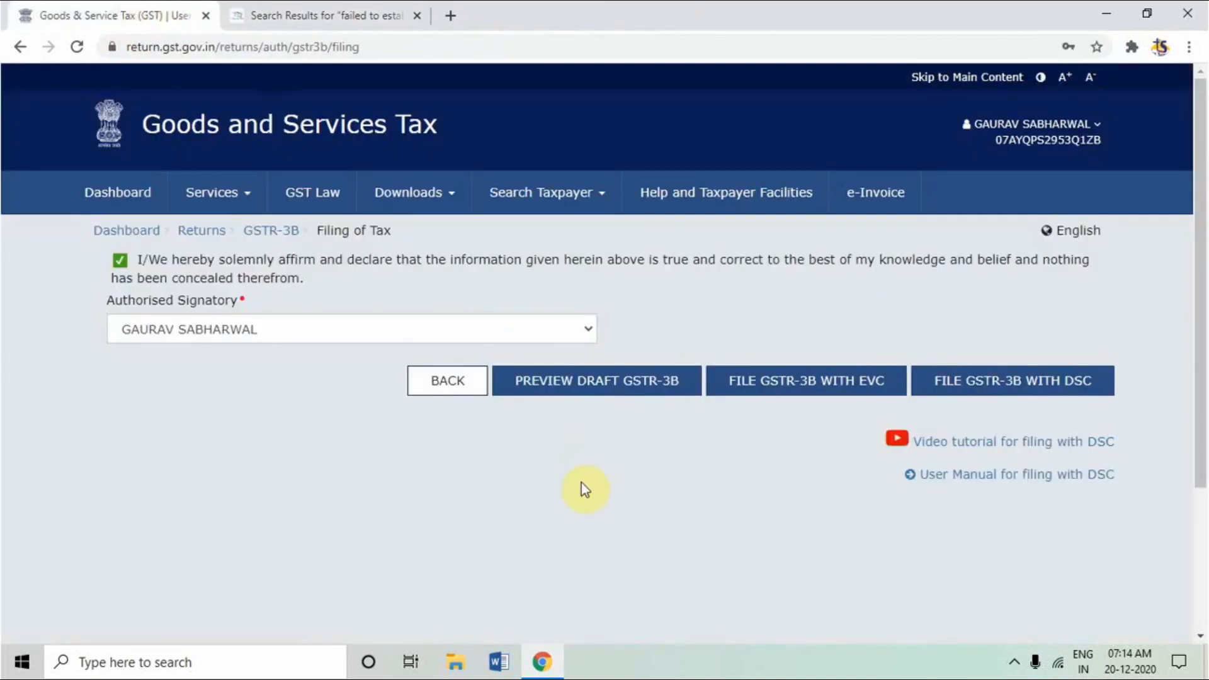
pyautogui.click(77, 47)
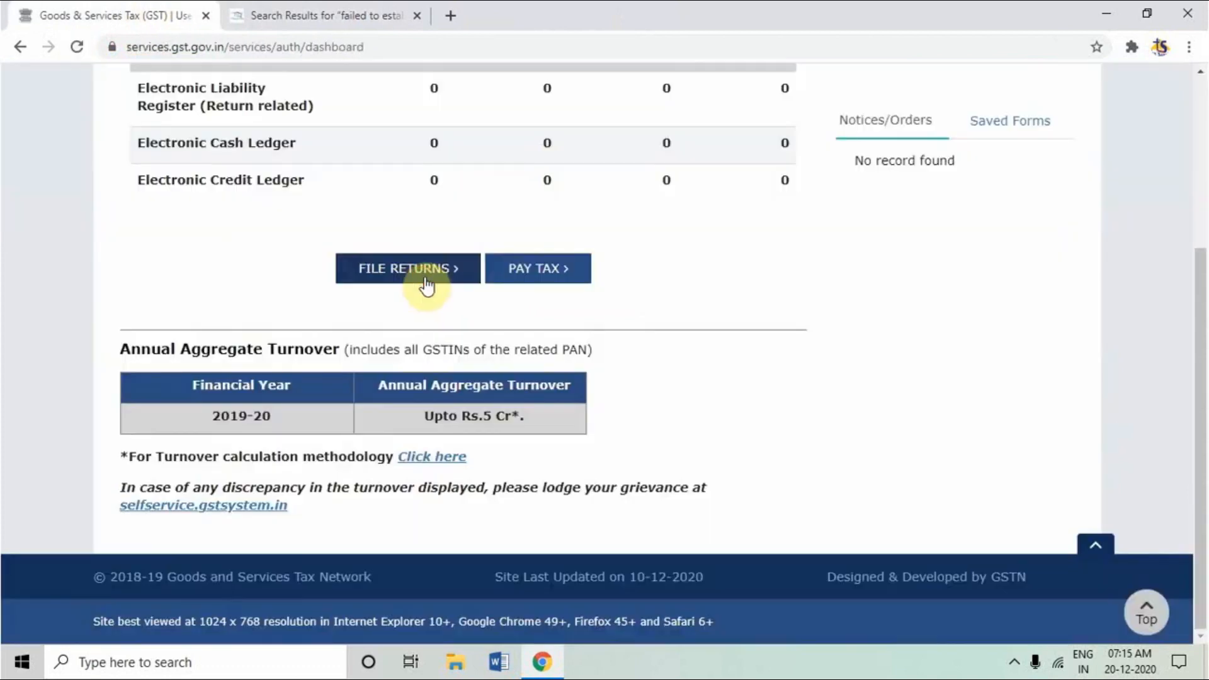
pyautogui.click(422, 279)
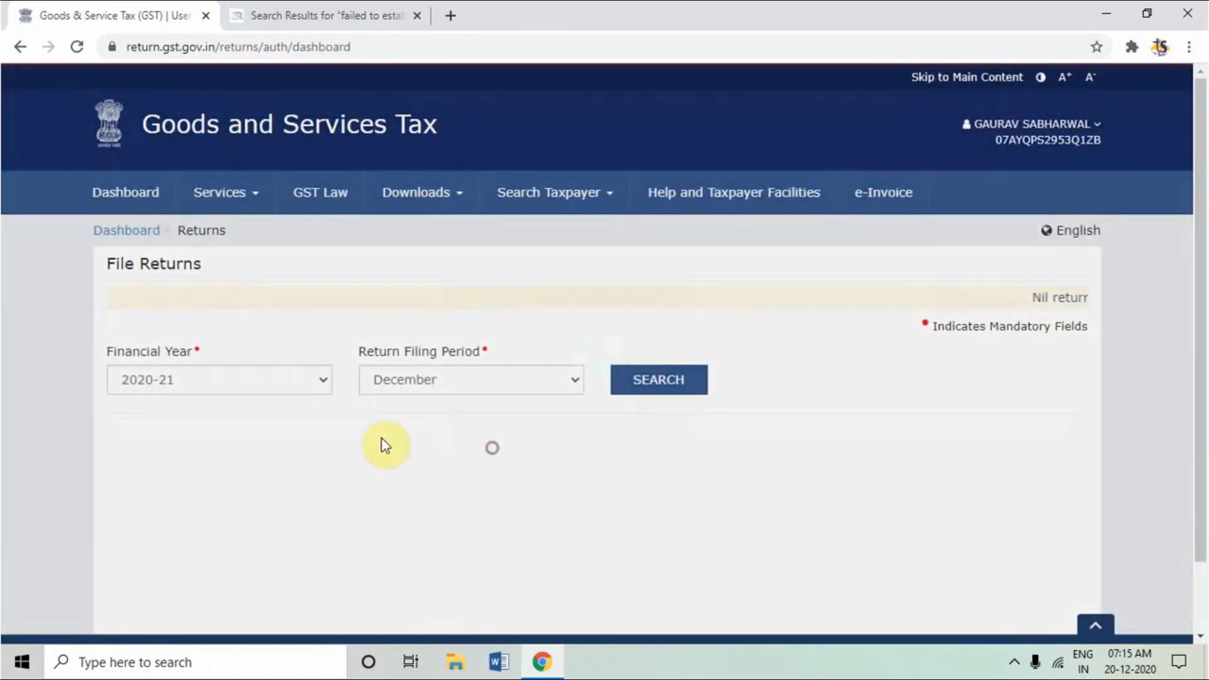
pyautogui.click(413, 382)
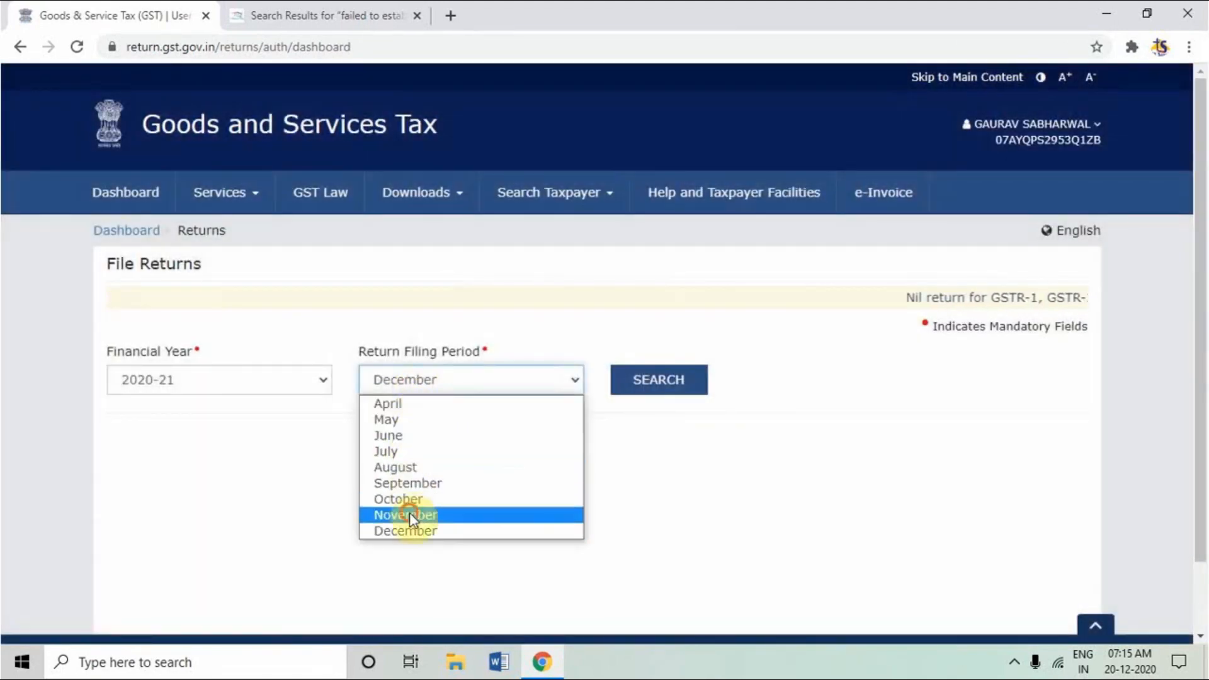
pyautogui.click(409, 512)
pyautogui.click(677, 382)
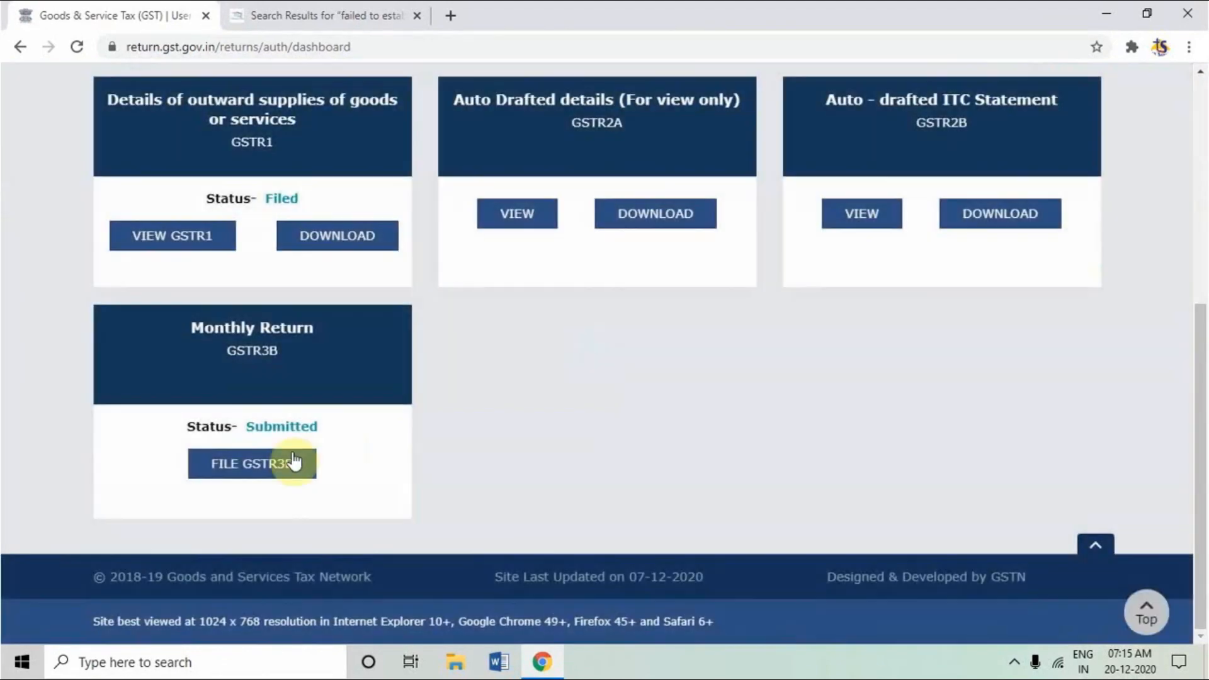
pyautogui.click(293, 463)
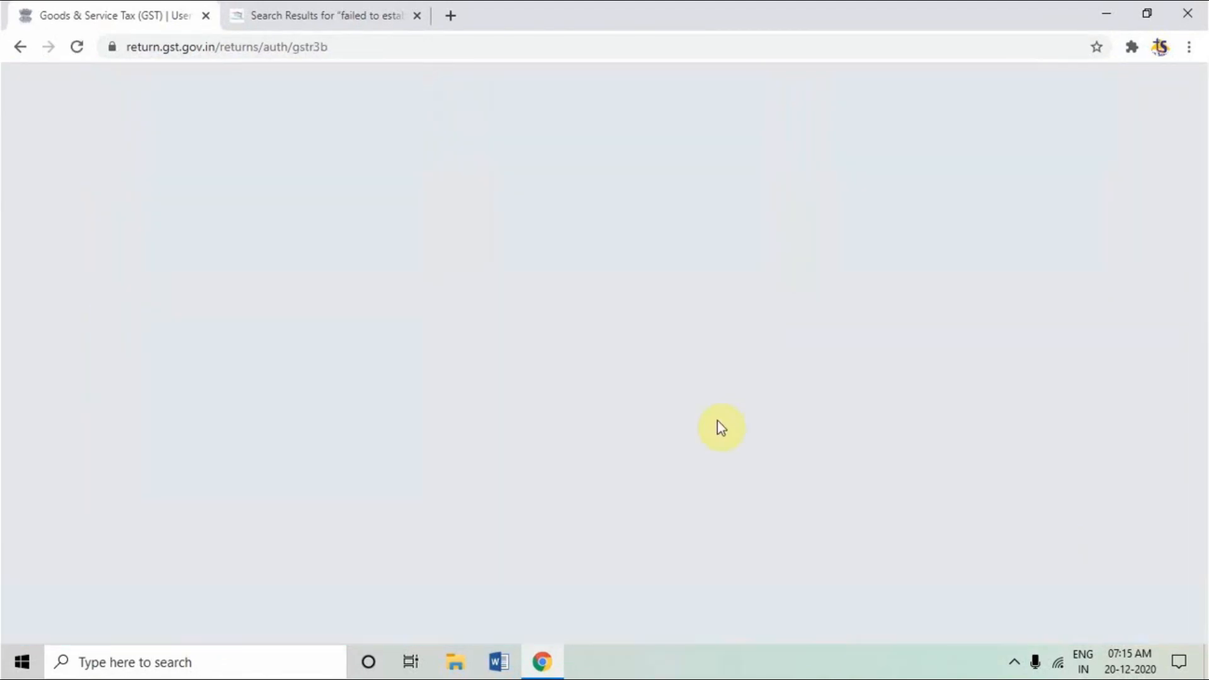
# - Proceed through the GSTR-3B payment of tax page to the filing page
pyautogui.scroll(-2, 672, 432)
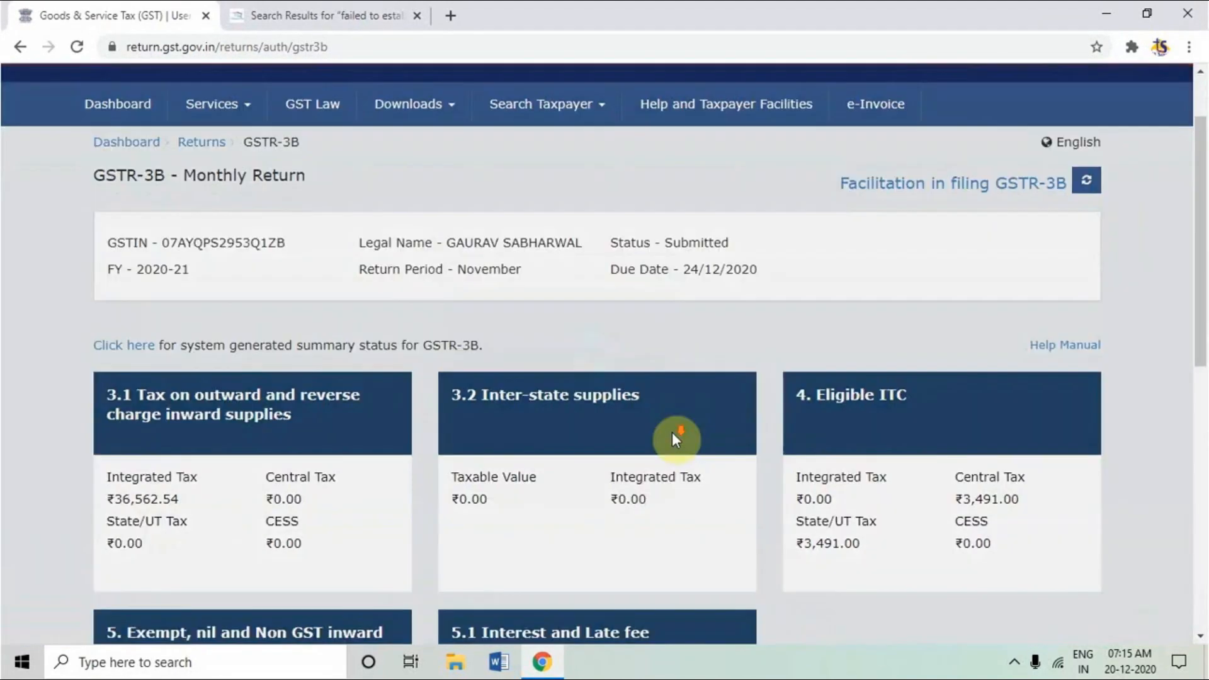
pyautogui.scroll(-10, 682, 436)
pyautogui.click(999, 516)
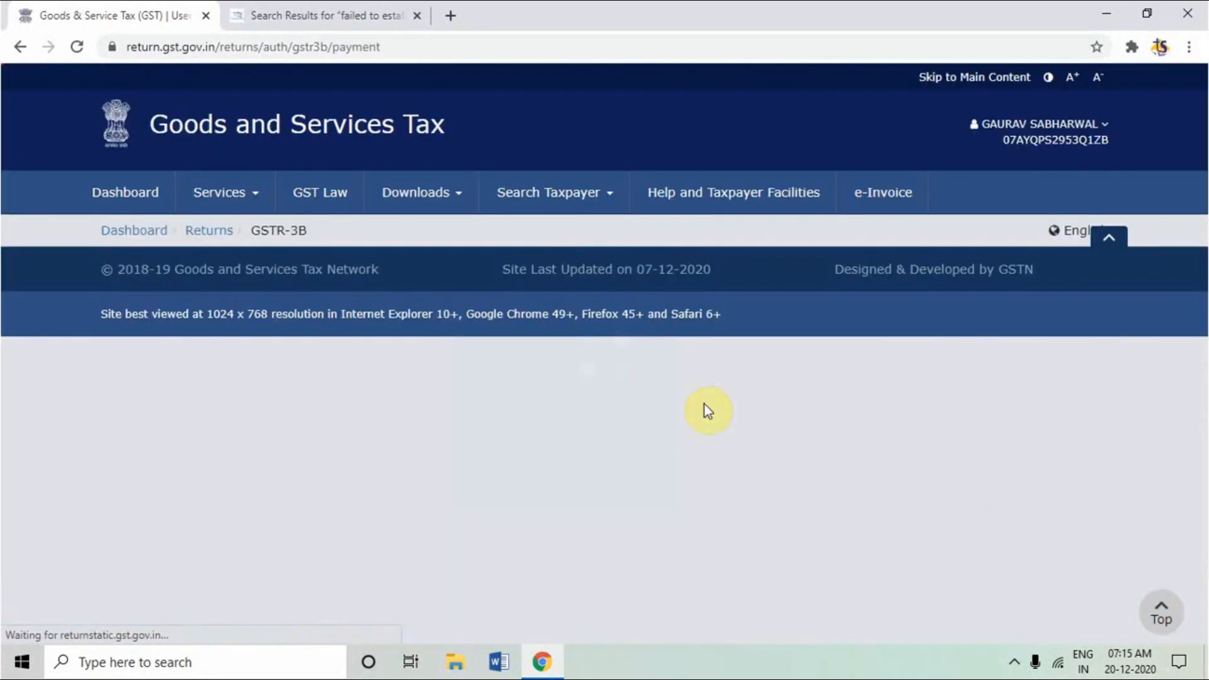
pyautogui.scroll(-10, 720, 414)
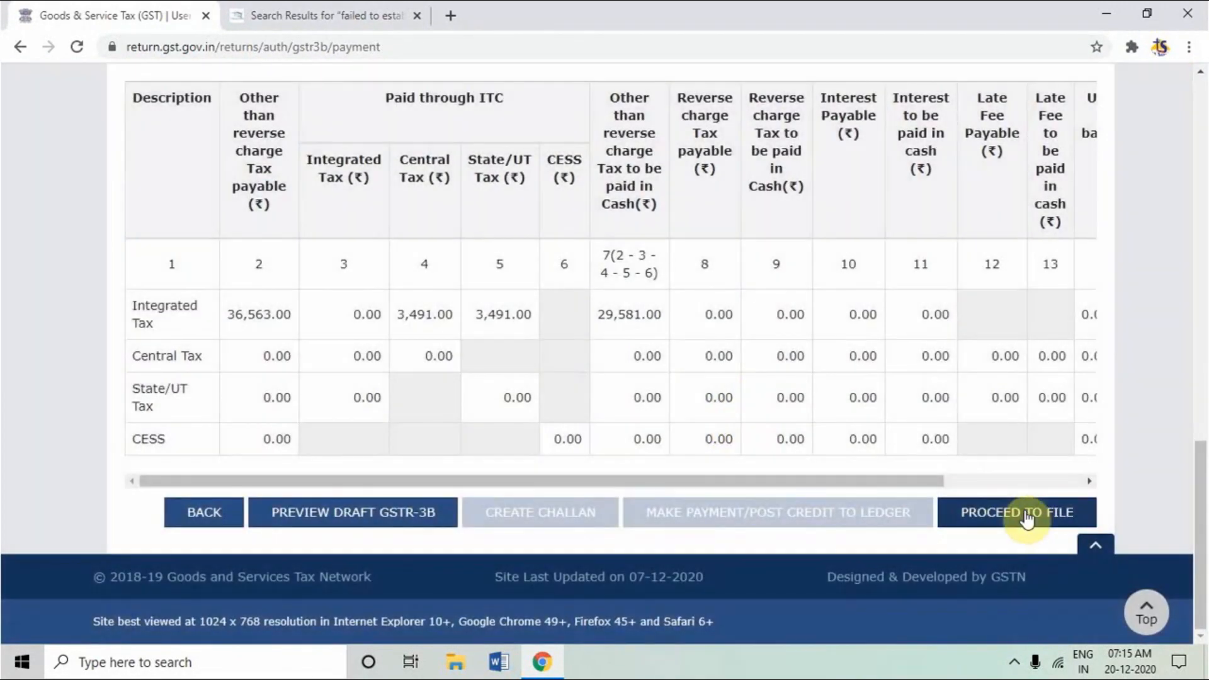
pyautogui.click(1030, 513)
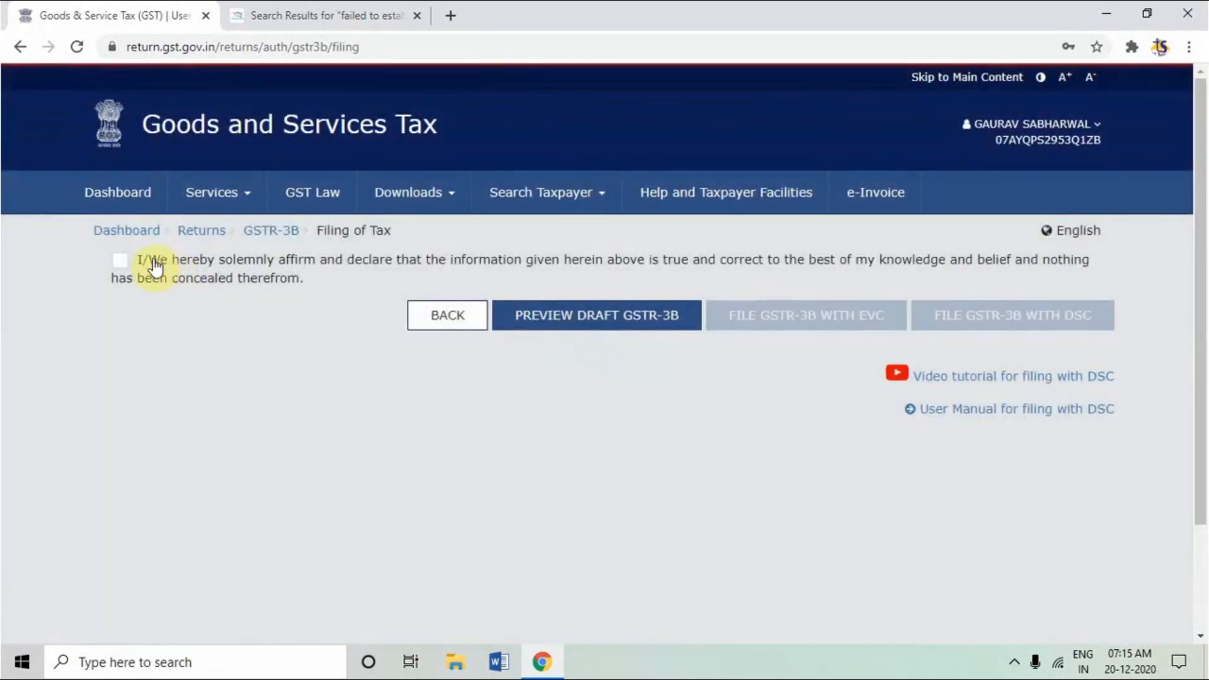
# - Accept the declaration, select the authorised signatory and confirm filing the GSTR-3B with DSC
pyautogui.click(121, 260)
pyautogui.click(199, 331)
pyautogui.click(196, 369)
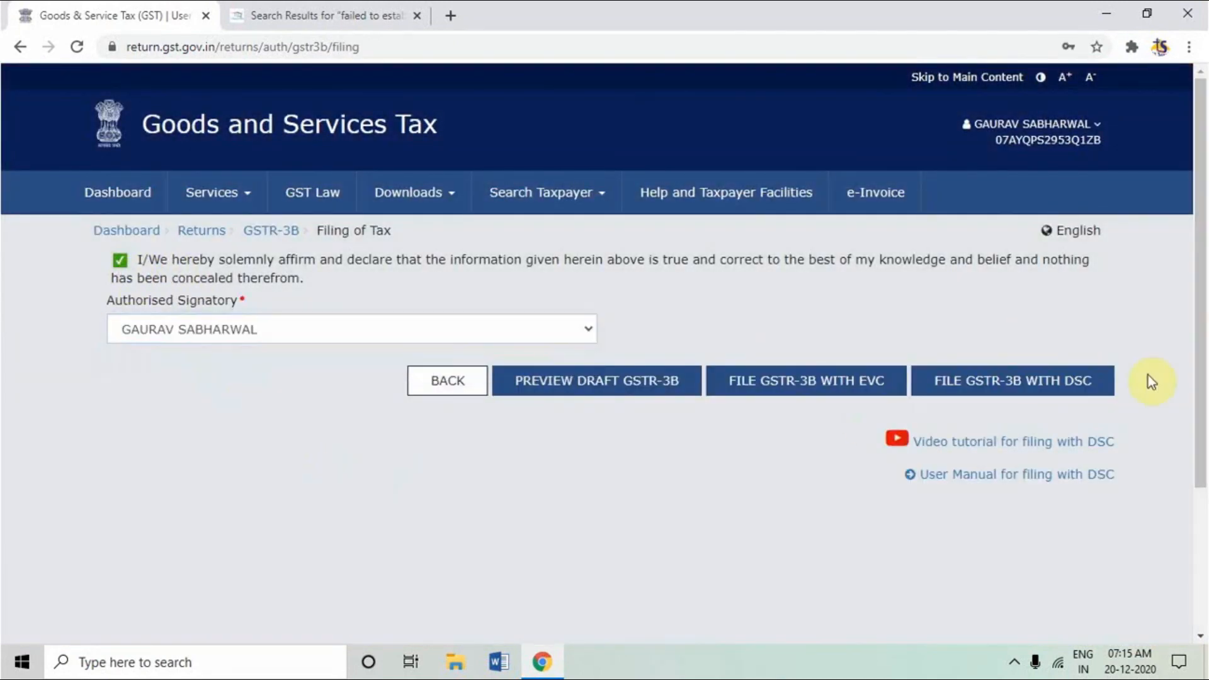
pyautogui.click(1067, 384)
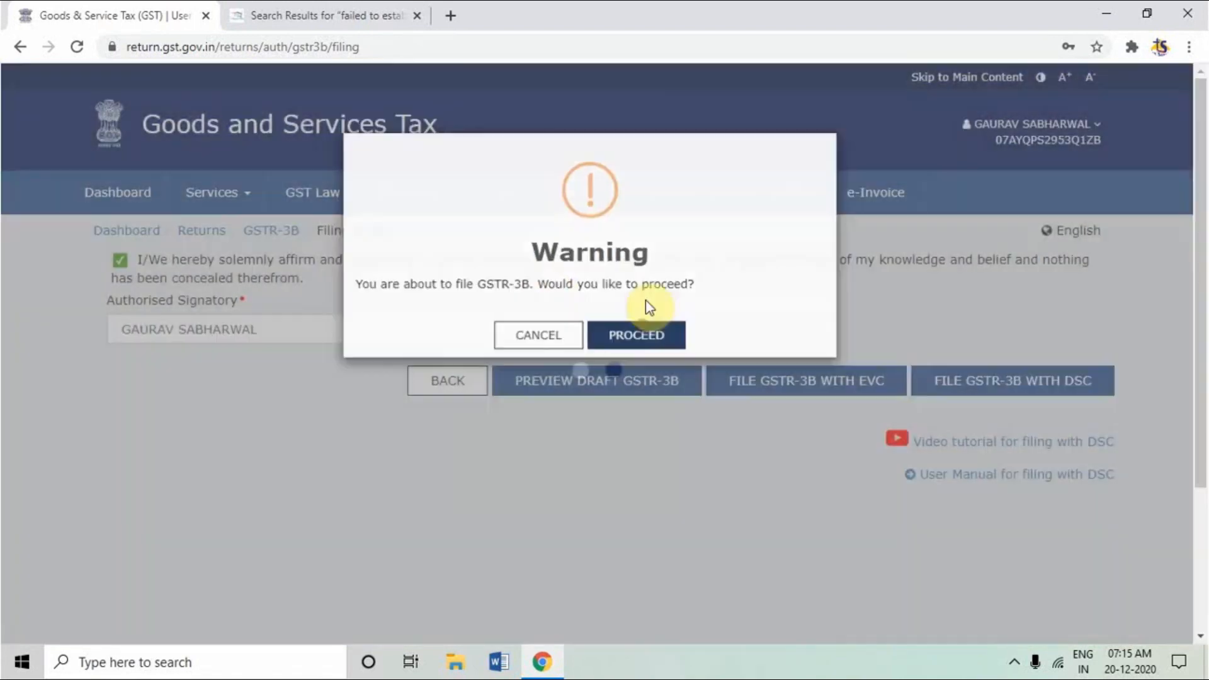
pyautogui.click(644, 322)
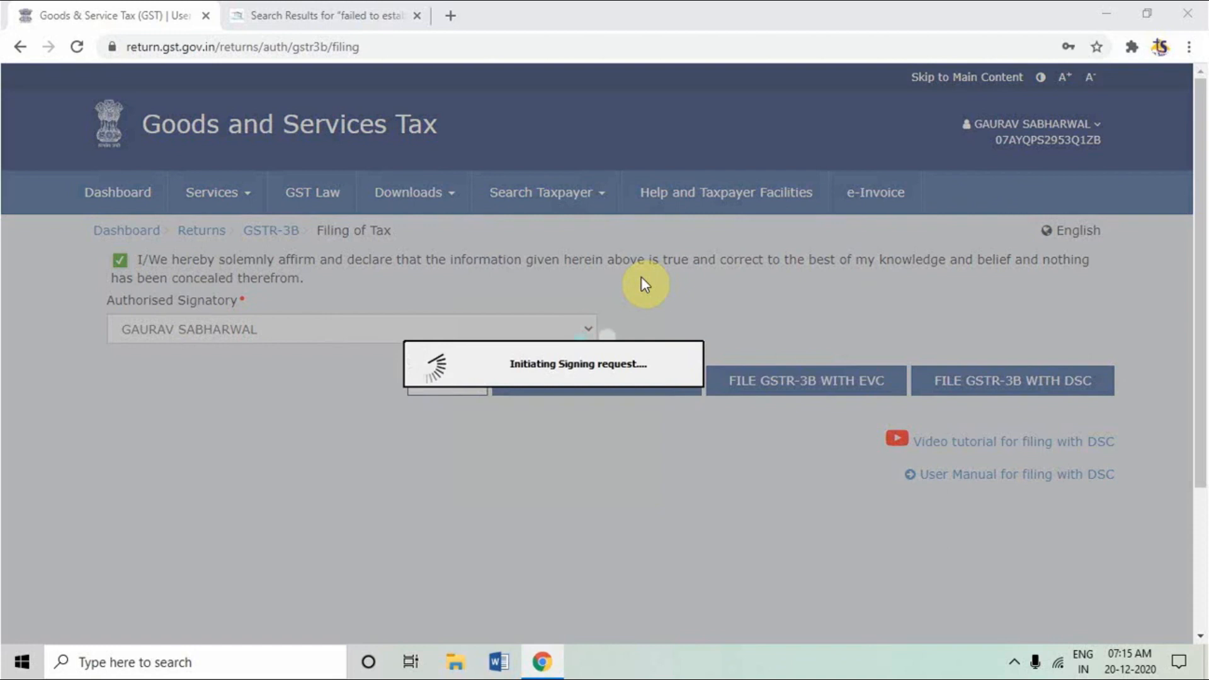
# - Sign the return with the signatory's Verasys CA 2014 certificate, enter the token's User PIN and acknowledge the filing
pyautogui.click(552, 383)
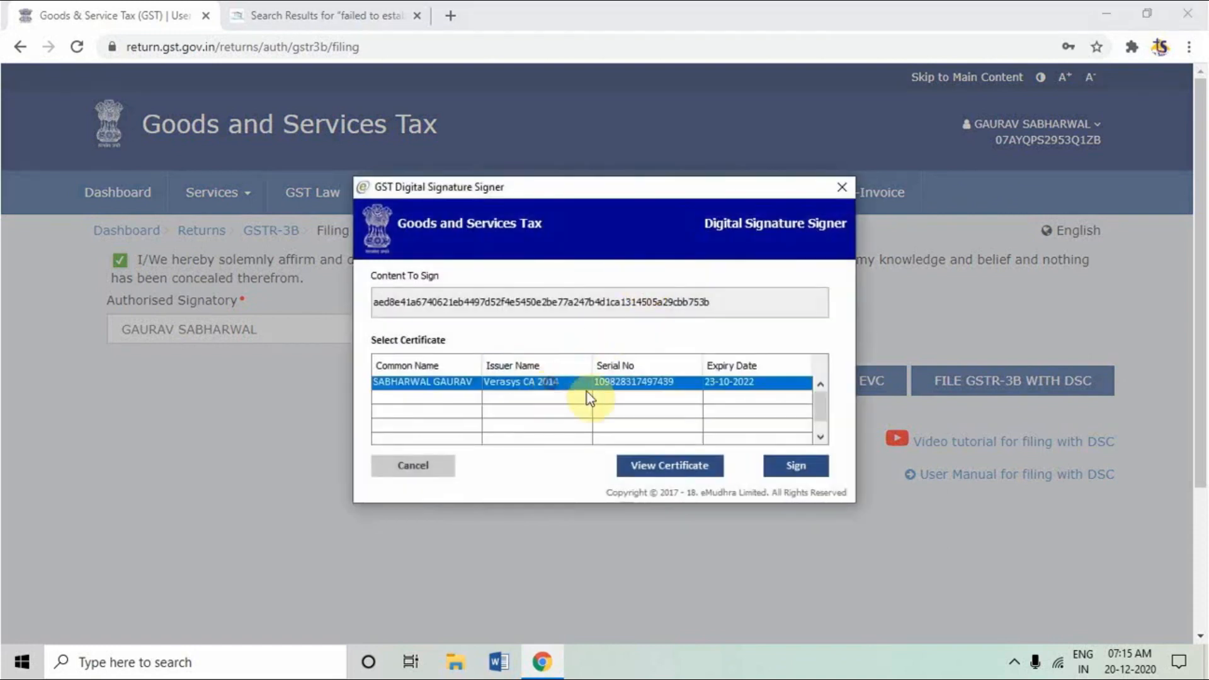
pyautogui.click(806, 467)
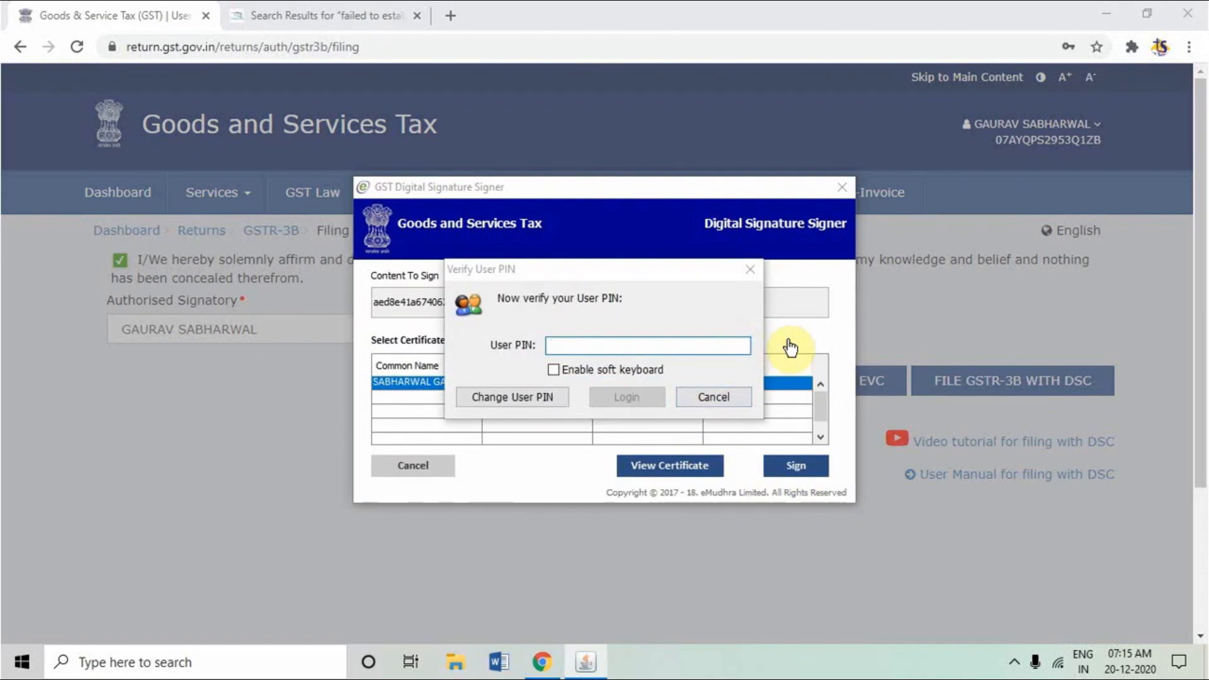
pyautogui.write('********')
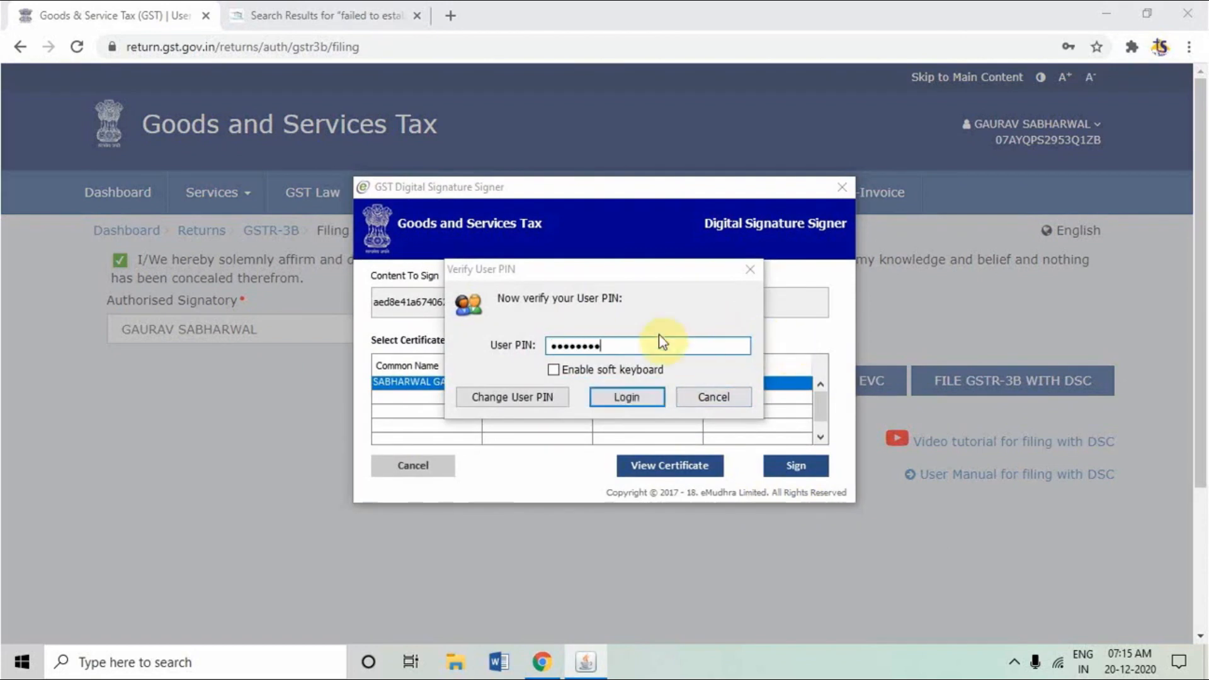
pyautogui.click(630, 398)
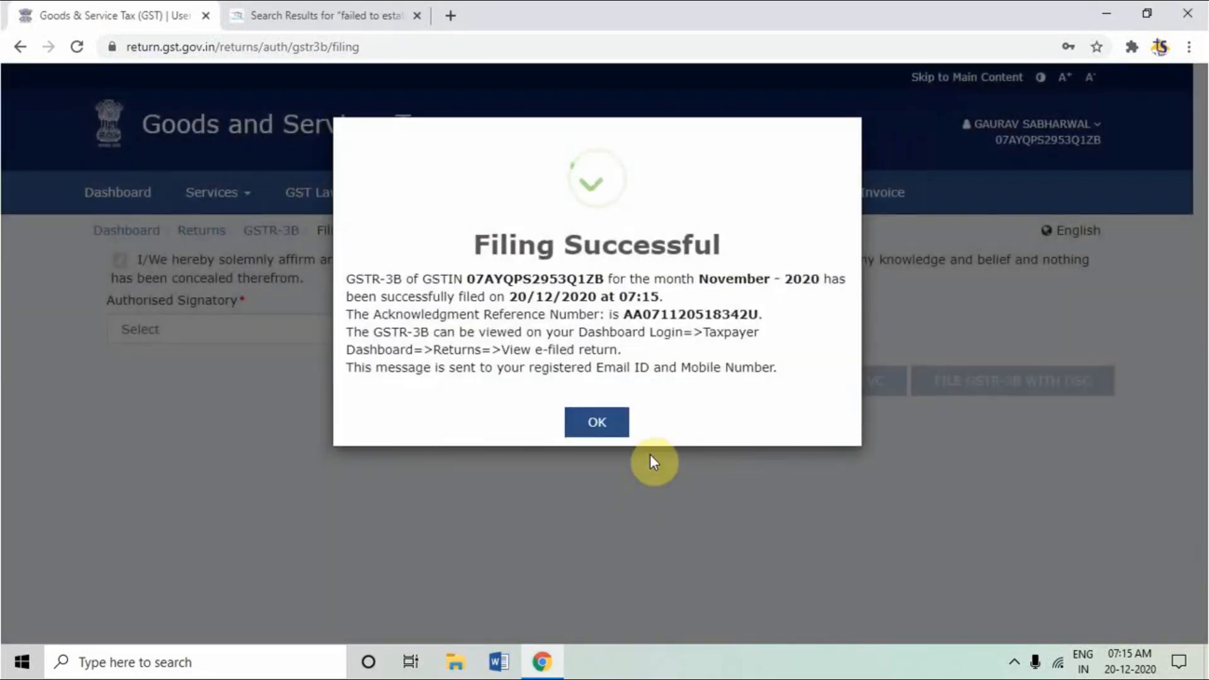
pyautogui.click(619, 421)
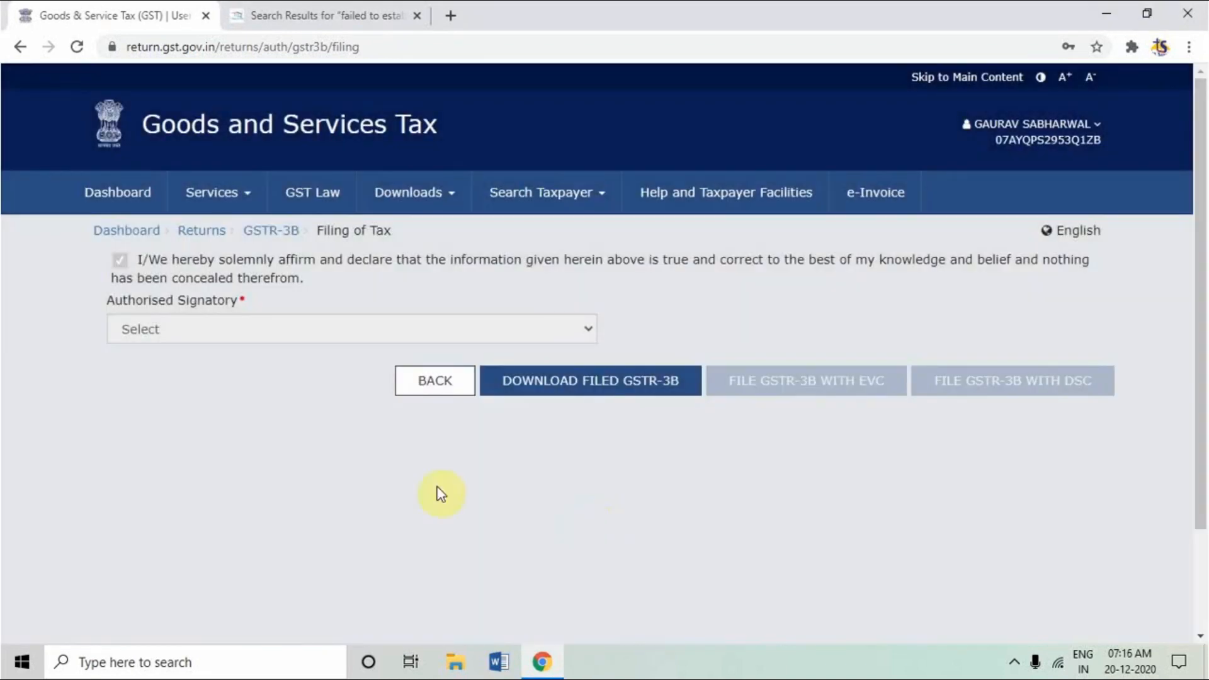
# - Go back to the filed GSTR-3B summary, review the 4. Eligible ITC table down to Ineligible ITC, and return to the summary
pyautogui.click(287, 231)
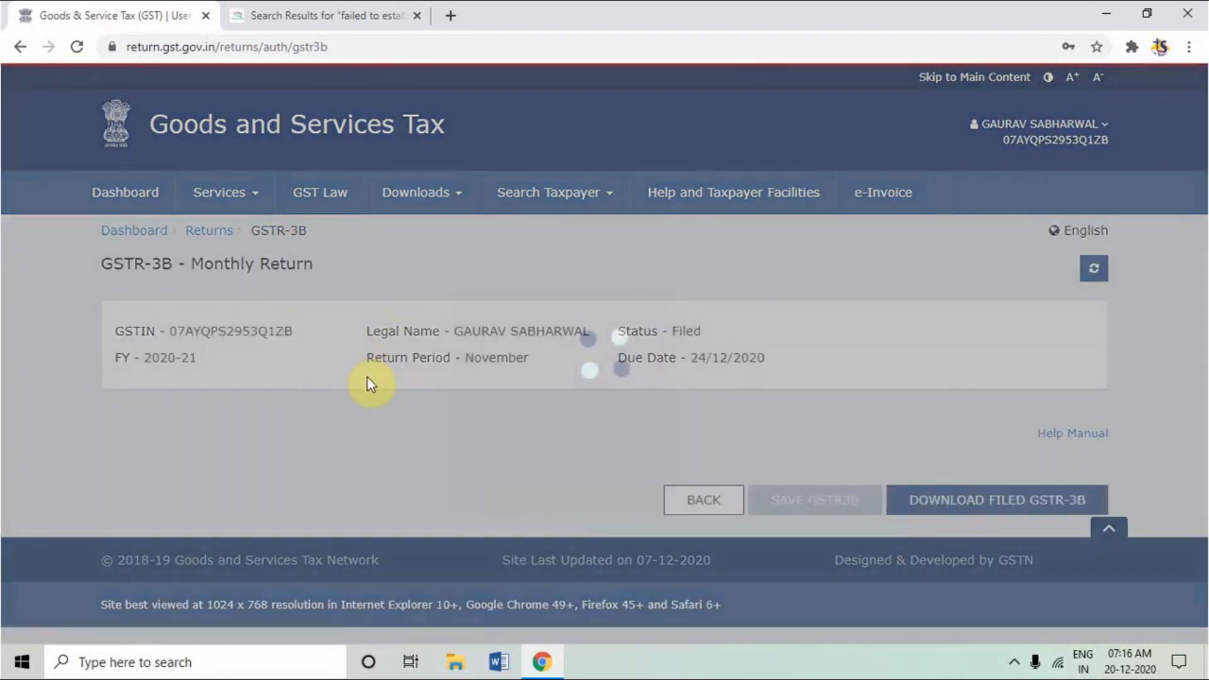
pyautogui.scroll(-5, 833, 526)
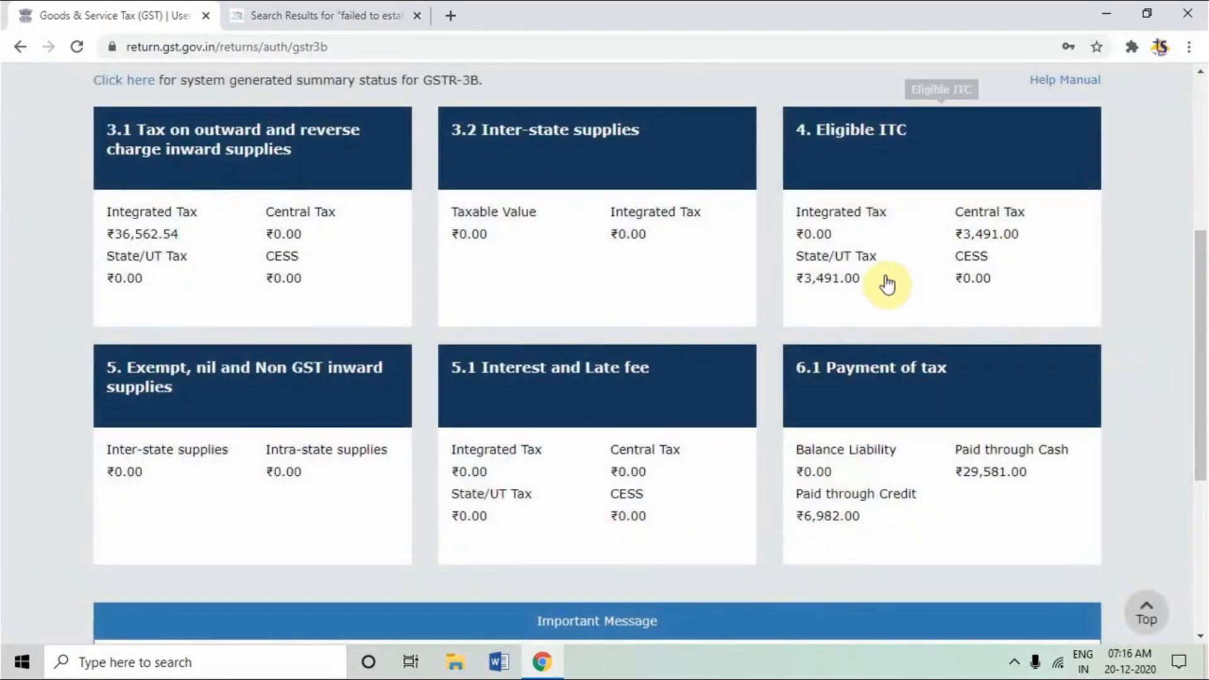
pyautogui.click(940, 244)
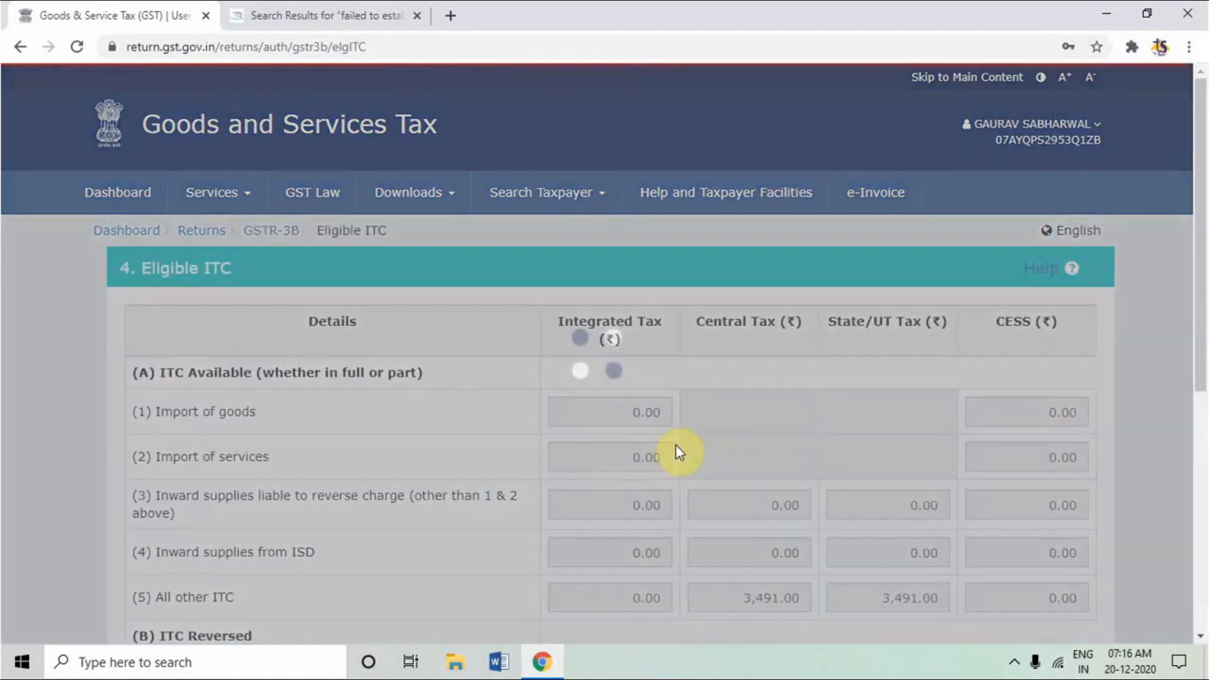
pyautogui.scroll(-3, 759, 454)
pyautogui.scroll(-3, 761, 450)
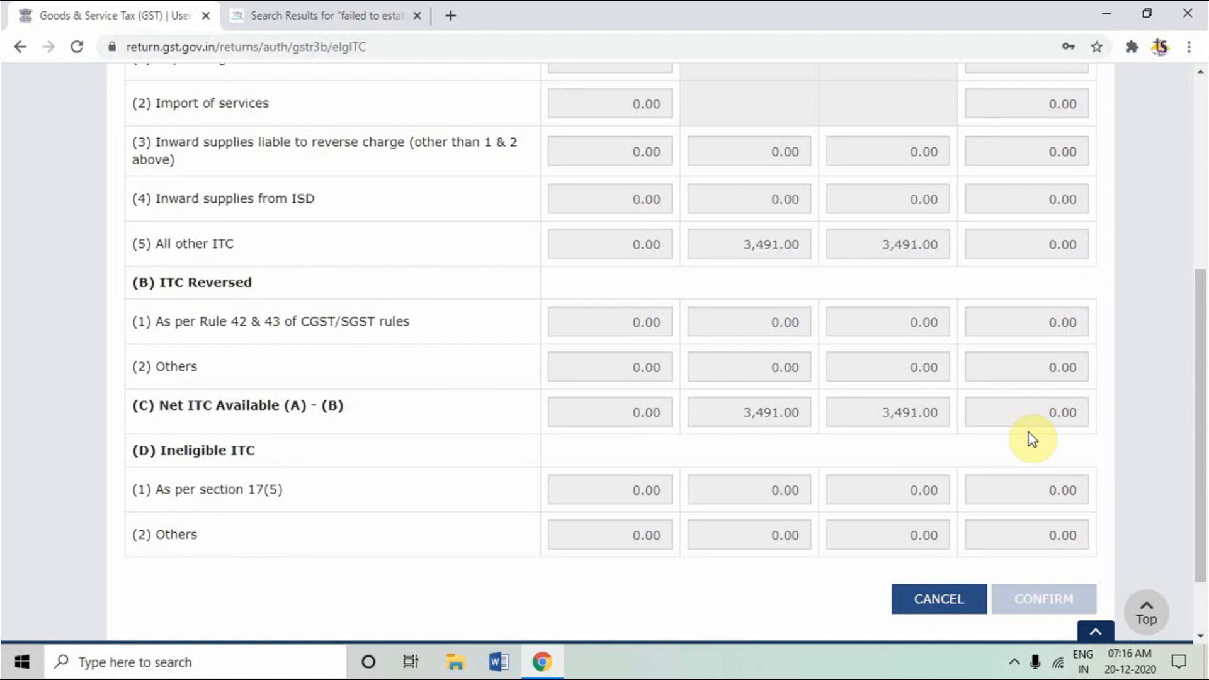
pyautogui.scroll(5, 818, 435)
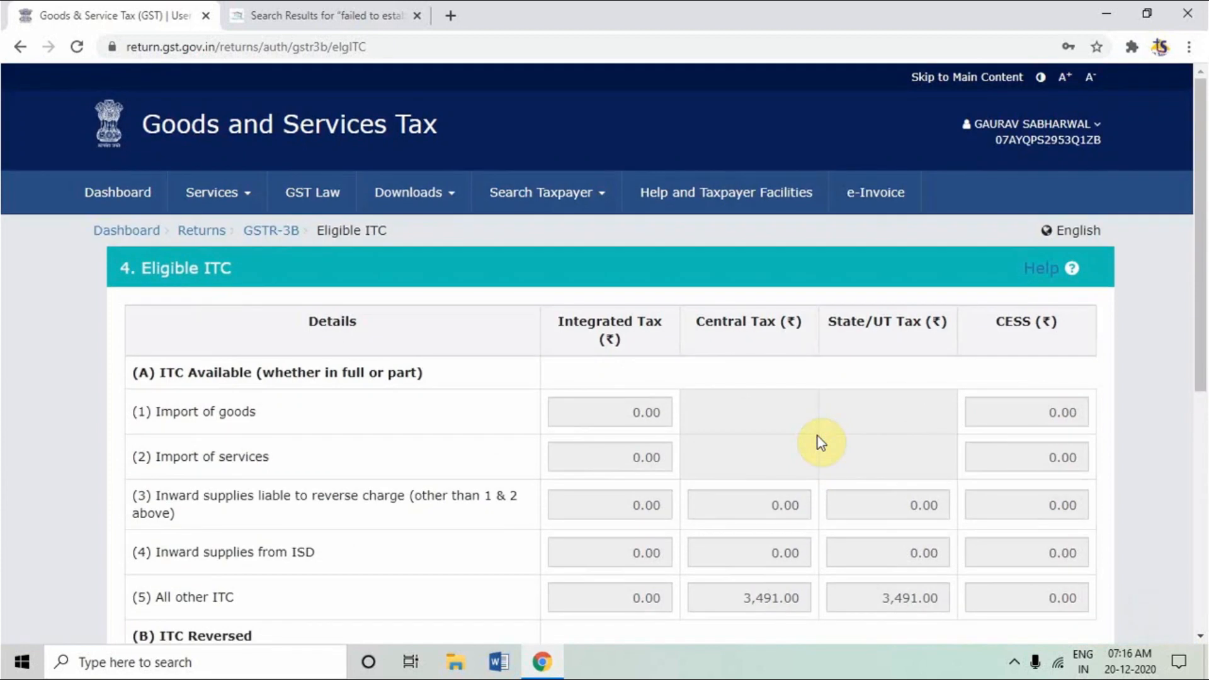
pyautogui.click(271, 230)
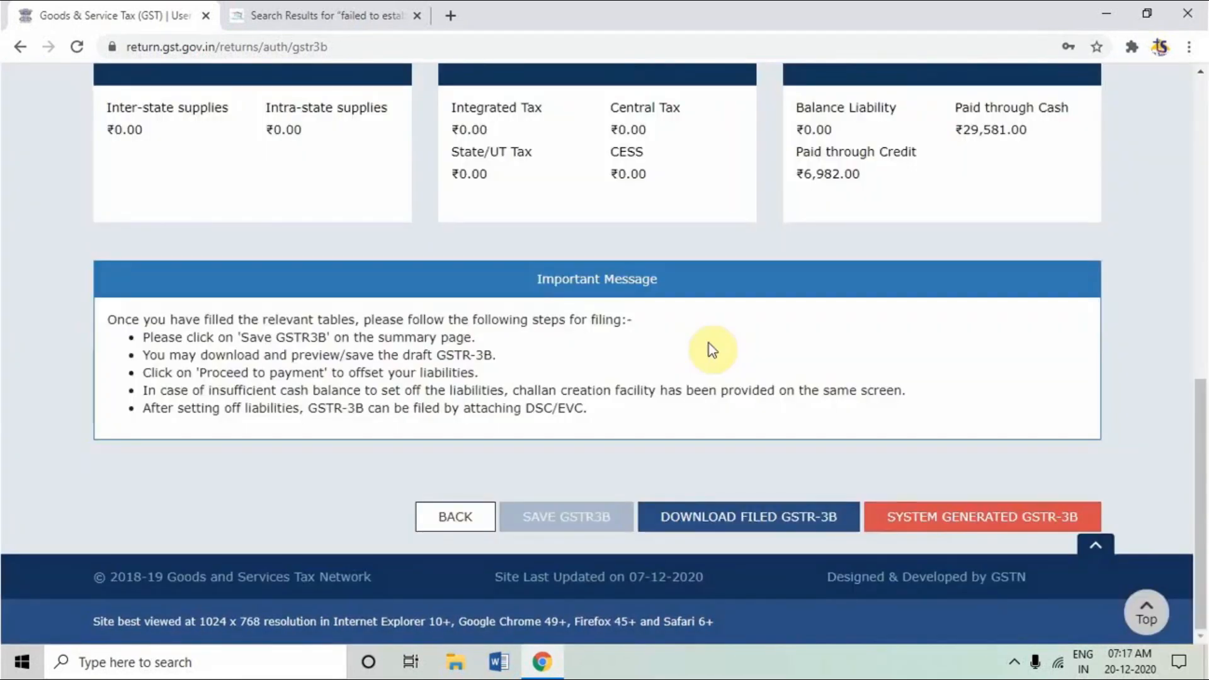